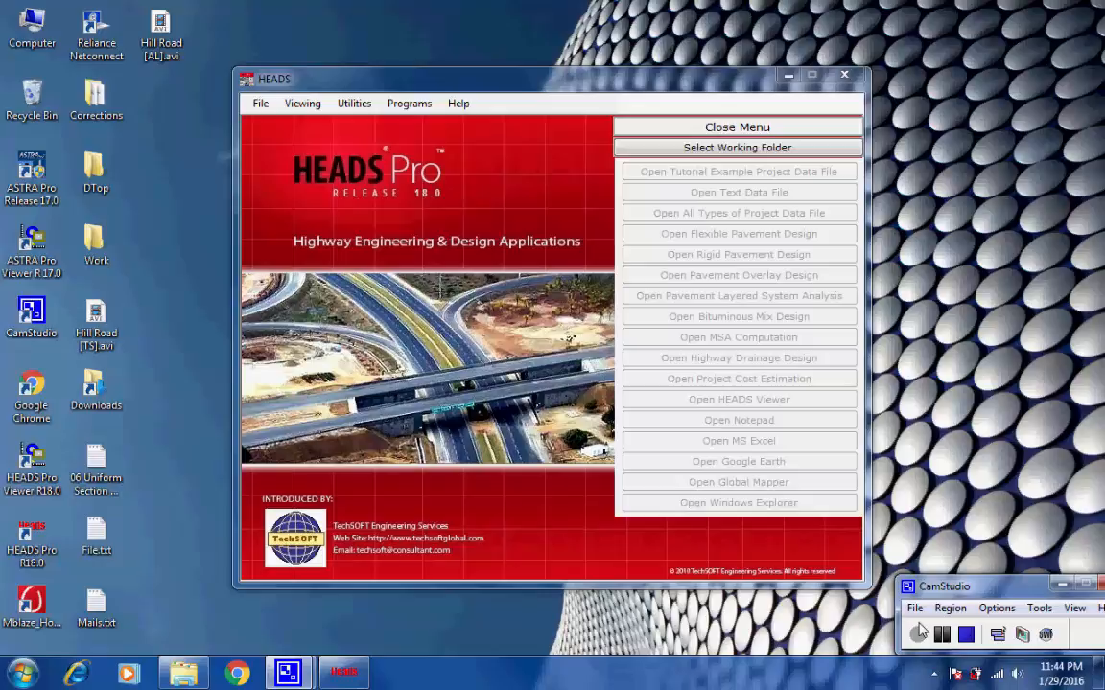
# Set the working folder to the Work folder on the desktop.
pyautogui.click(260, 105)
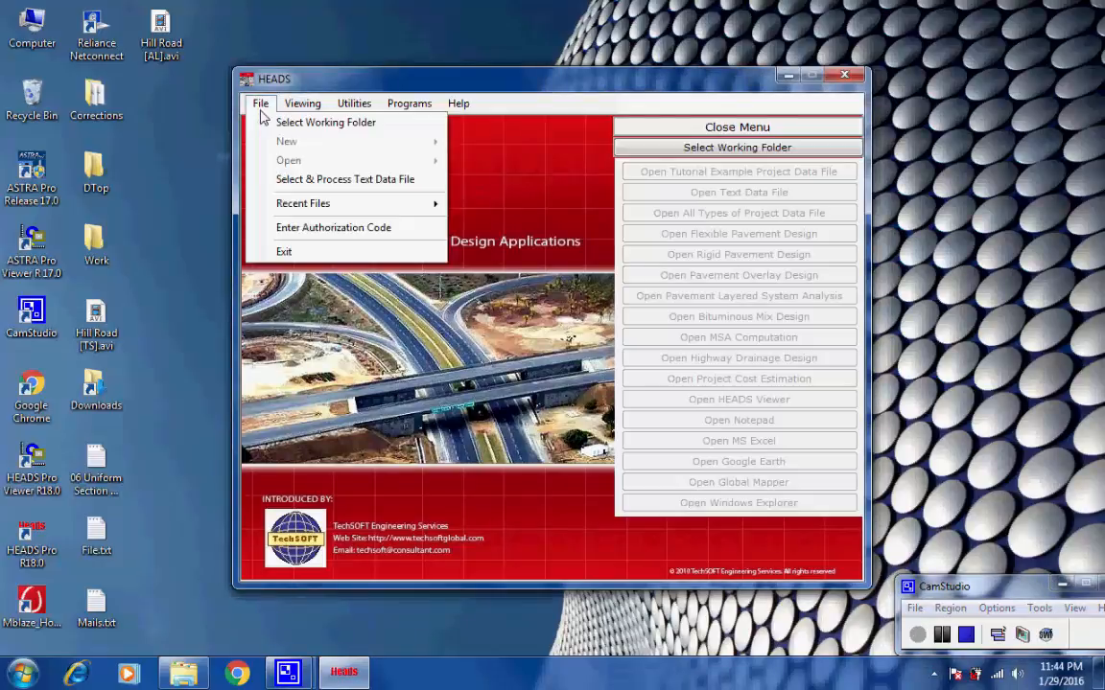
pyautogui.click(381, 132)
pyautogui.moveTo(569, 294); pyautogui.dragTo(331, 292)
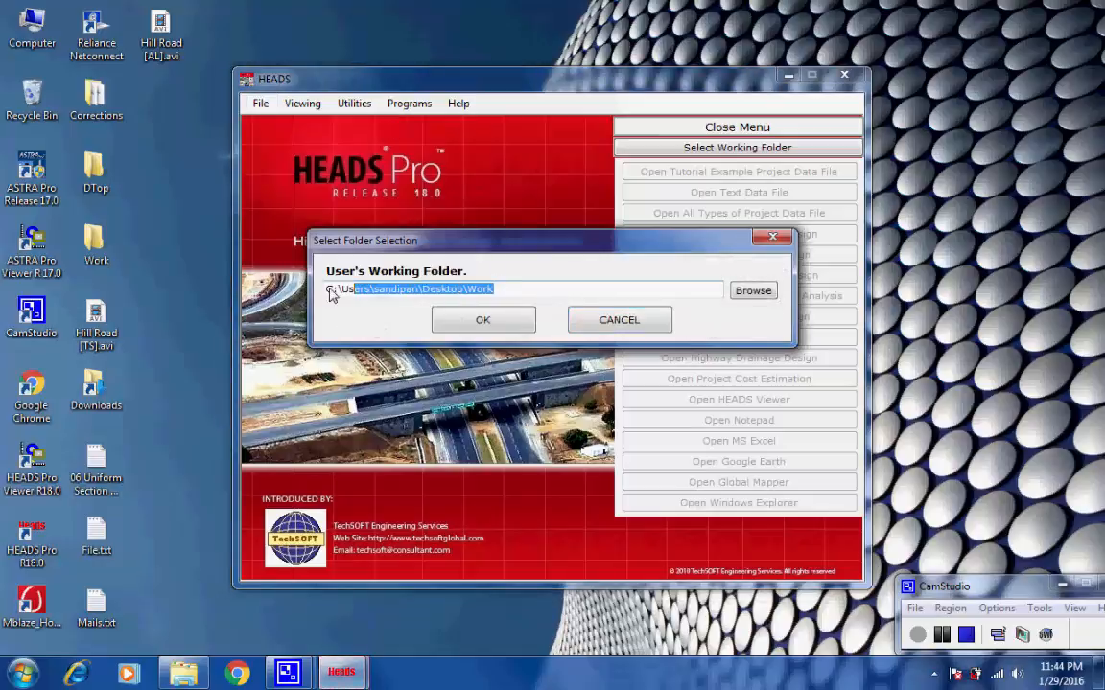
pyautogui.click(518, 291)
pyautogui.click(489, 324)
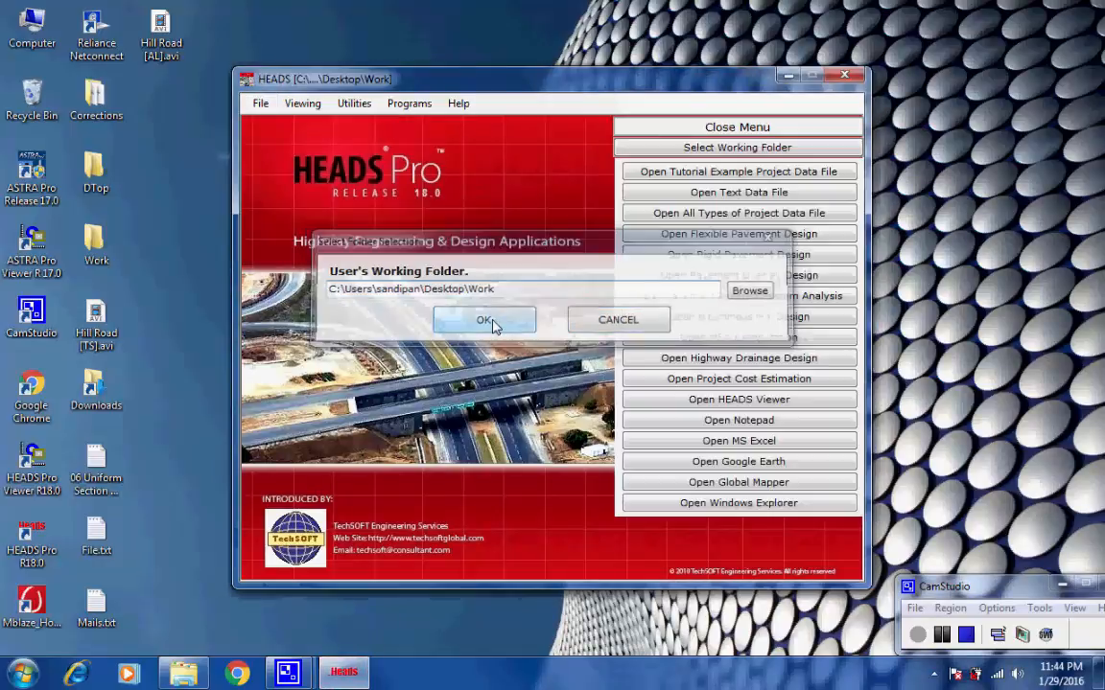
# Start a new uniform section hill road design project.
pyautogui.click(260, 104)
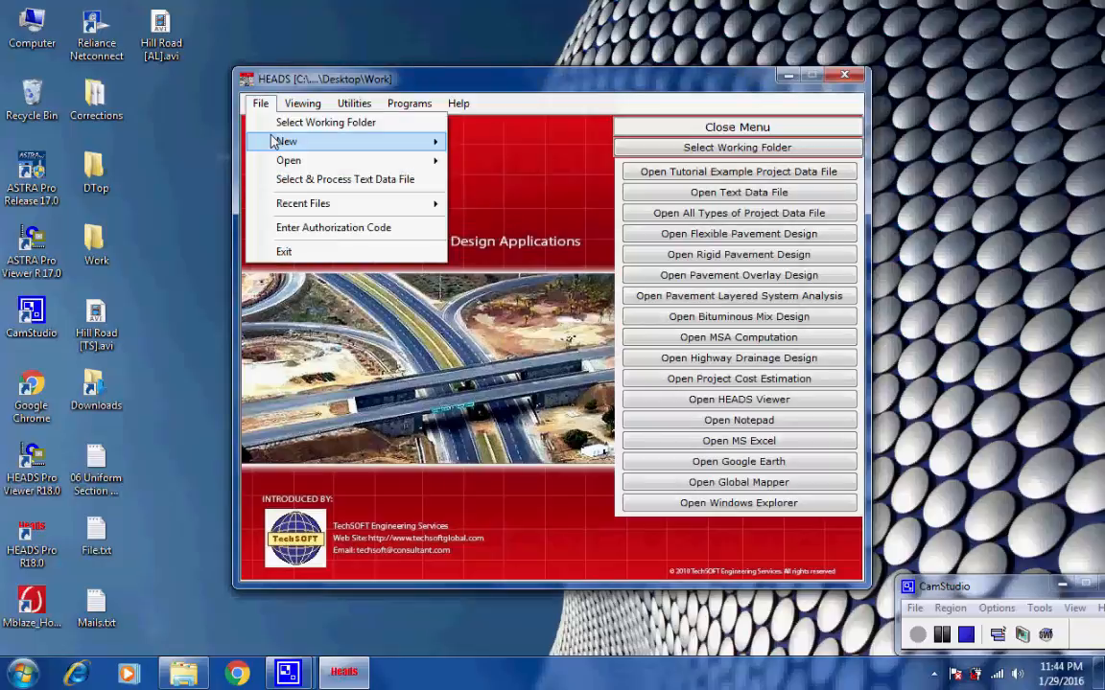
pyautogui.moveTo(316, 146)
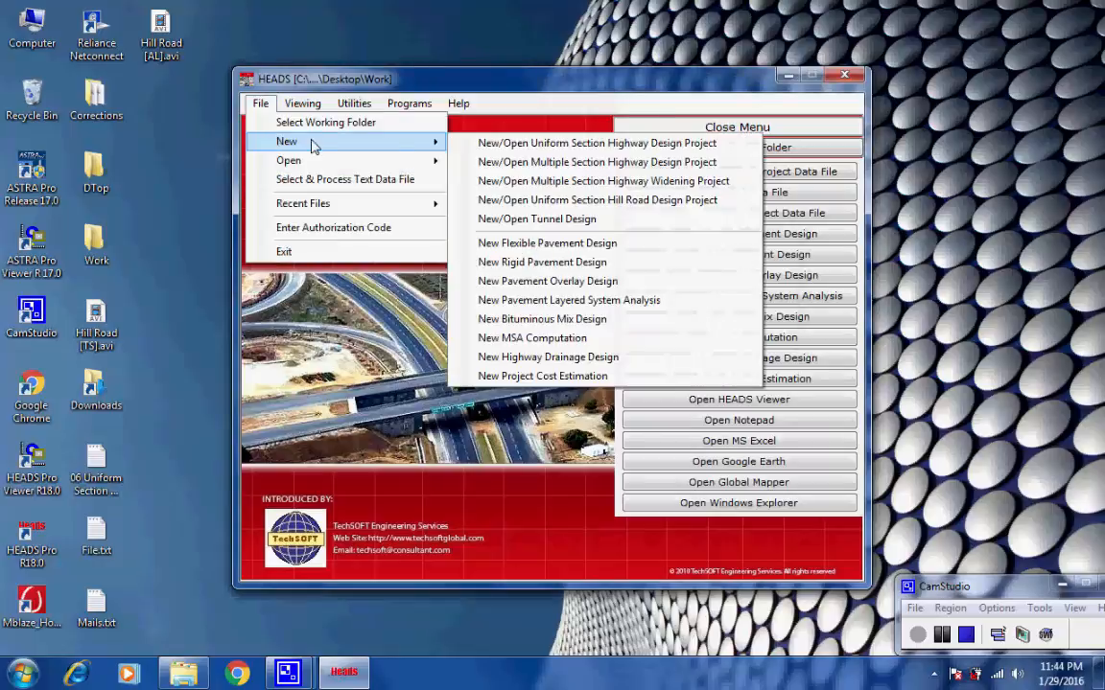
pyautogui.click(724, 204)
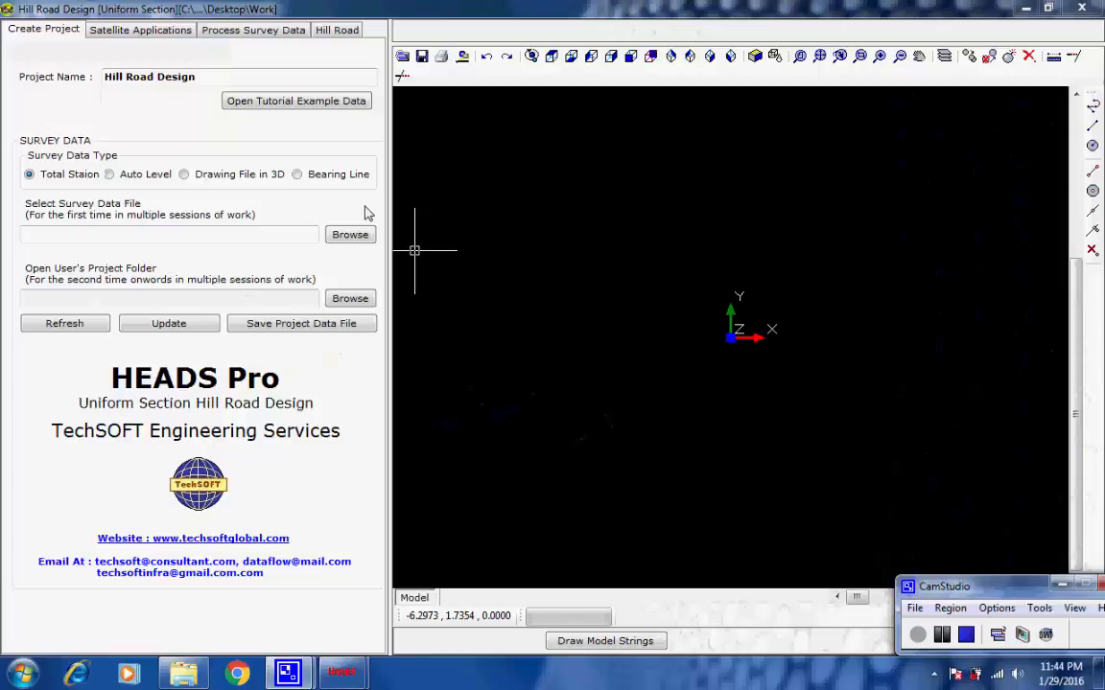
# Load the tutorial example "Design with Bearing Line Data" and open its bearing line data workbook in Excel.
pyautogui.click(257, 105)
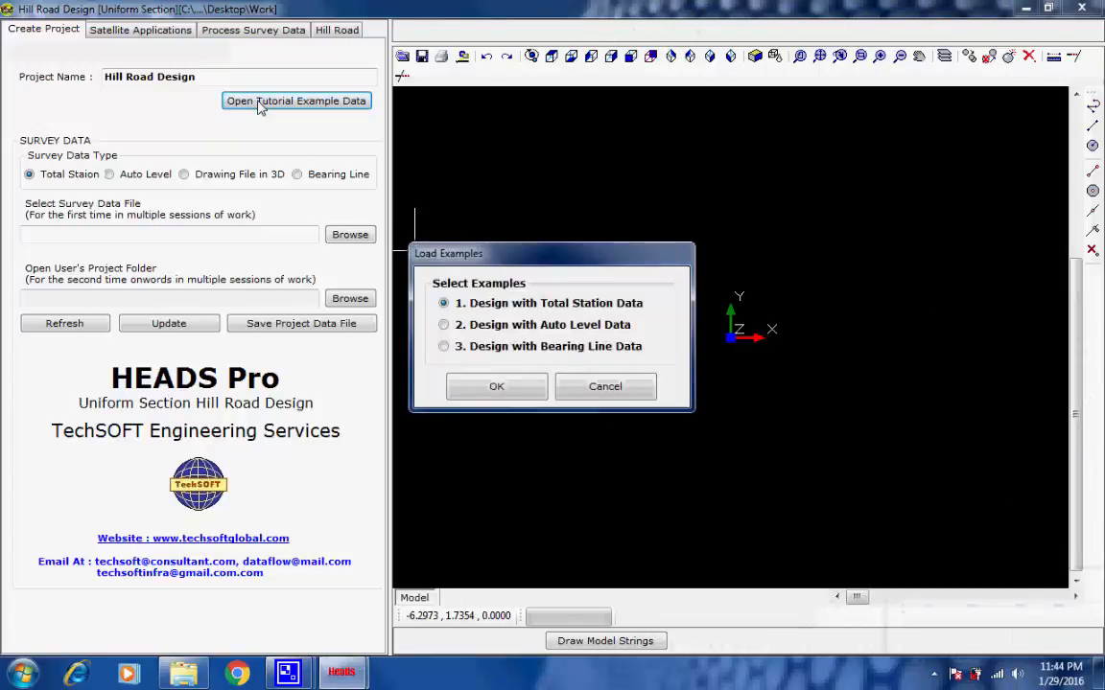
pyautogui.click(445, 347)
pyautogui.click(501, 388)
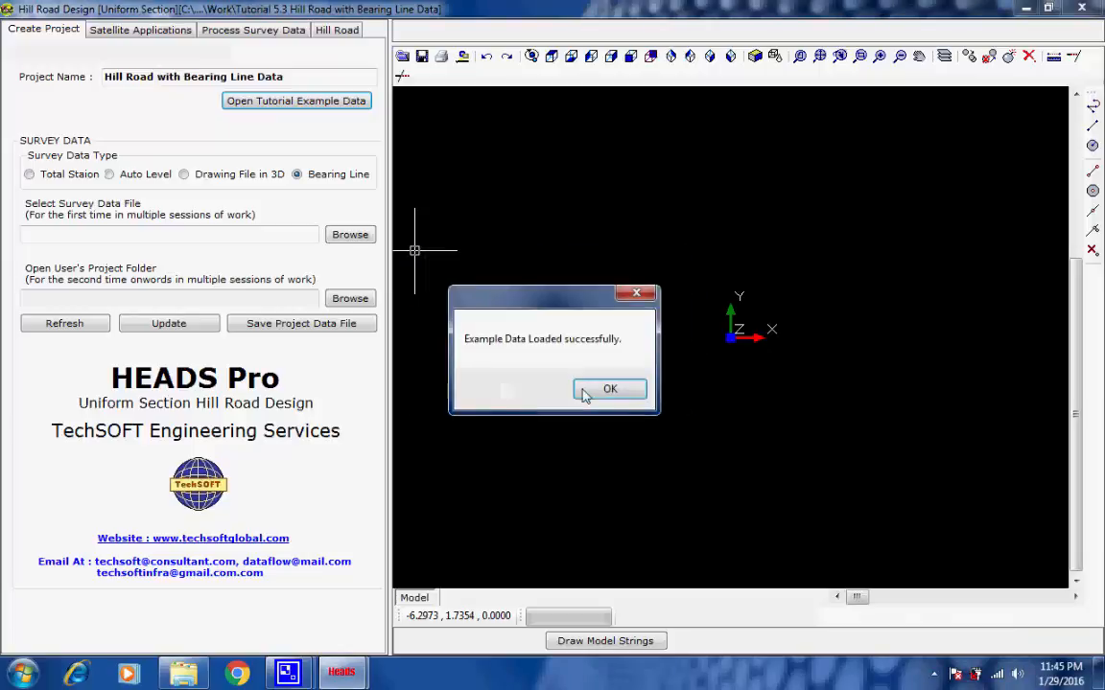
pyautogui.click(618, 390)
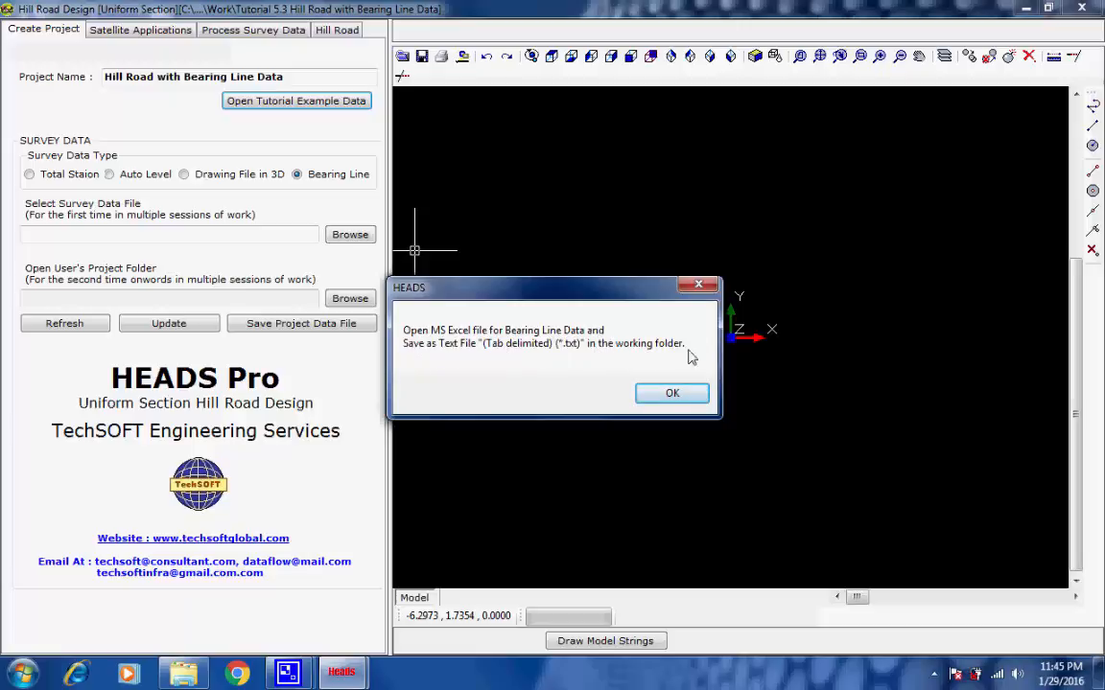
pyautogui.click(672, 395)
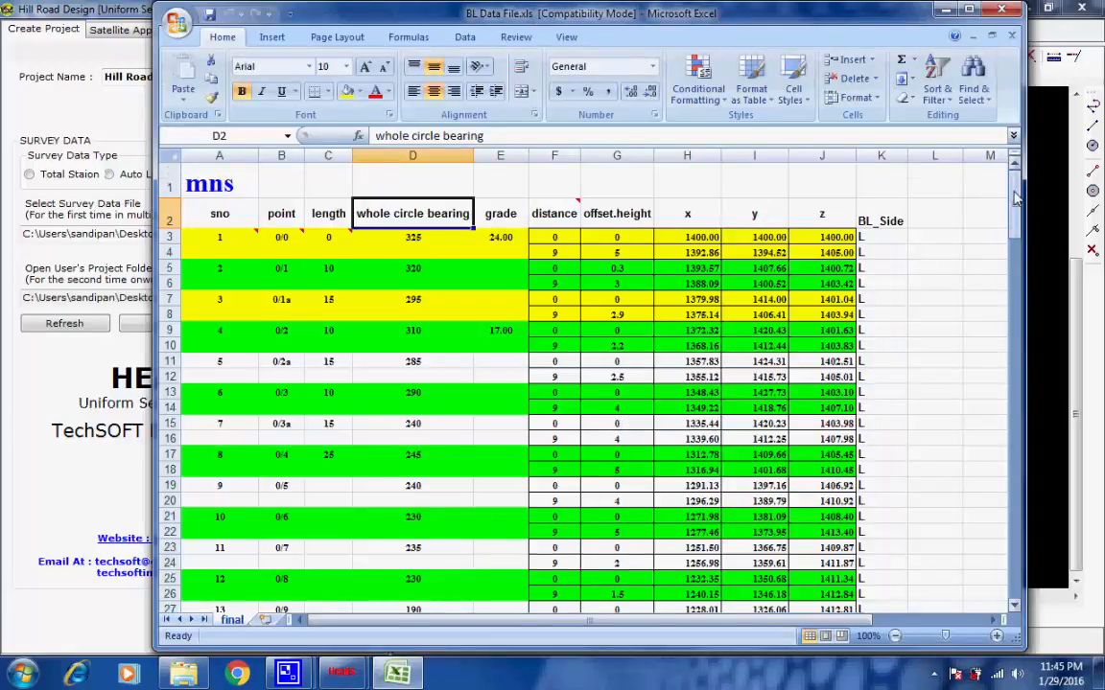
# Save the bearing line workbook as the tab-delimited text file "BL Data File.txt" in the tutorial project folder and close Excel.
pyautogui.moveTo(1017, 199); pyautogui.dragTo(1018, 590)
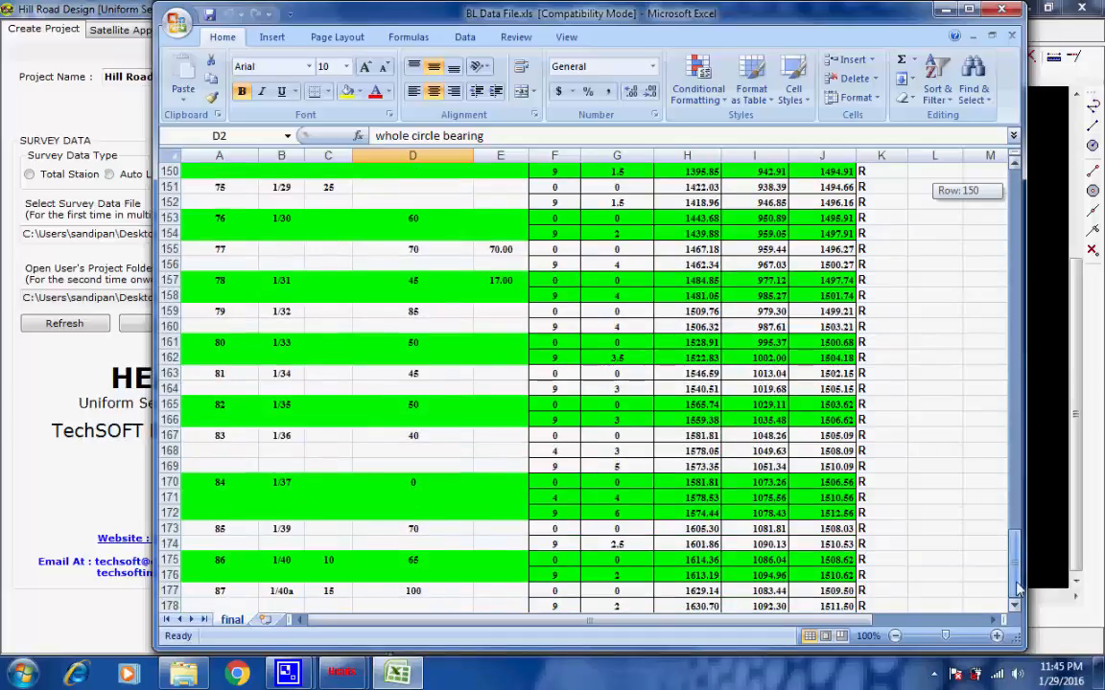
pyautogui.moveTo(1019, 527); pyautogui.dragTo(1016, 197)
pyautogui.moveTo(579, 227)
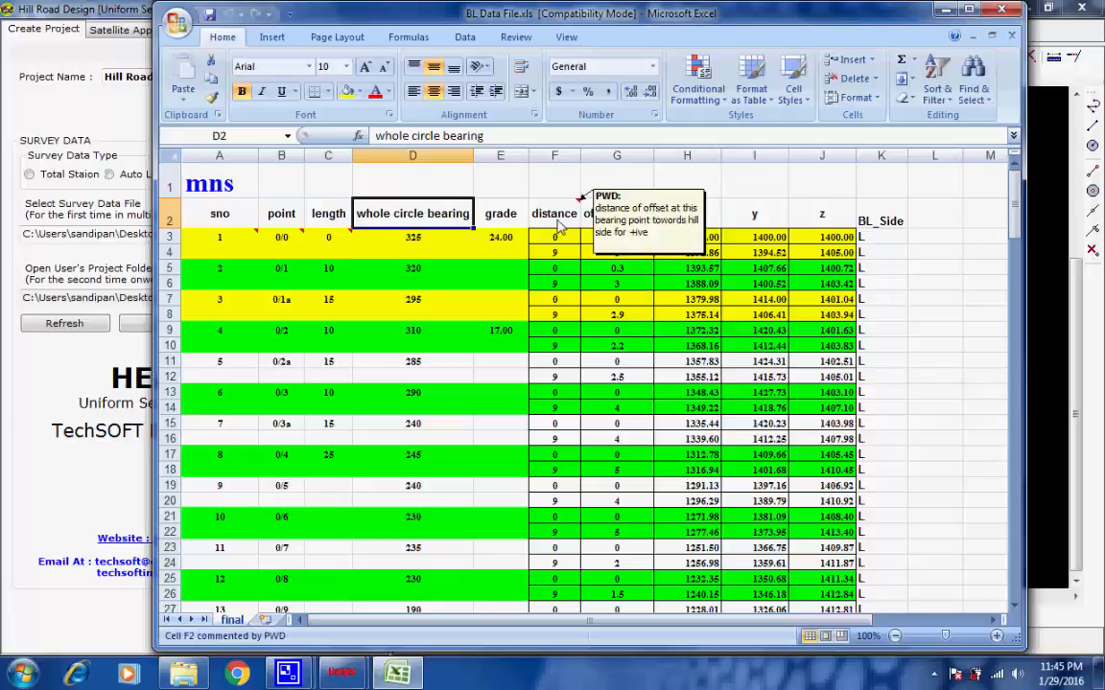
pyautogui.click(177, 24)
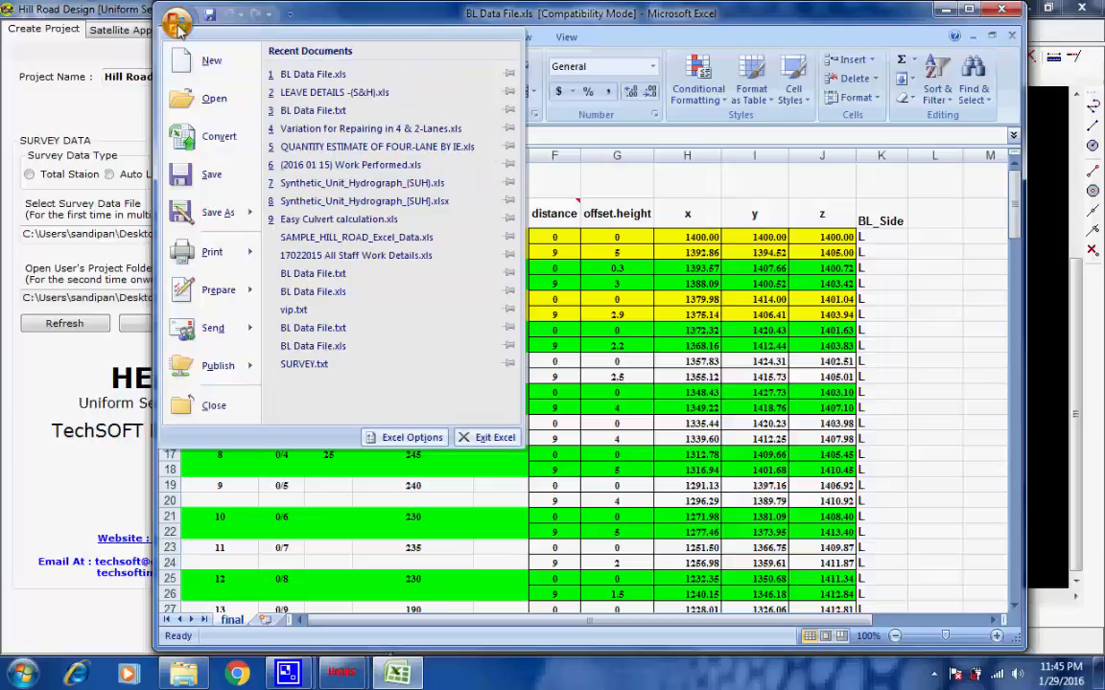
pyautogui.click(220, 215)
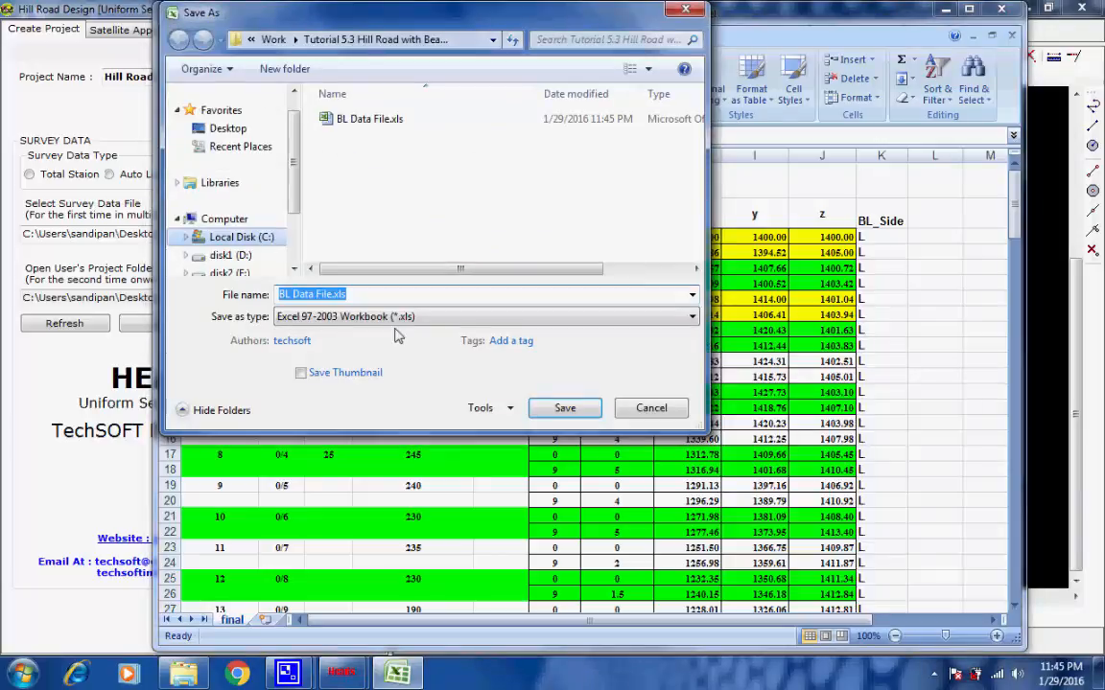
pyautogui.click(692, 319)
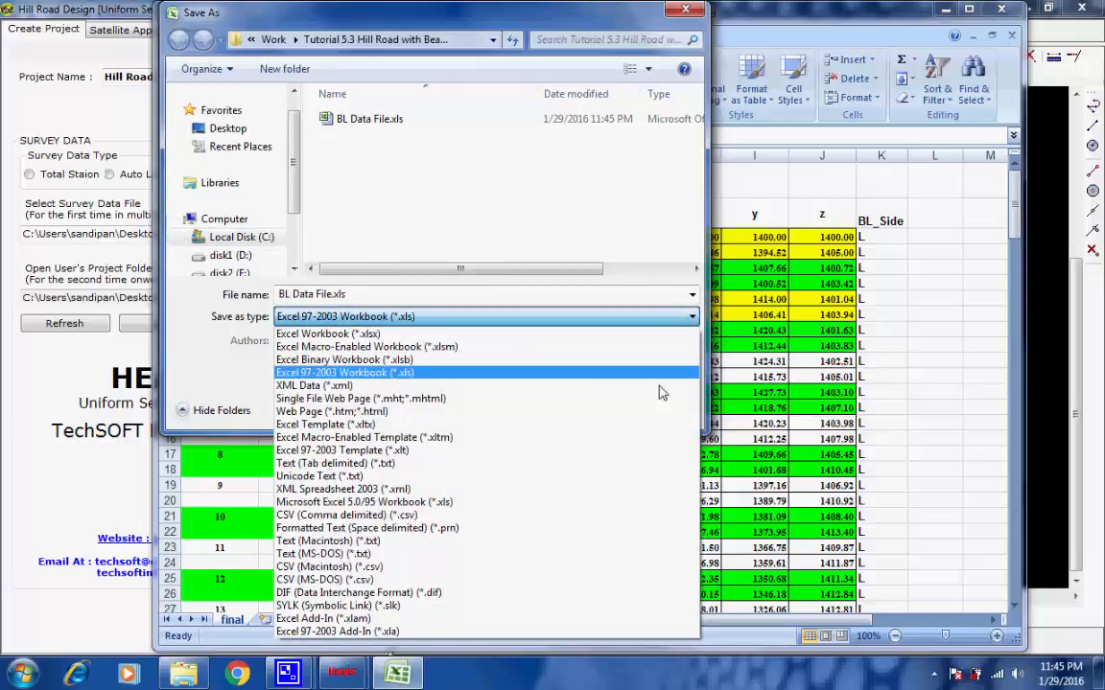
pyautogui.click(403, 466)
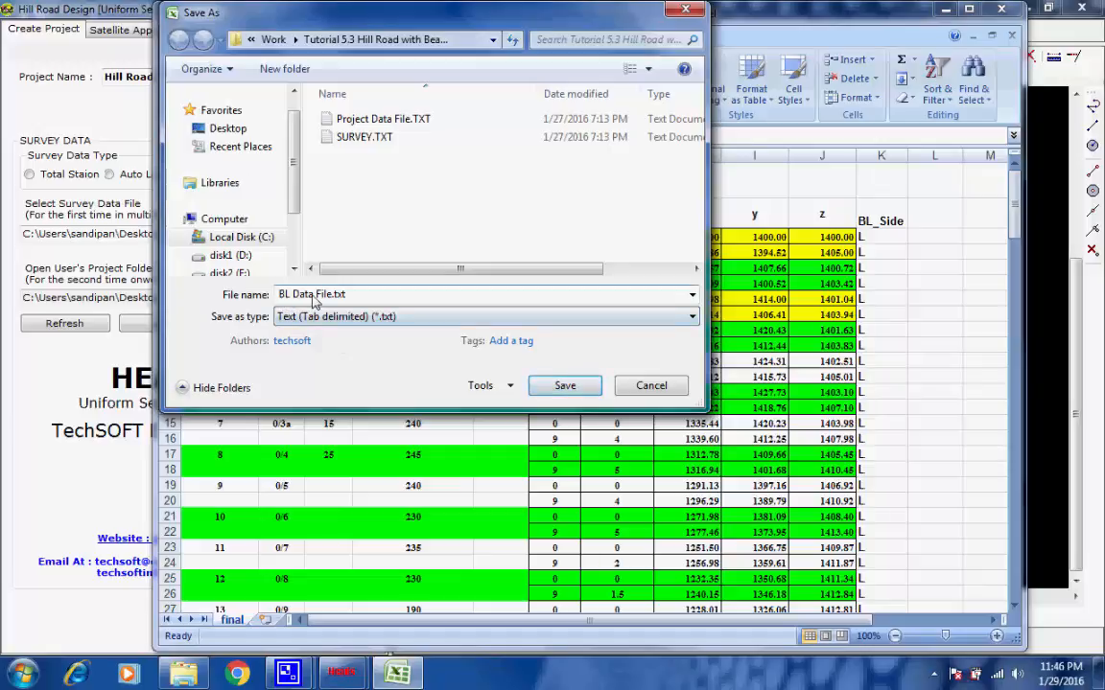
pyautogui.click(563, 390)
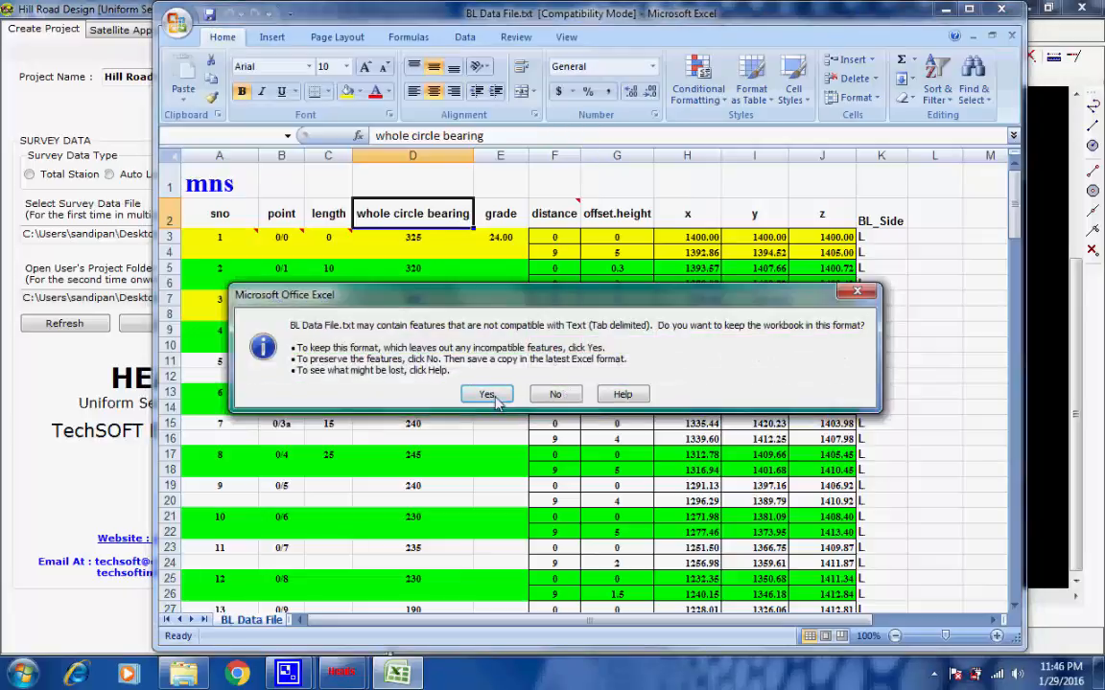
pyautogui.click(487, 395)
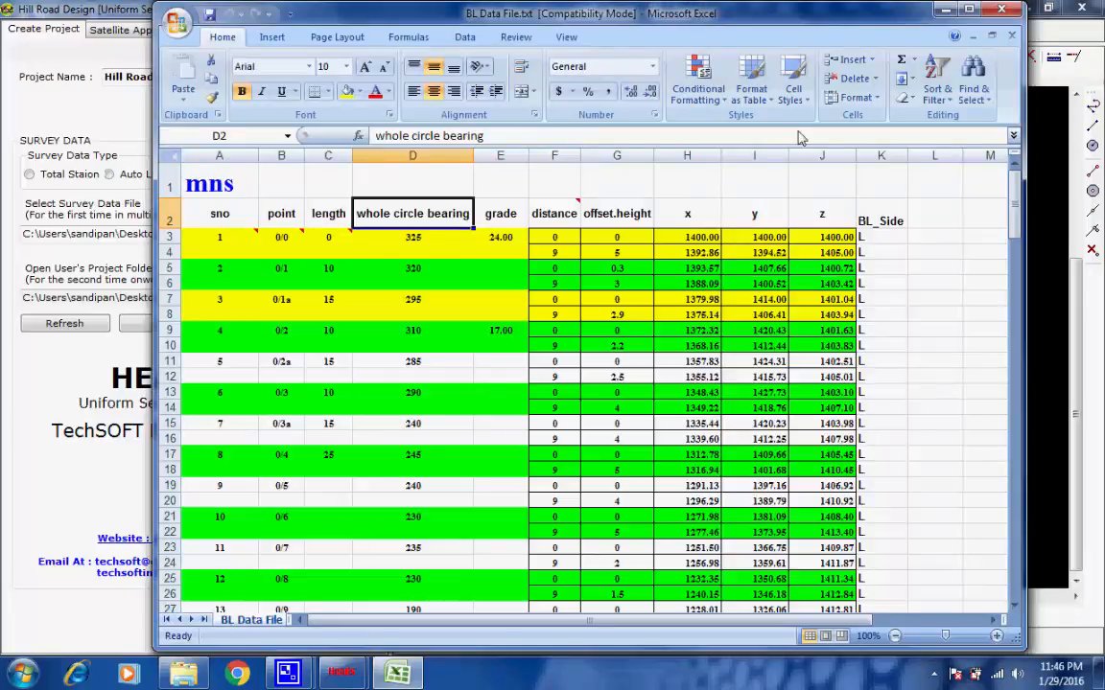
pyautogui.click(1001, 12)
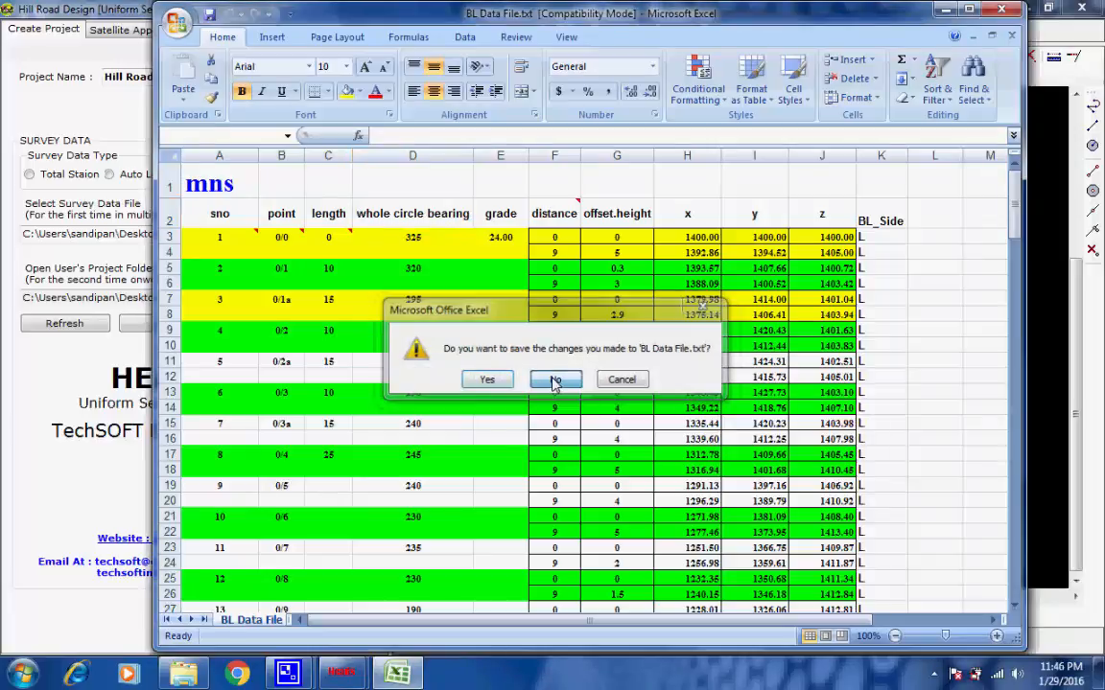
pyautogui.click(555, 381)
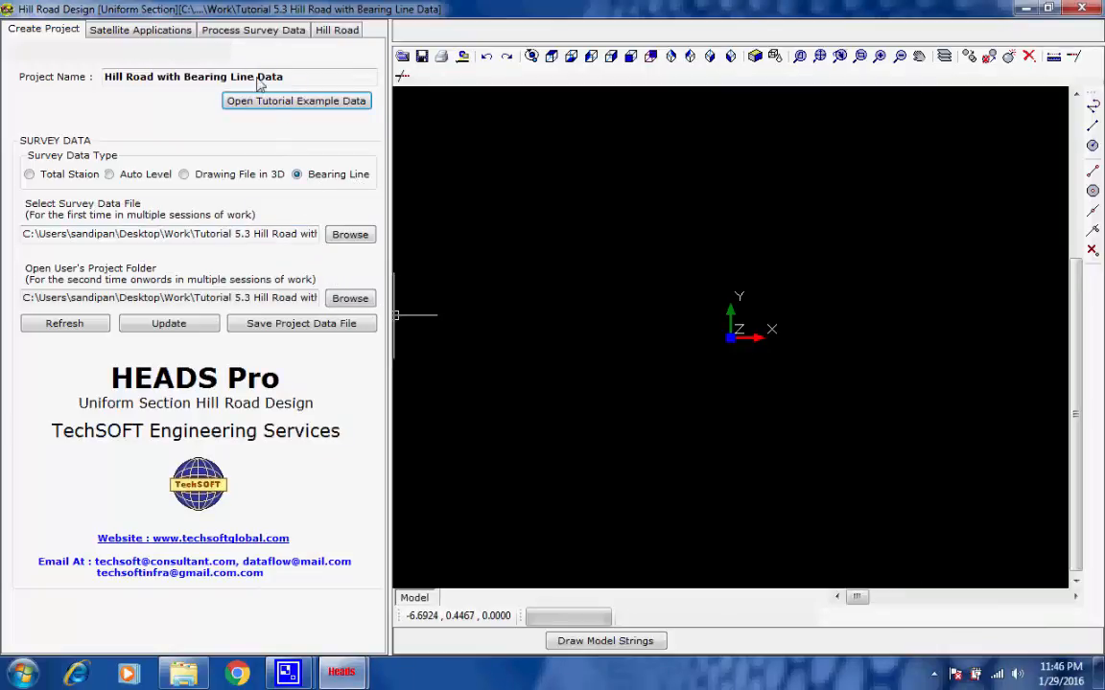
# Begin creating the ground model from survey data and load "BL Data File.txt" from the Tutorial 5.3 Hill Road with Bearing Line Data folder.
pyautogui.click(217, 31)
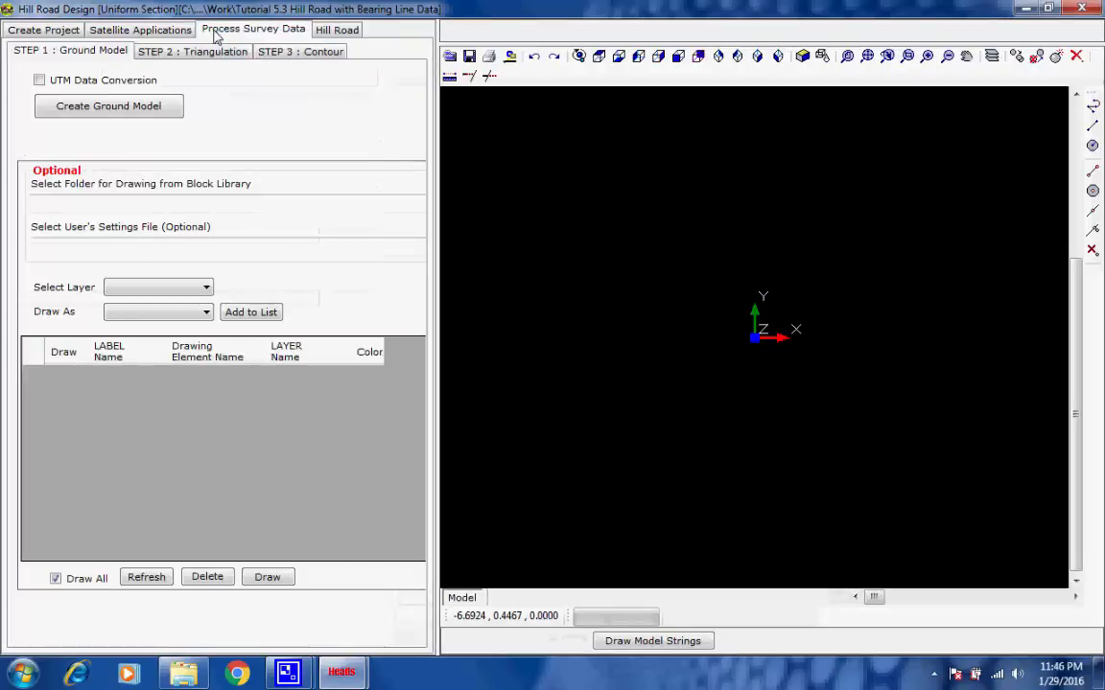
pyautogui.click(167, 113)
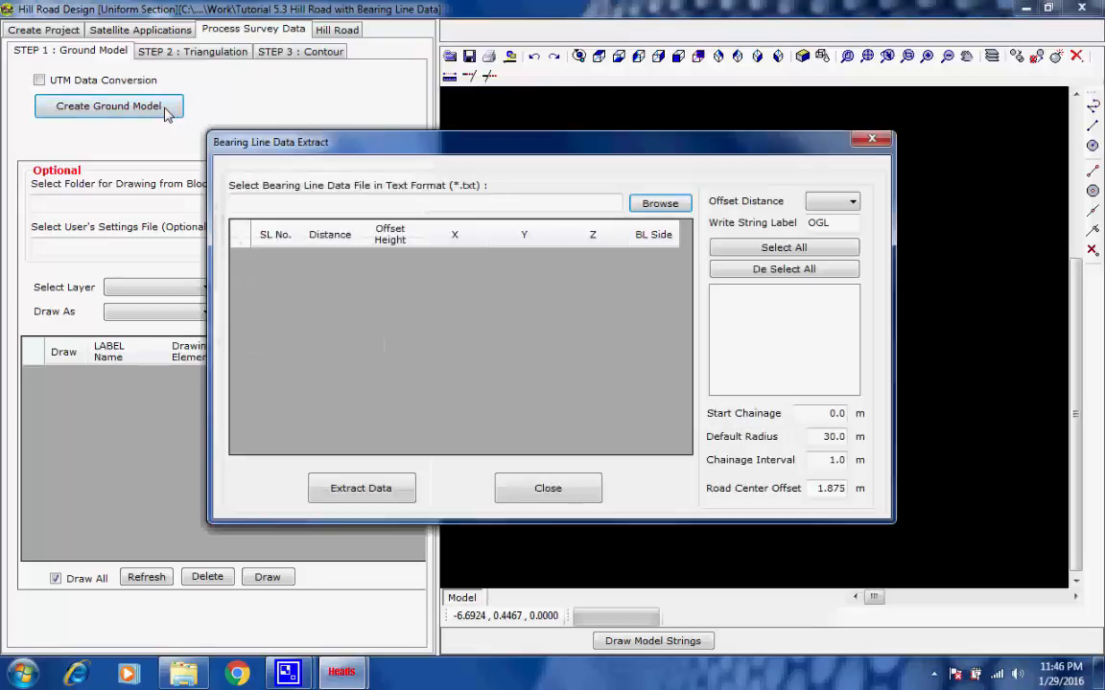
pyautogui.click(658, 204)
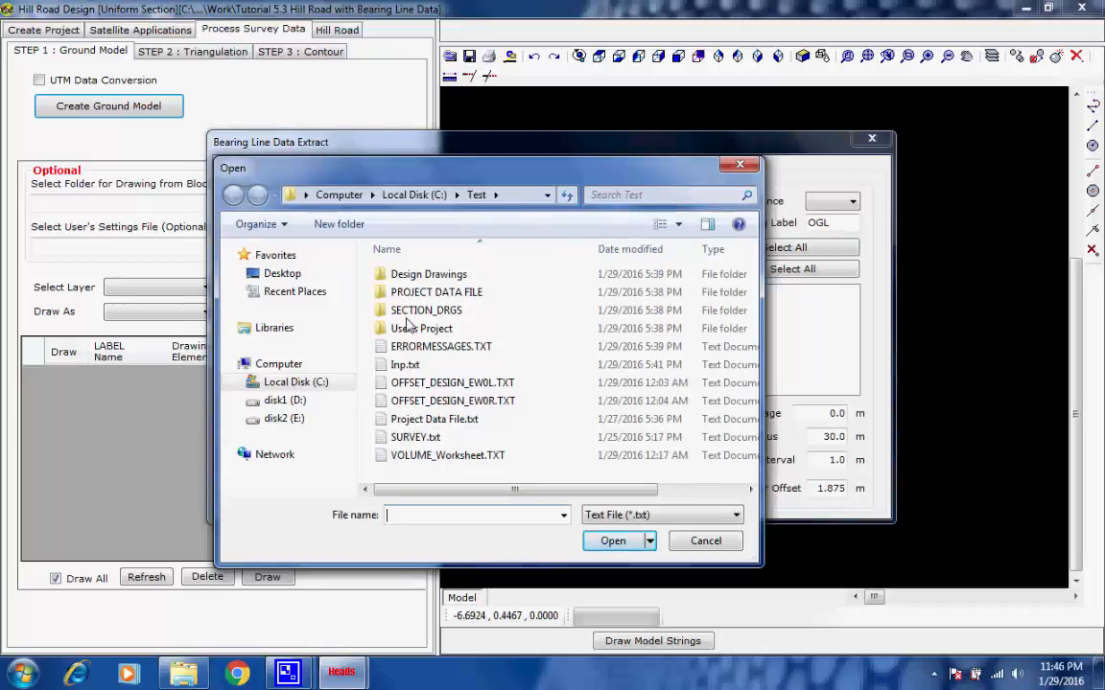
pyautogui.click(280, 273)
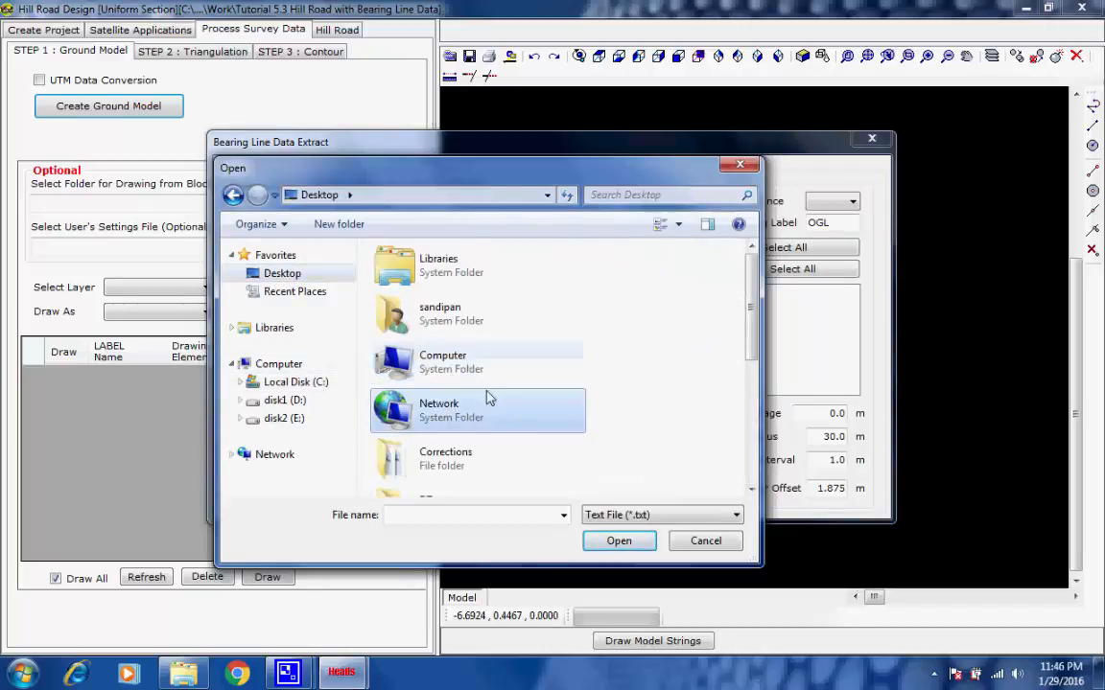
pyautogui.scroll(-5, 486, 397)
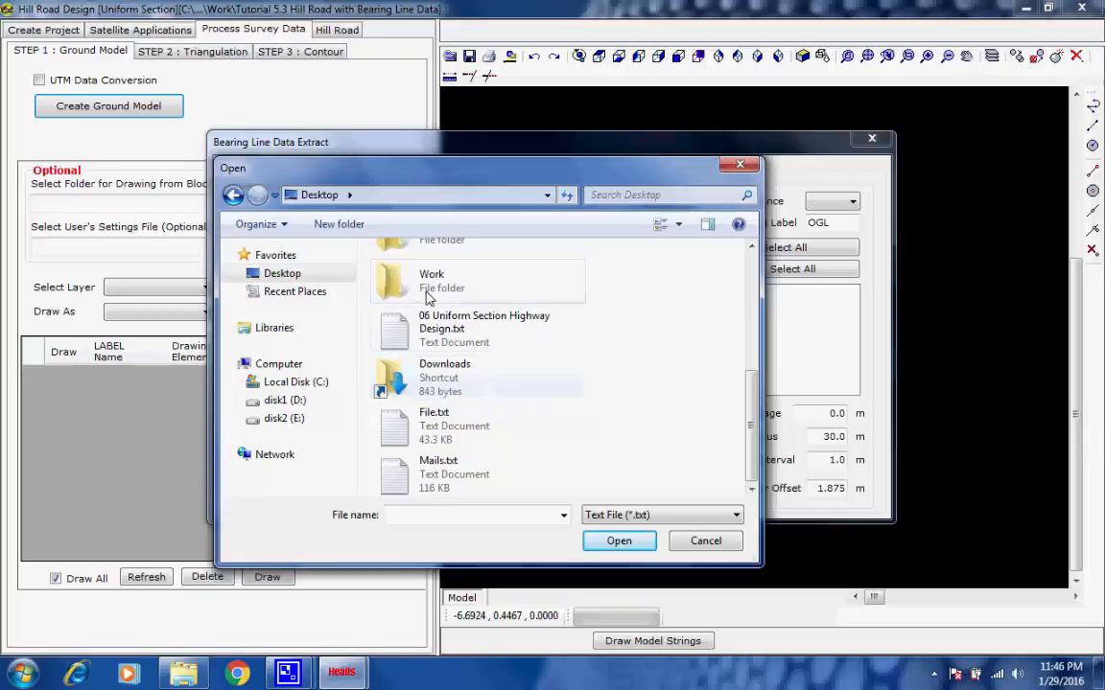
pyautogui.doubleClick(394, 280)
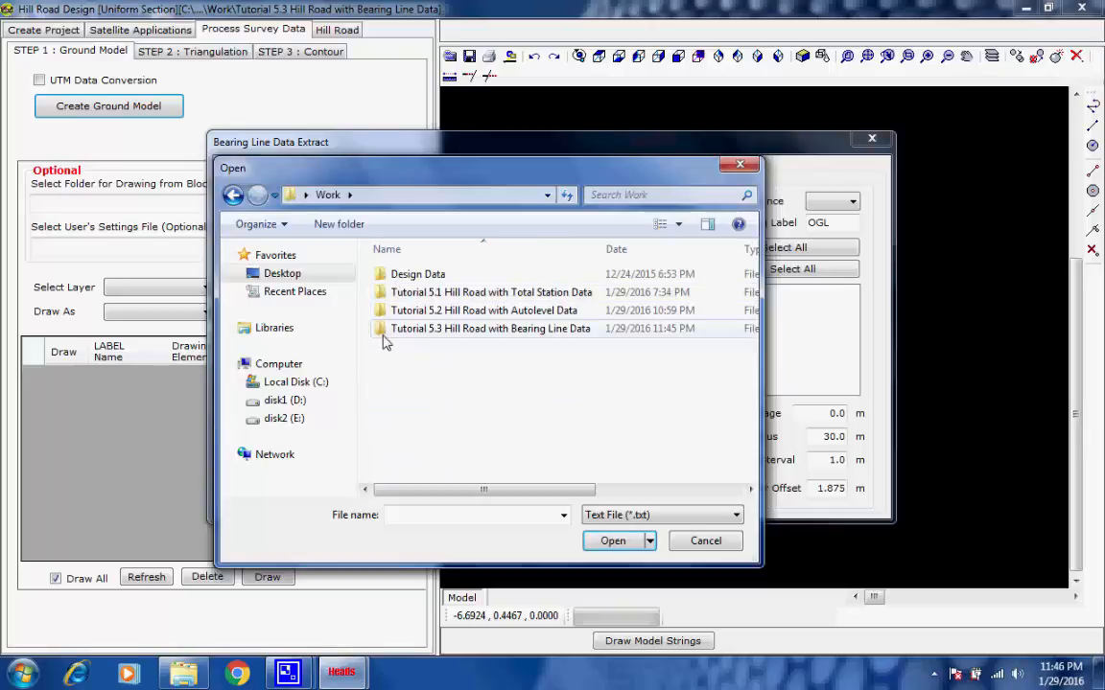
pyautogui.doubleClick(382, 330)
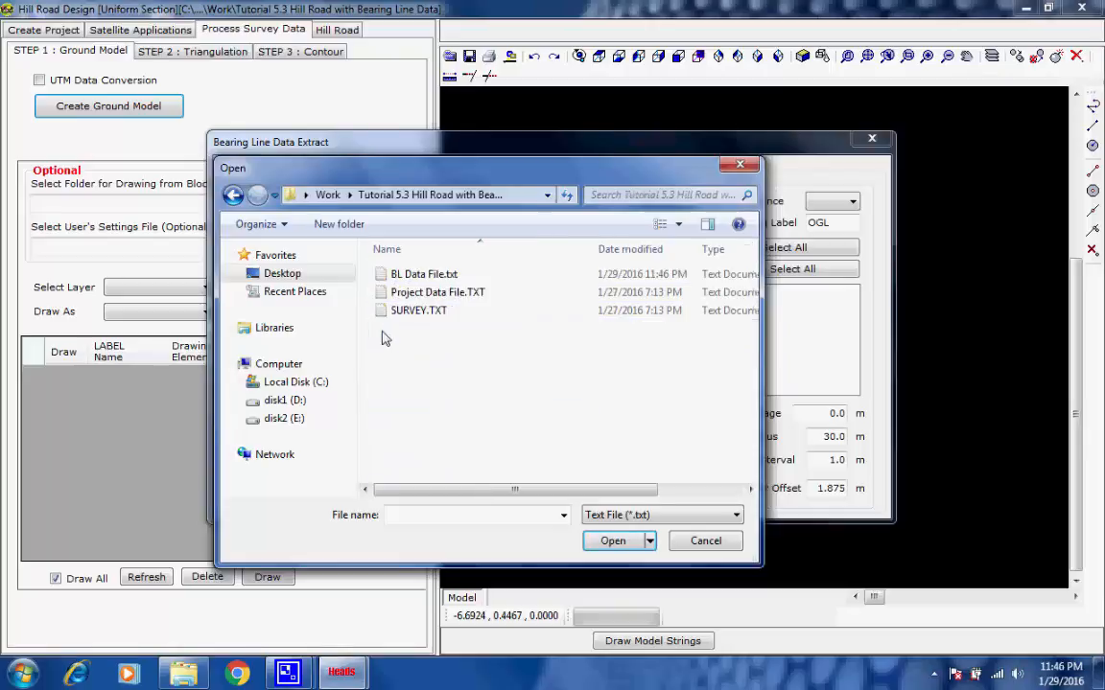
pyautogui.click(383, 275)
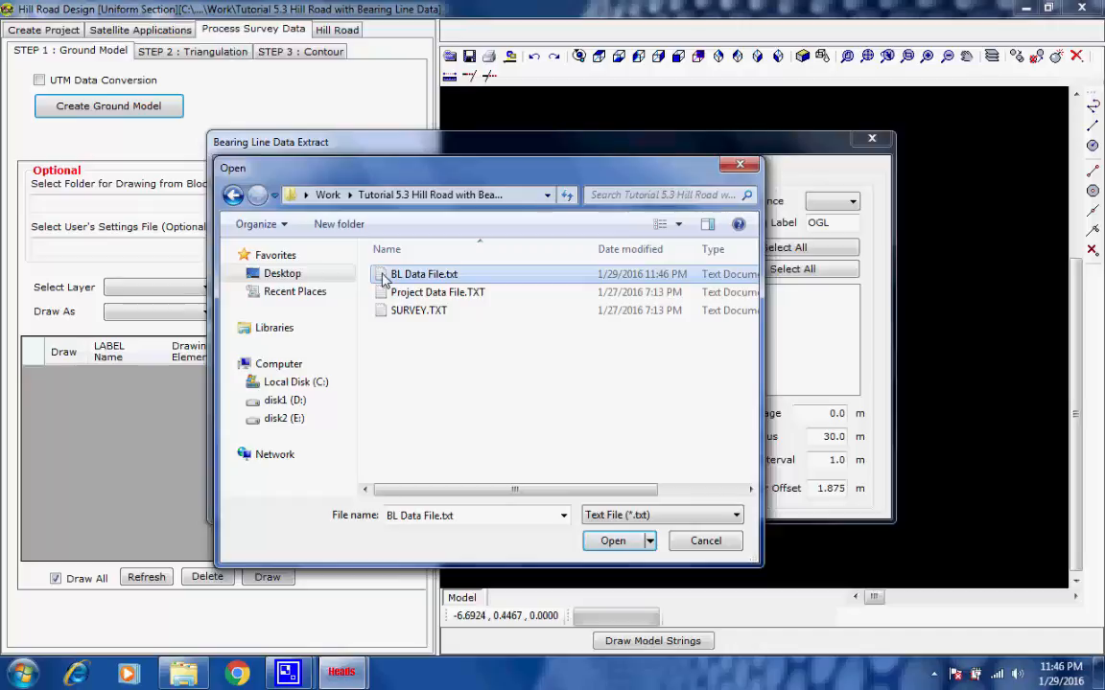
pyautogui.click(602, 543)
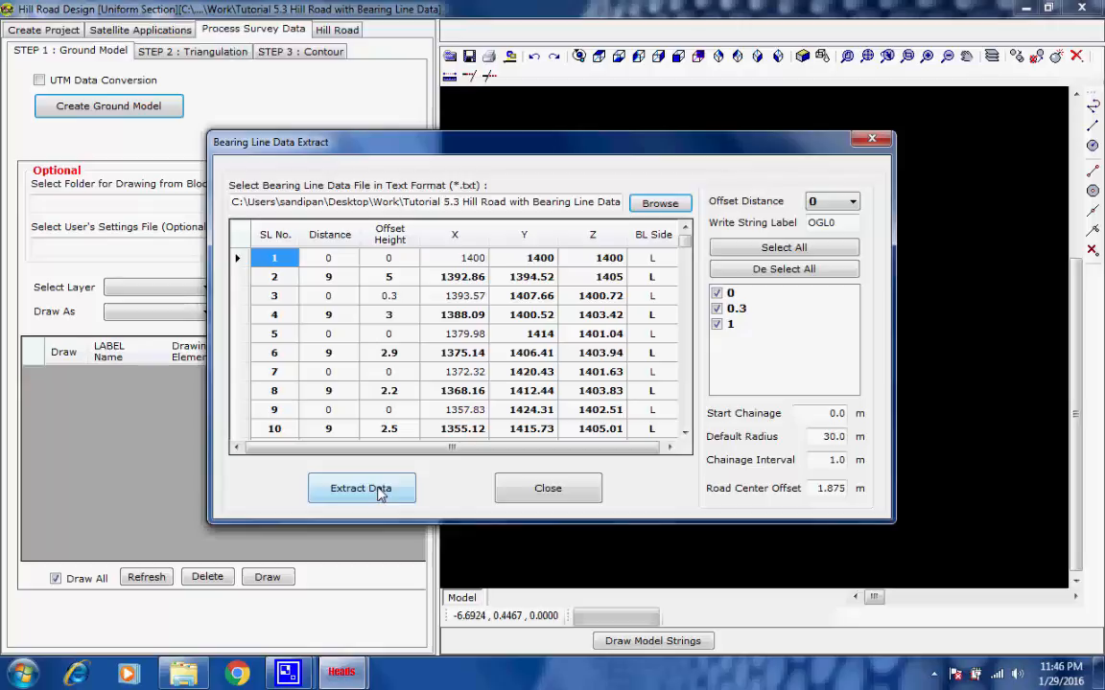
# Extract the bearing line data with offset distance 0 and finish the extraction to generate the ground model files.
pyautogui.click(381, 490)
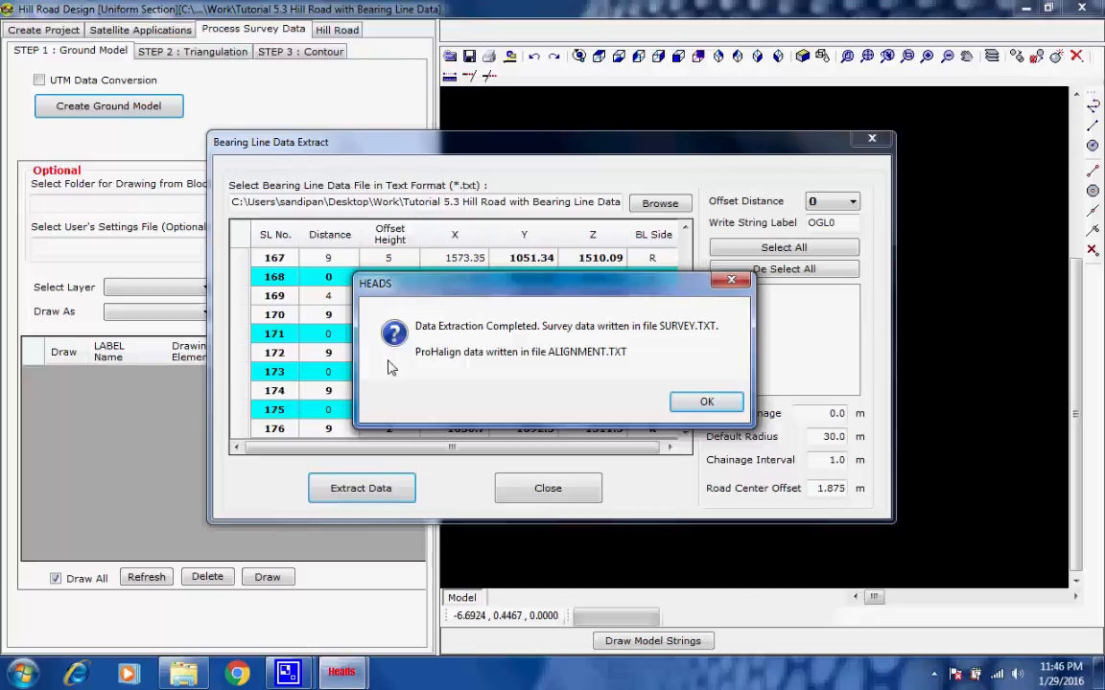
pyautogui.click(697, 404)
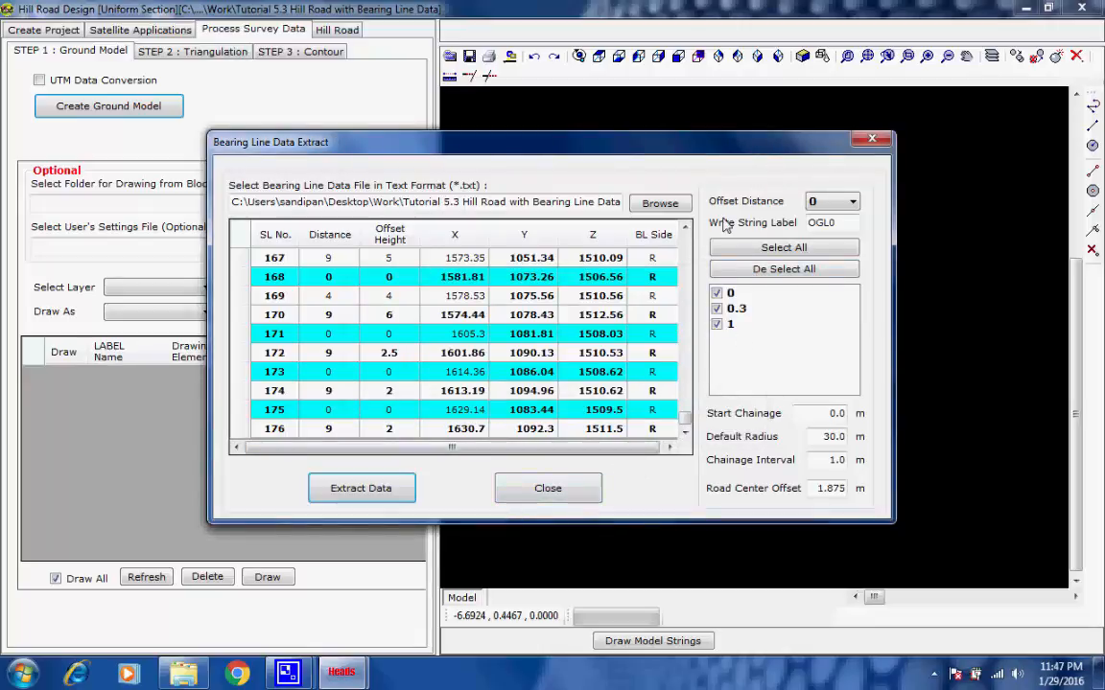
pyautogui.click(853, 203)
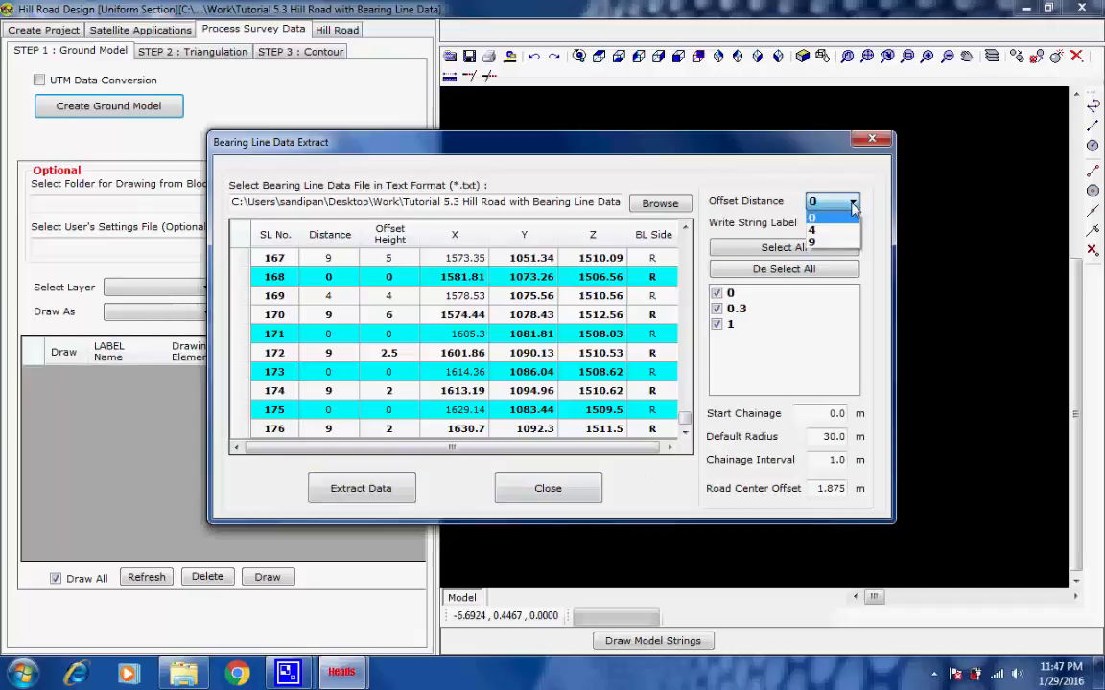
pyautogui.click(832, 217)
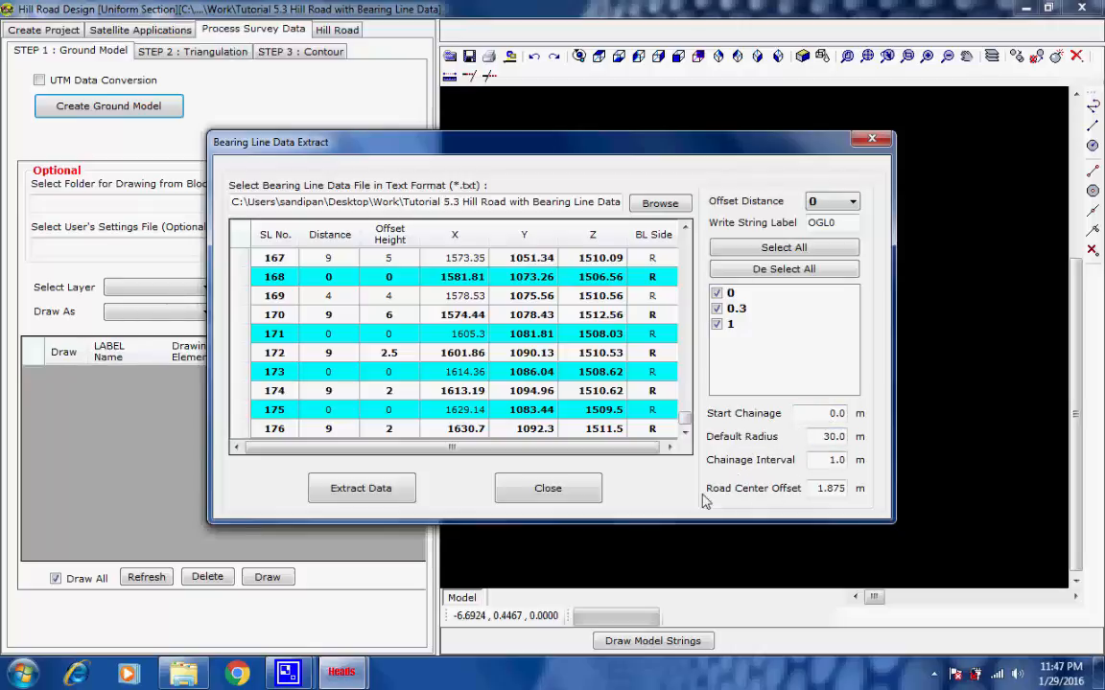
pyautogui.click(547, 491)
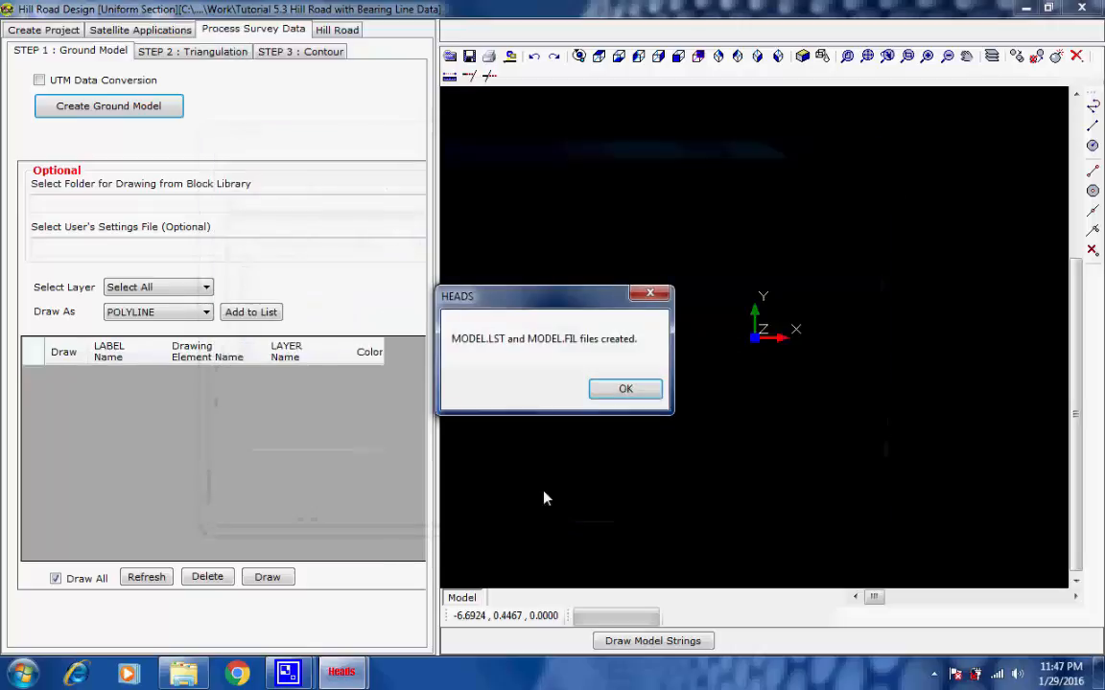
pyautogui.click(624, 390)
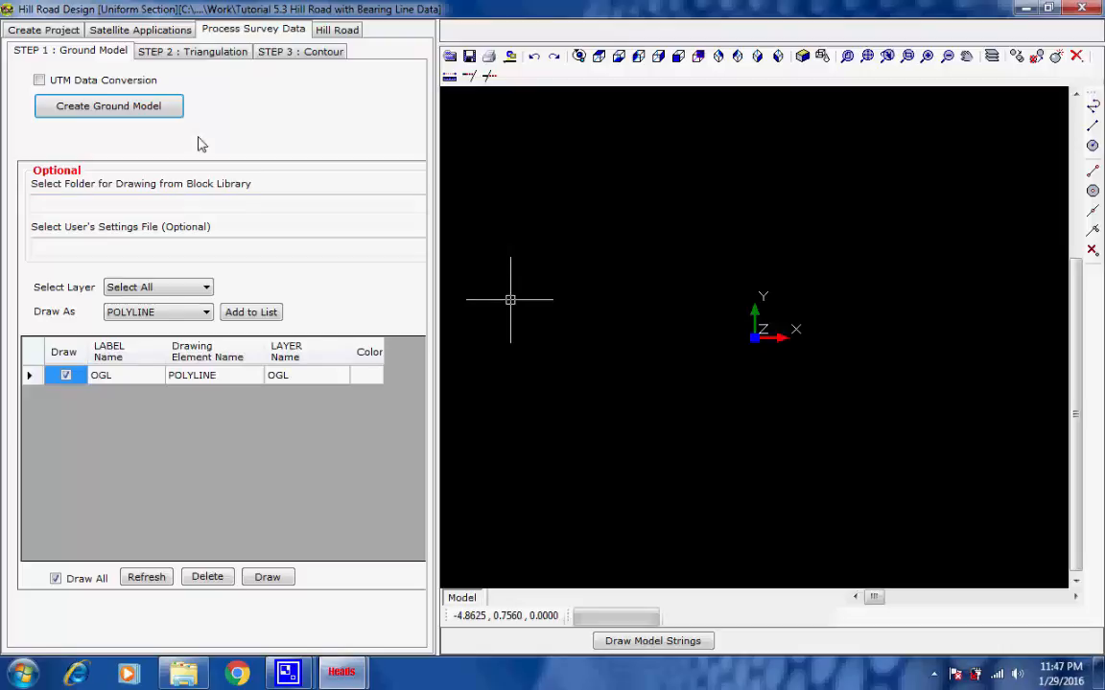
# Set the OGL string's colour to dark green and draw it as a polyline in the ground model.
pyautogui.click(367, 375)
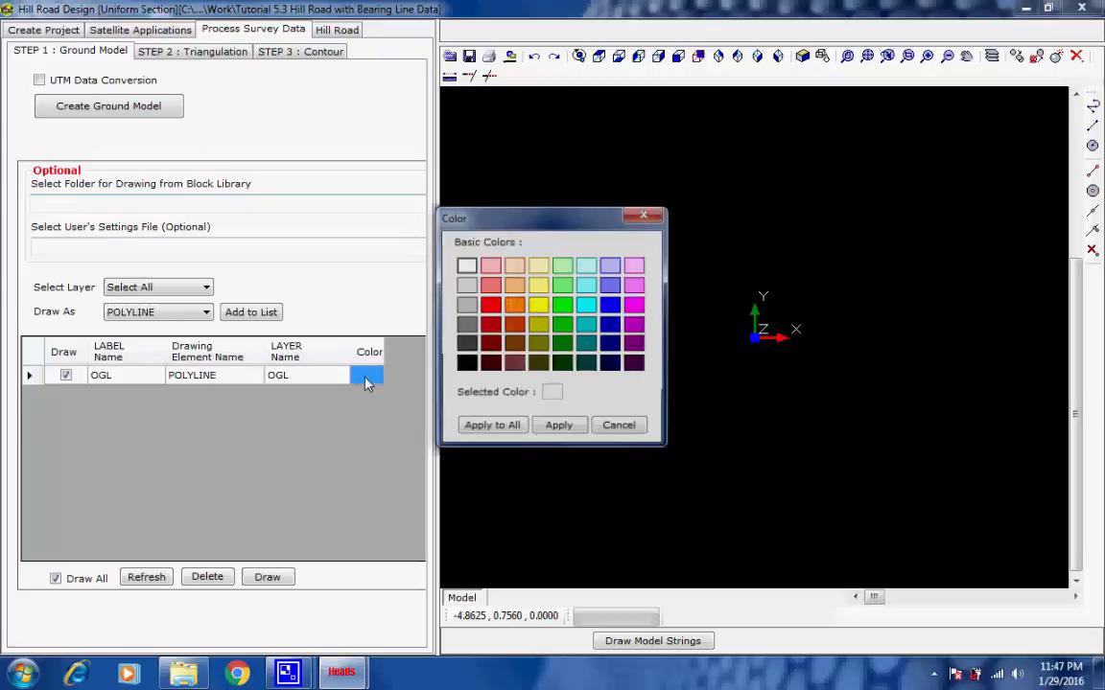
pyautogui.click(562, 343)
pyautogui.click(515, 426)
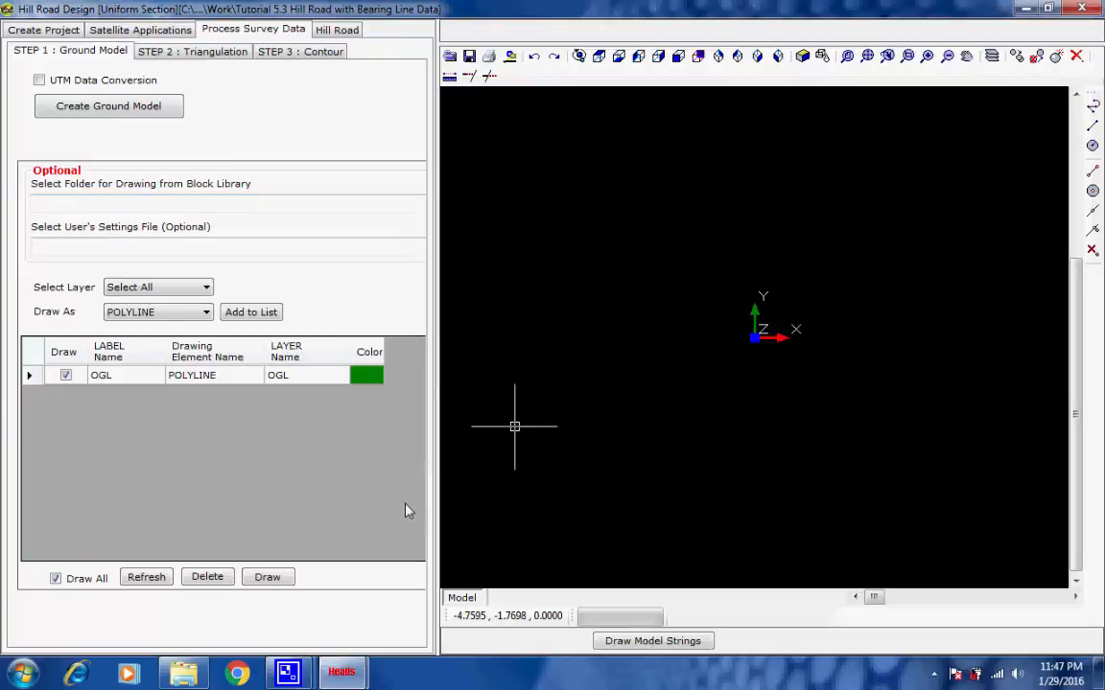
pyautogui.click(269, 578)
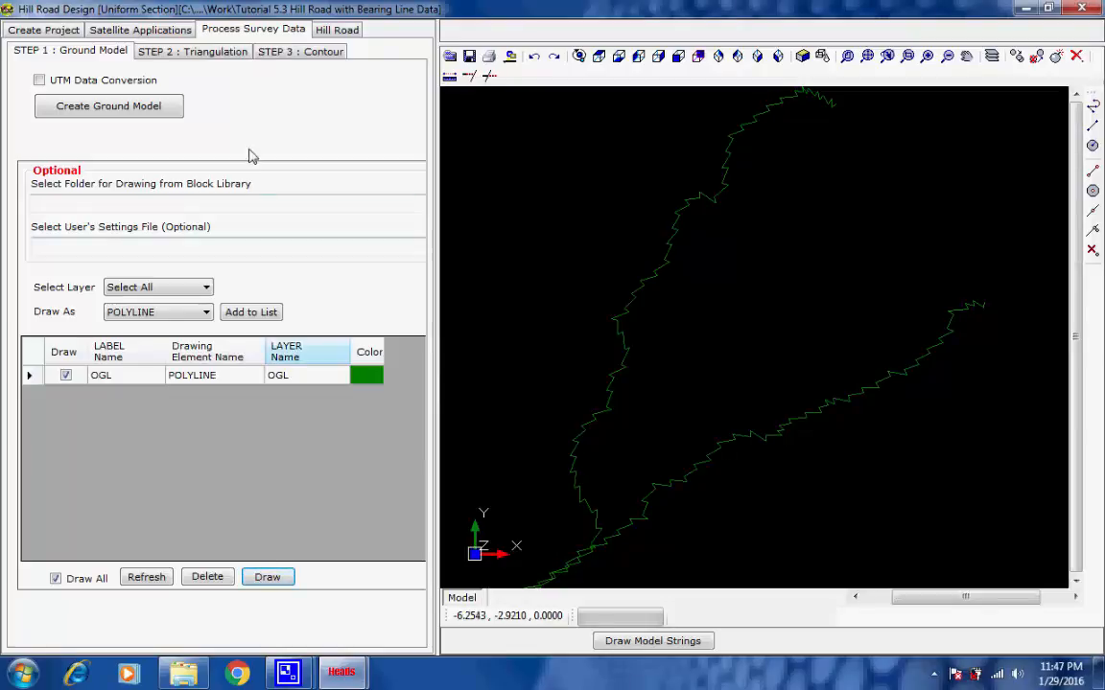
# Select all survey strings and create the triangulation model, generating the digital terrain model from the OGL string.
pyautogui.click(228, 54)
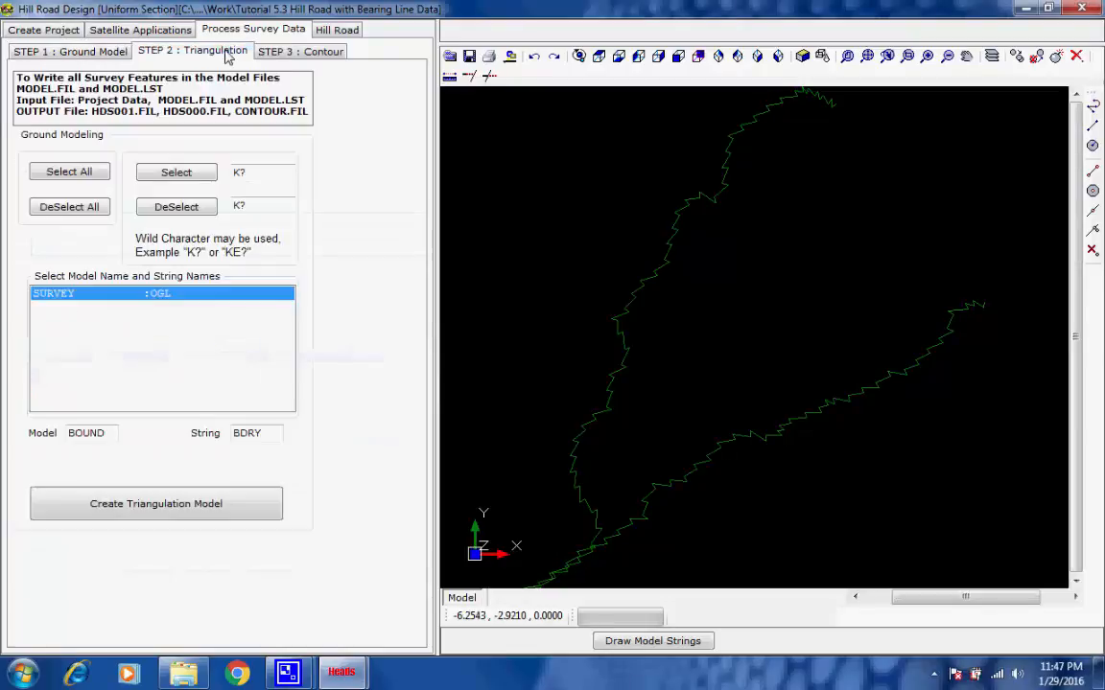
pyautogui.click(88, 175)
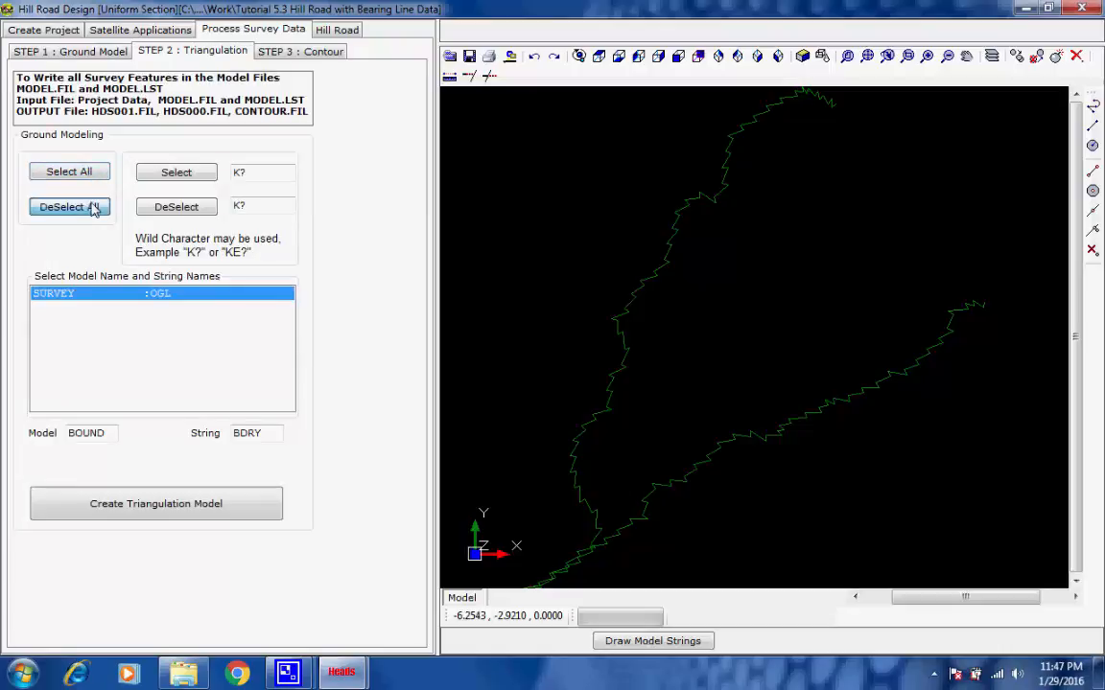
pyautogui.click(88, 208)
pyautogui.click(92, 174)
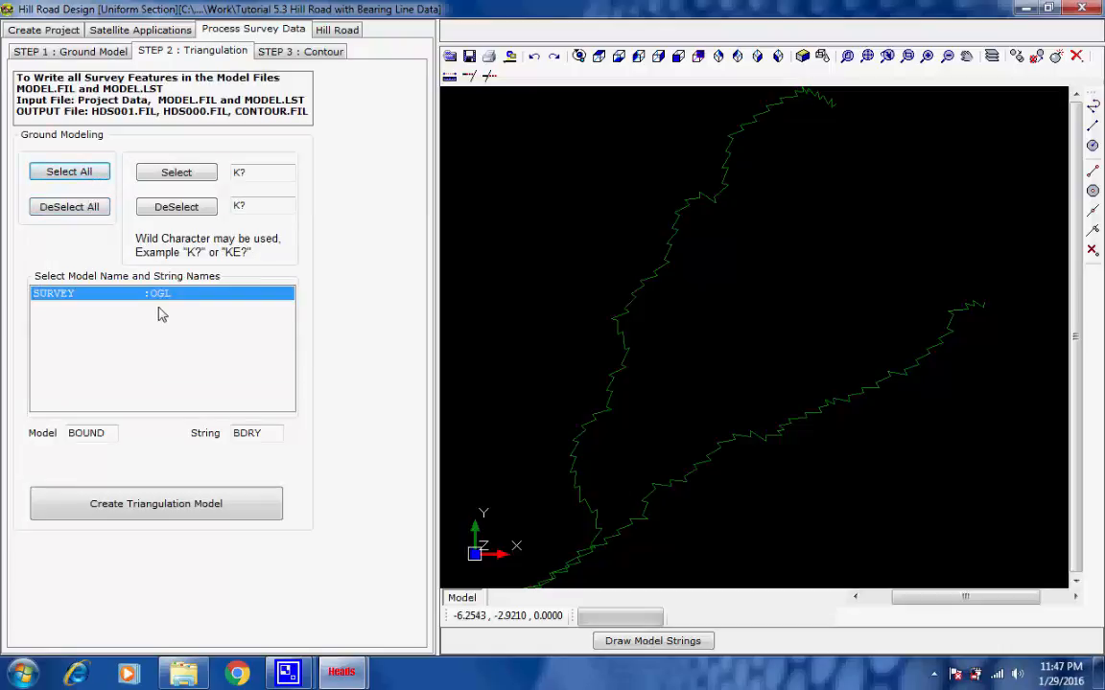
pyautogui.click(231, 509)
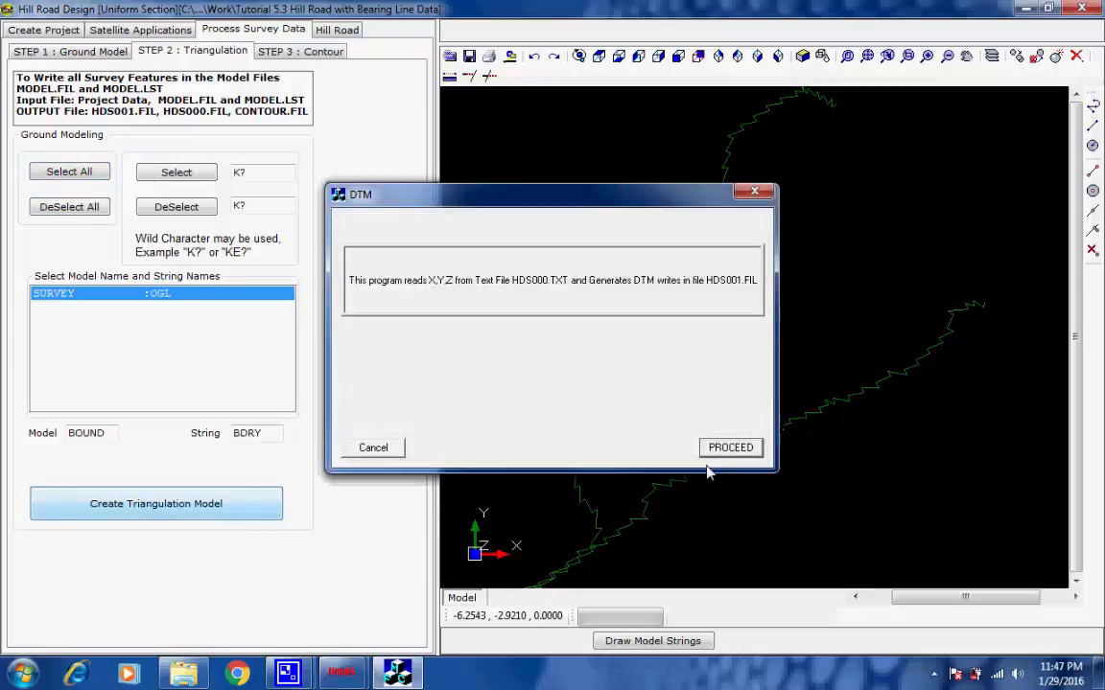
pyautogui.click(724, 451)
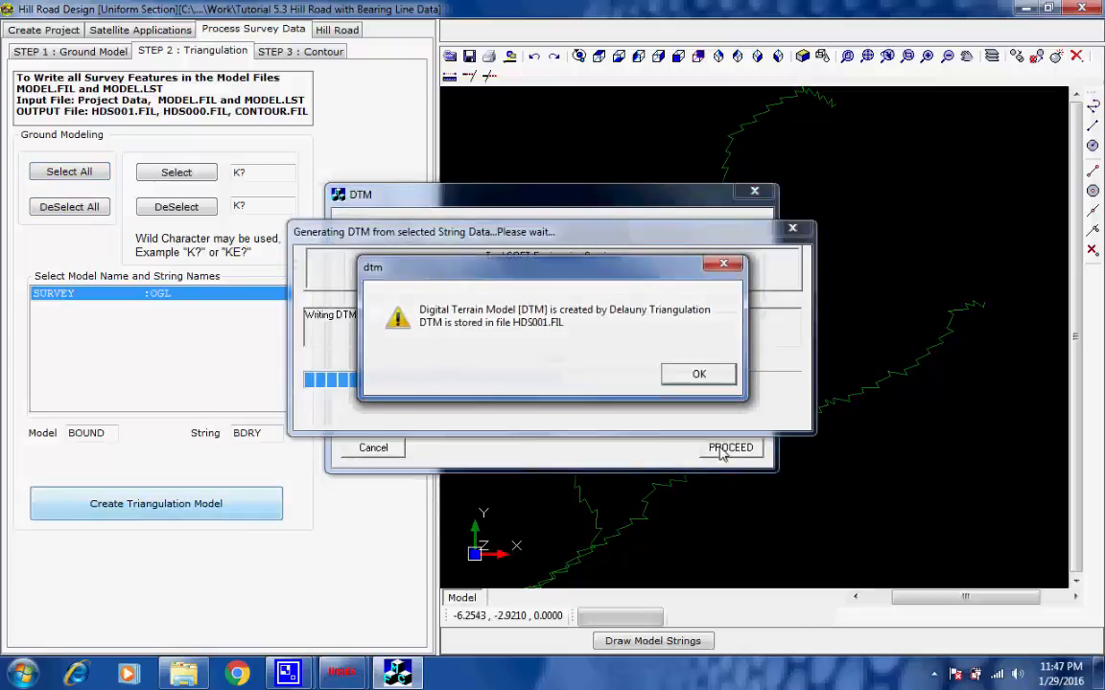
pyautogui.click(700, 376)
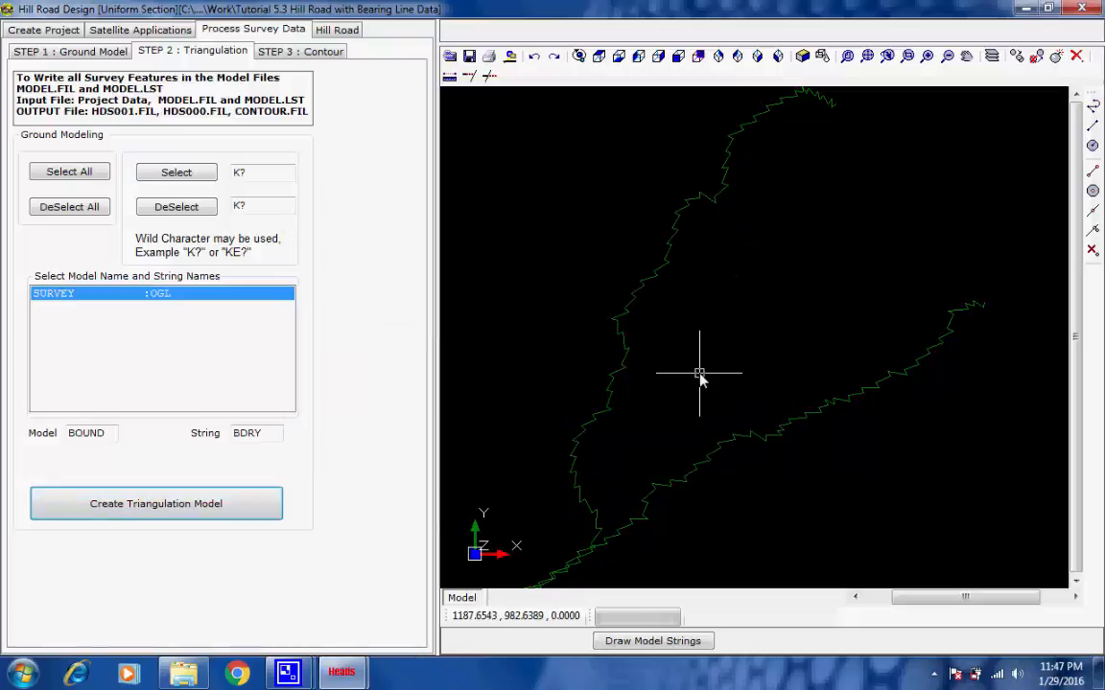
# Create and save the contour model with primary increment 1.0 and secondary increment 5.0, and draw it in the drawing view.
pyautogui.click(323, 54)
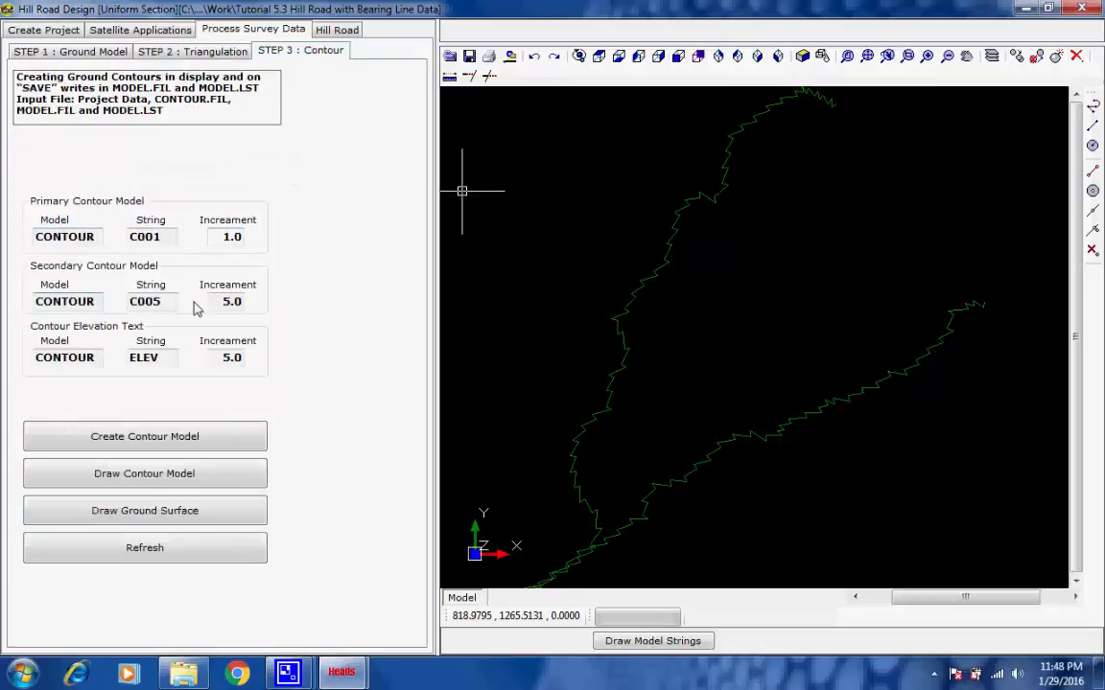
pyautogui.click(204, 438)
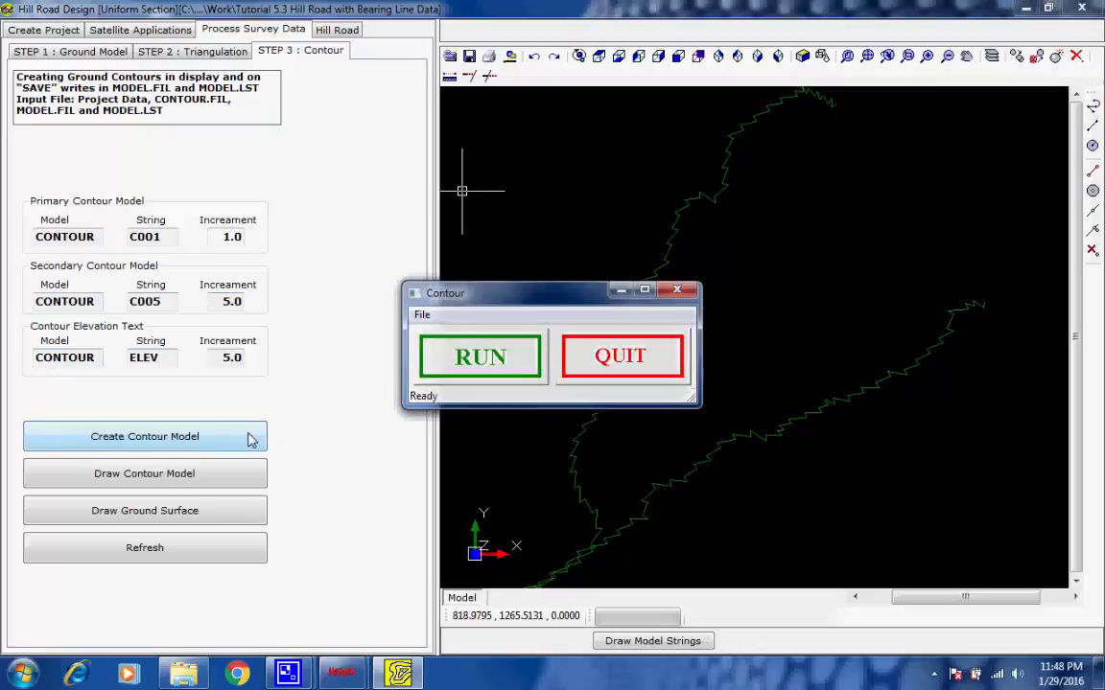
pyautogui.click(514, 362)
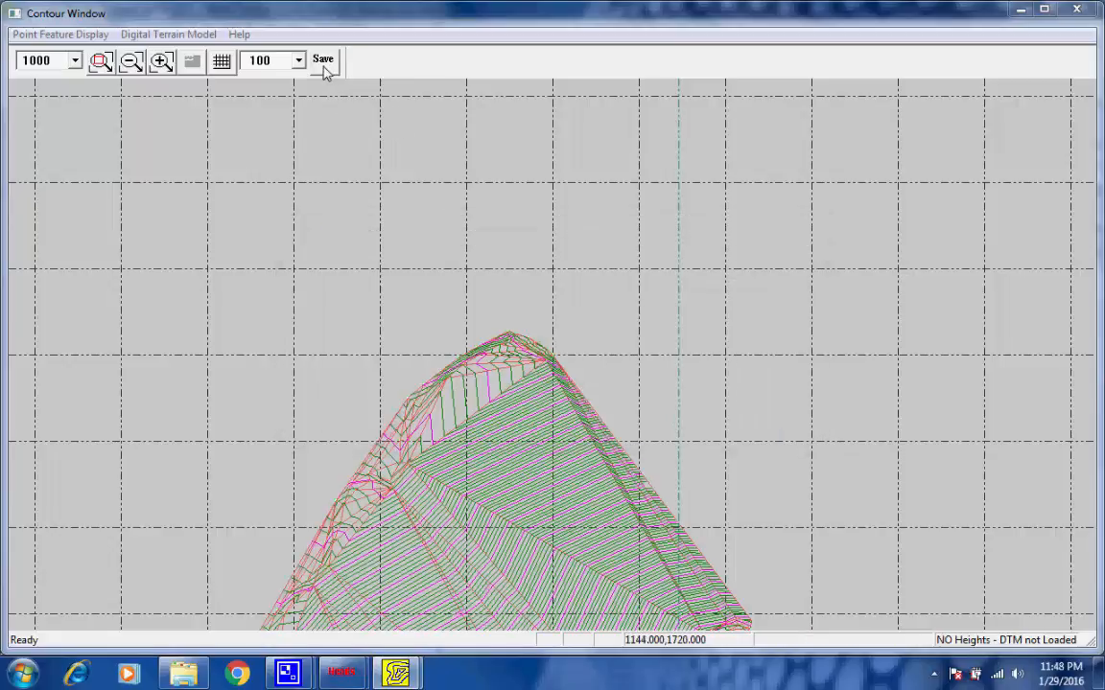
pyautogui.moveTo(343, 391); pyautogui.dragTo(544, 90)
pyautogui.moveTo(532, 468); pyautogui.dragTo(607, 364)
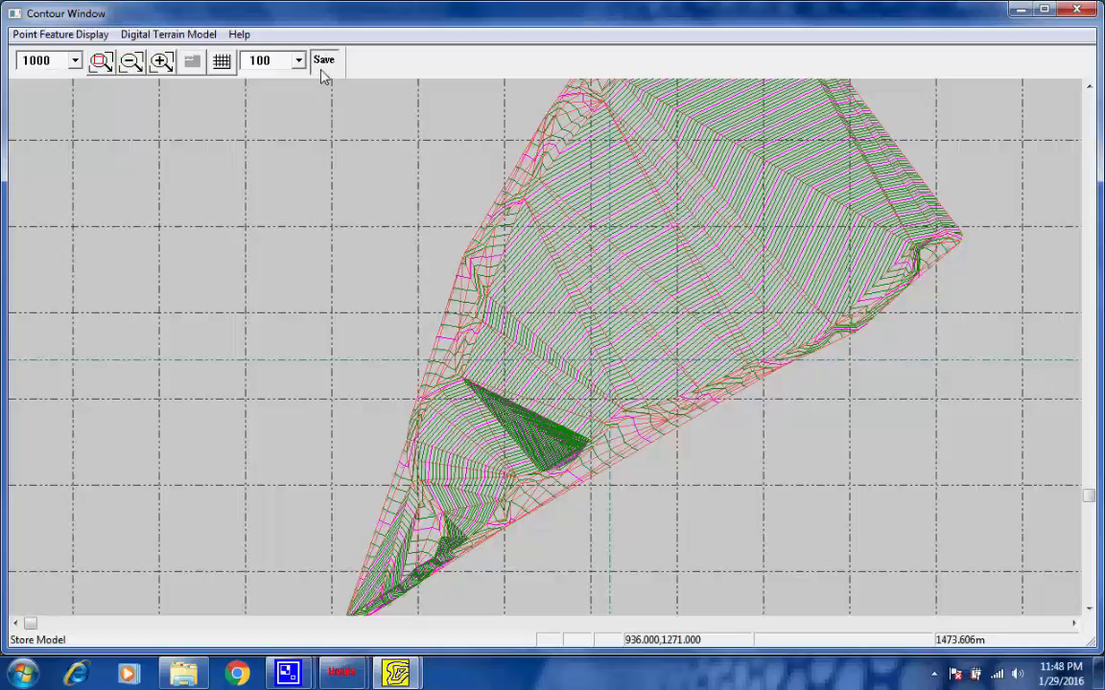
pyautogui.moveTo(396, 676)
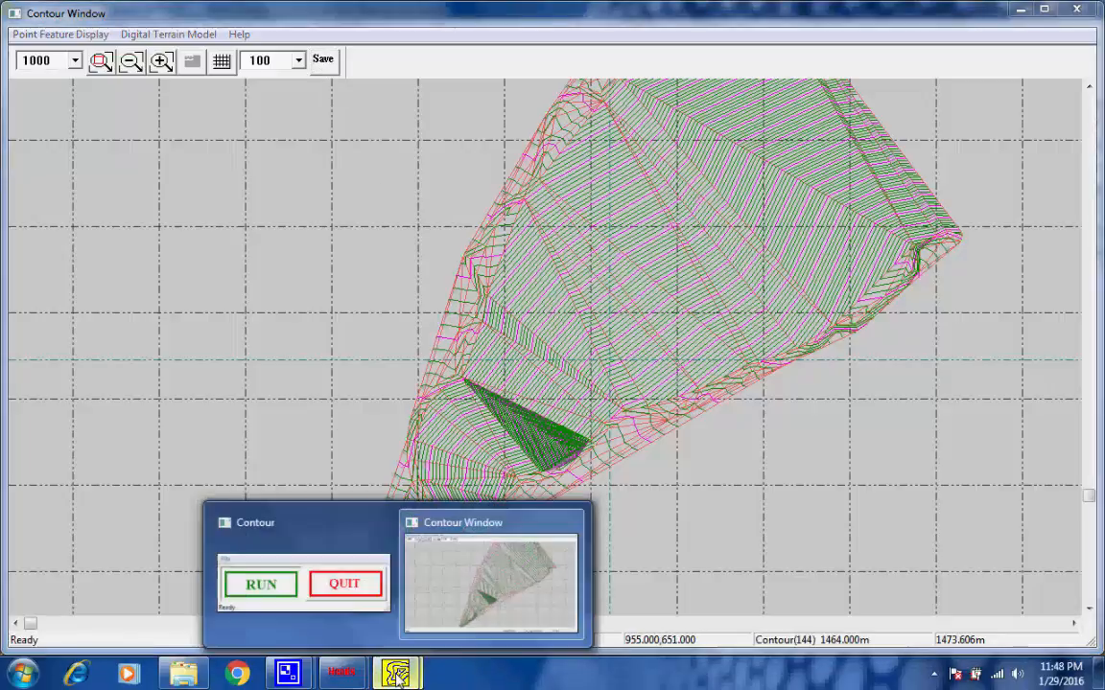
pyautogui.click(360, 598)
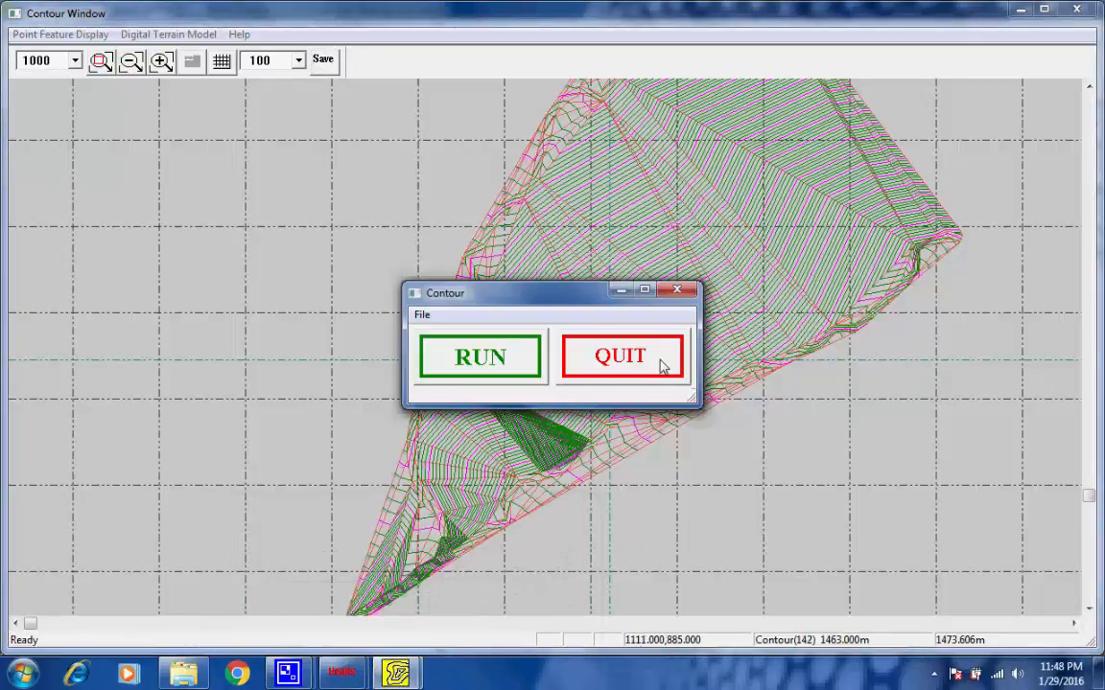
pyautogui.click(662, 366)
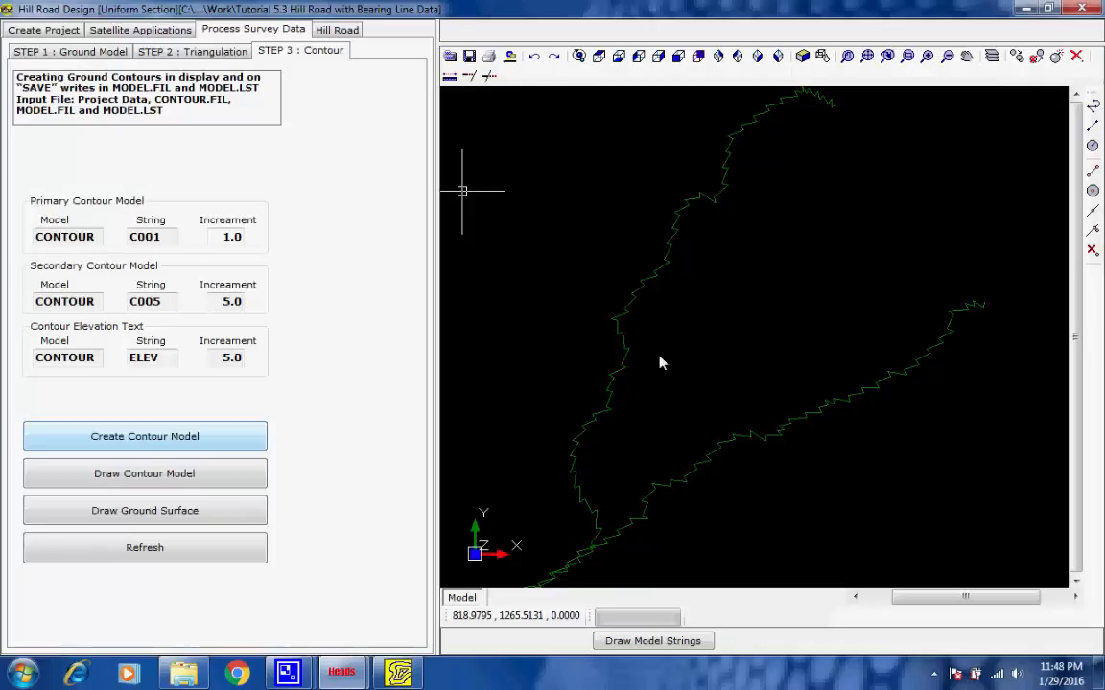
pyautogui.click(206, 478)
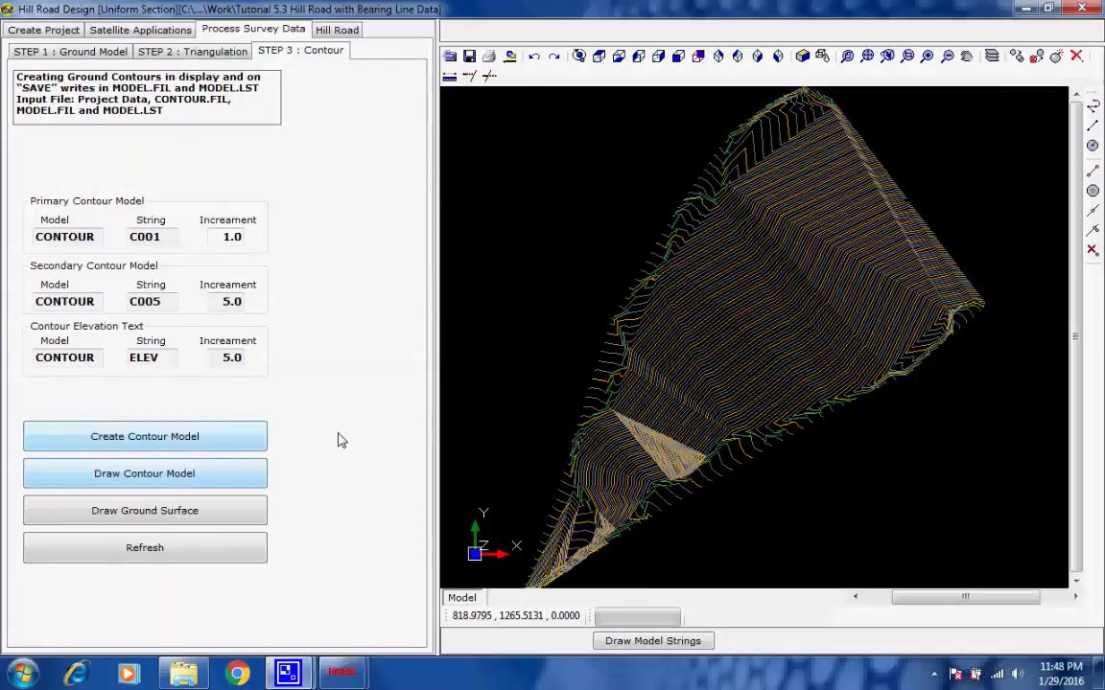
# Open the hill road's horizontal alignment input data using the HALIGN Coordinate Inputs [Traverse IPs] option.
pyautogui.click(326, 30)
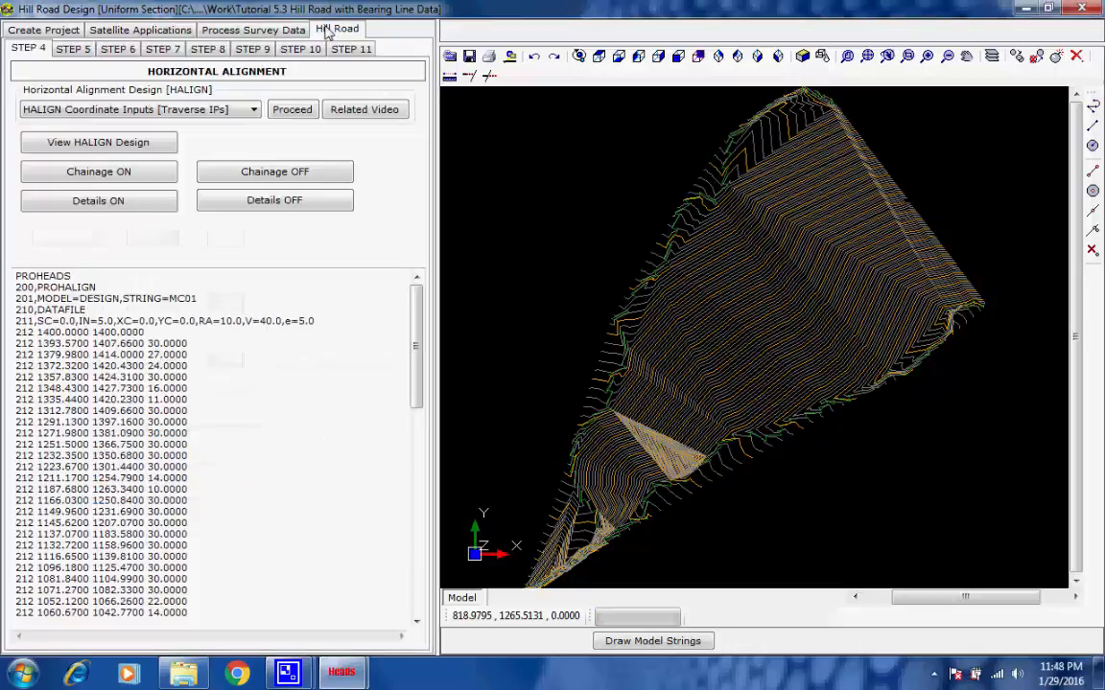
pyautogui.click(254, 110)
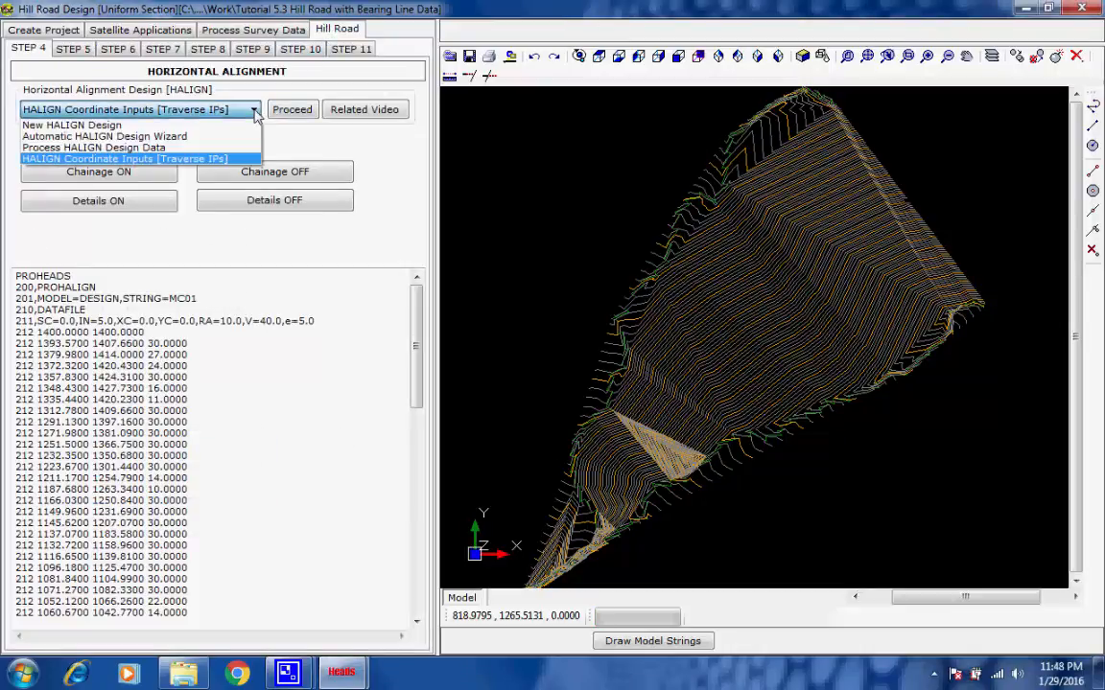
pyautogui.click(239, 161)
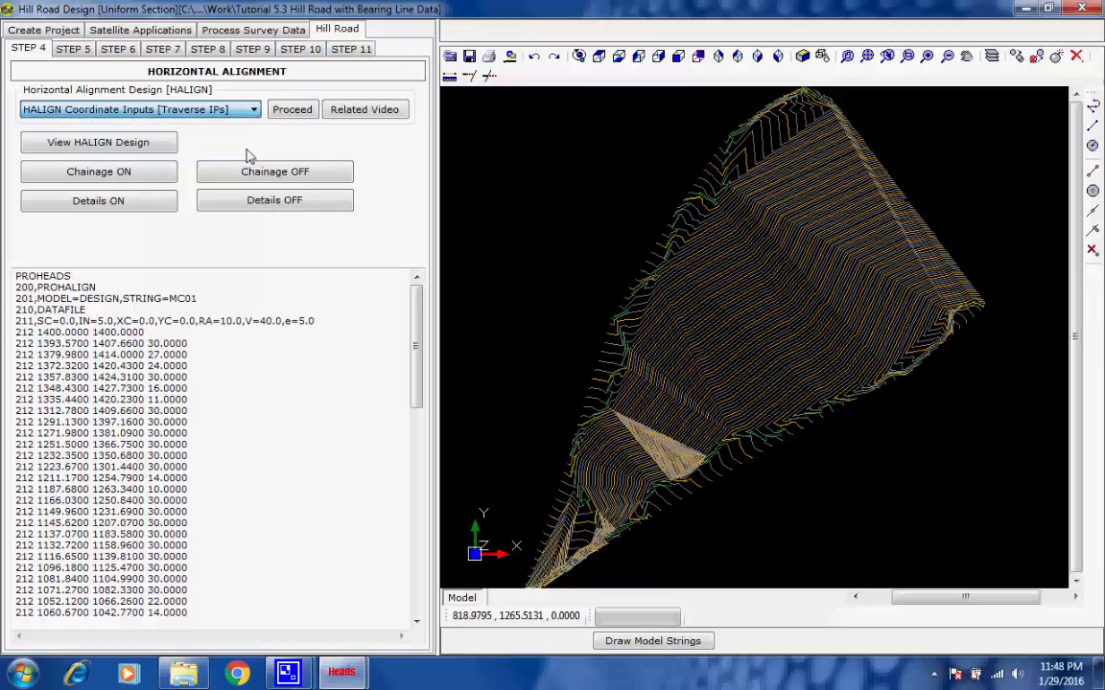
pyautogui.click(281, 111)
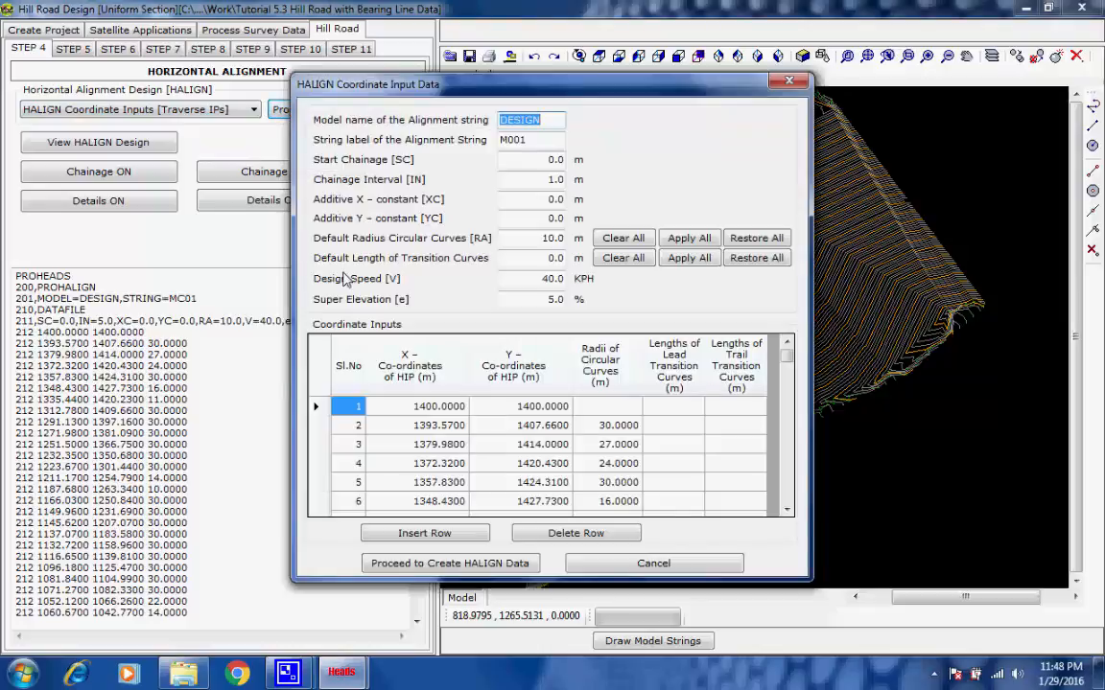
# Create the HALIGN data for model DESIGN, string M001, and run the ProHalign and Halign processing to completion.
pyautogui.click(440, 564)
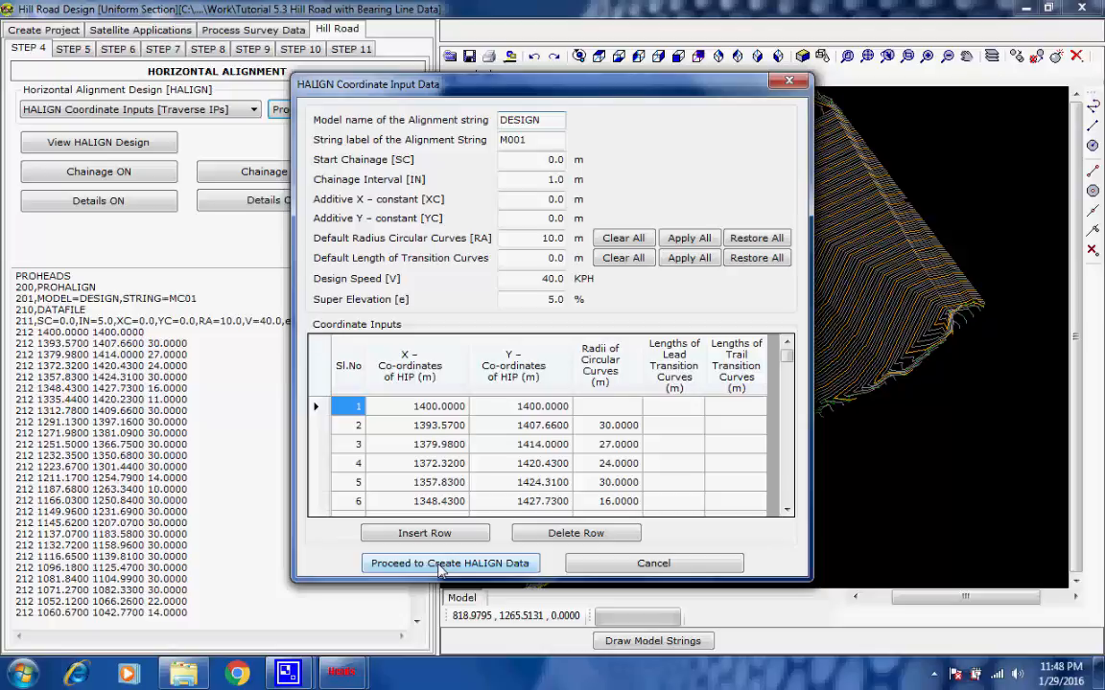
pyautogui.click(440, 566)
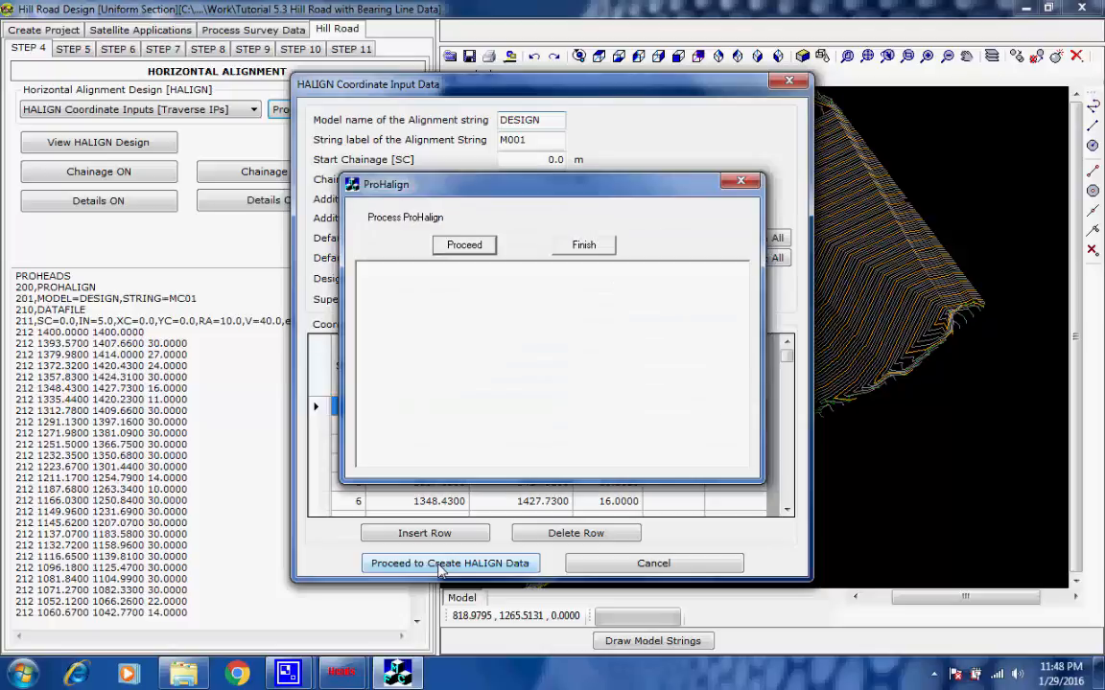
pyautogui.click(465, 245)
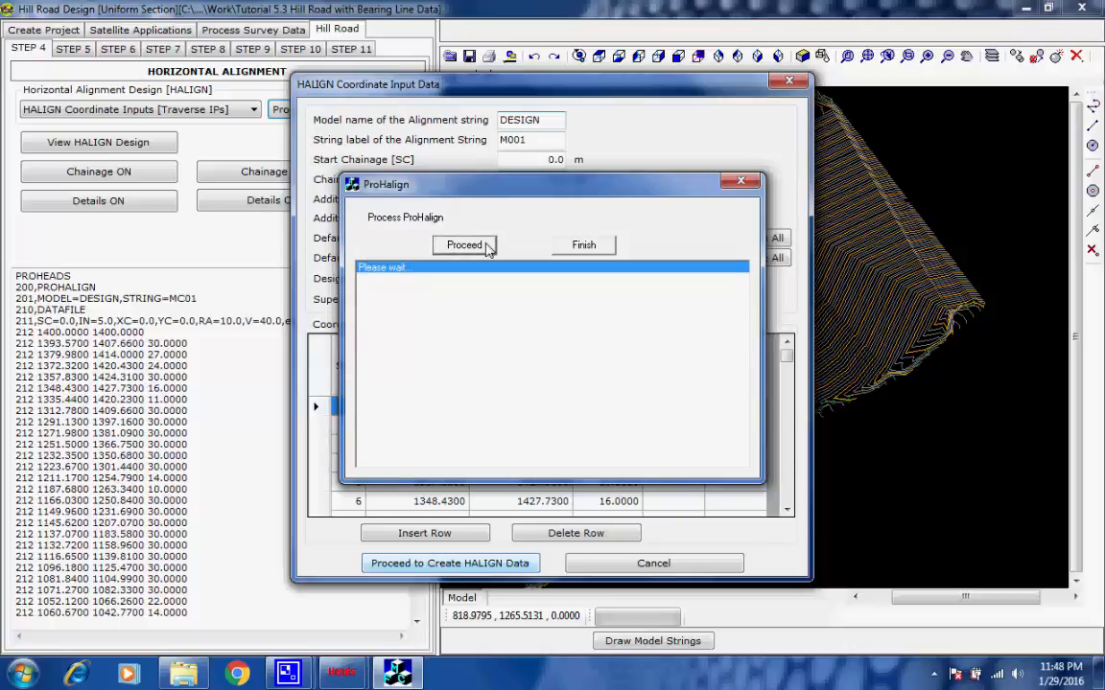
pyautogui.click(709, 376)
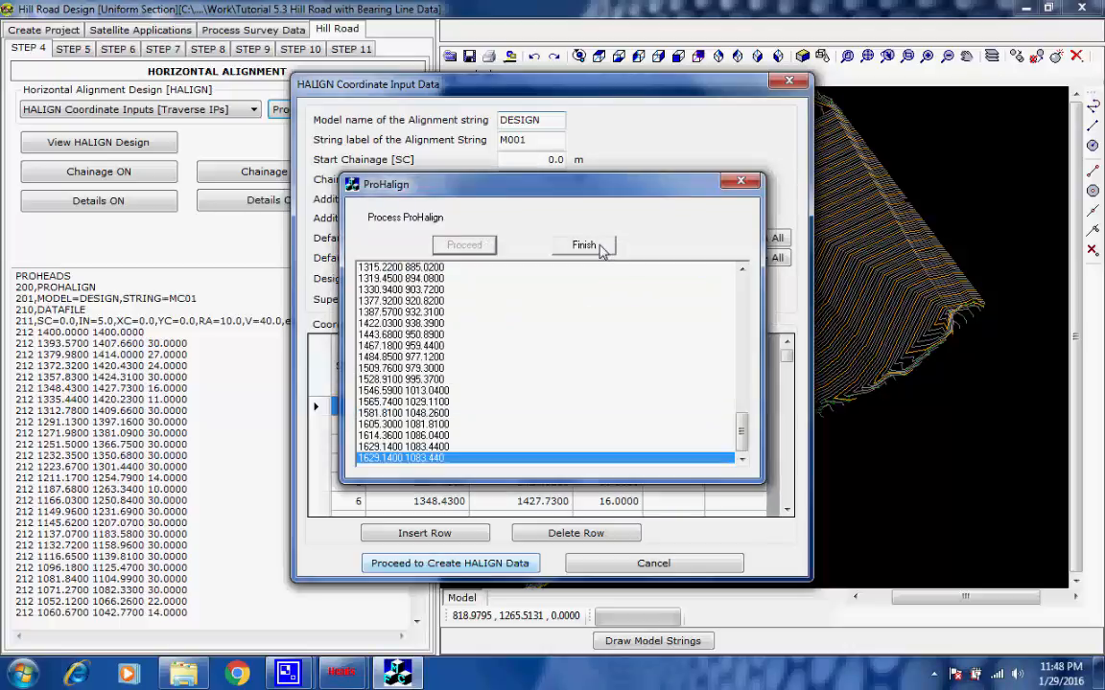
pyautogui.click(599, 246)
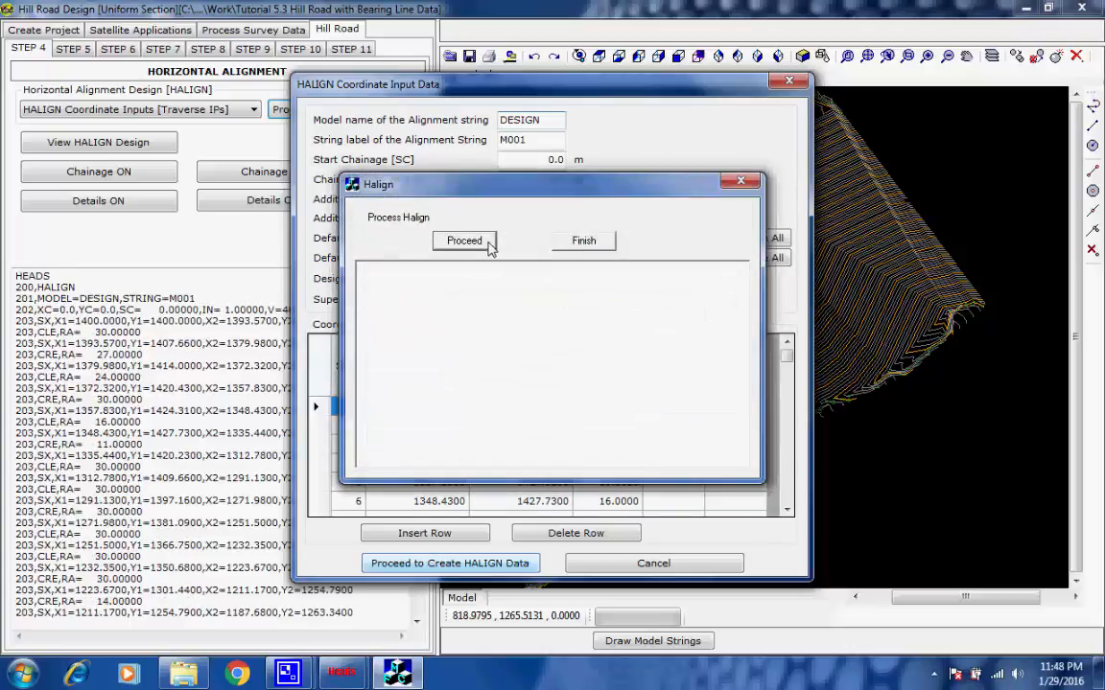
pyautogui.click(487, 243)
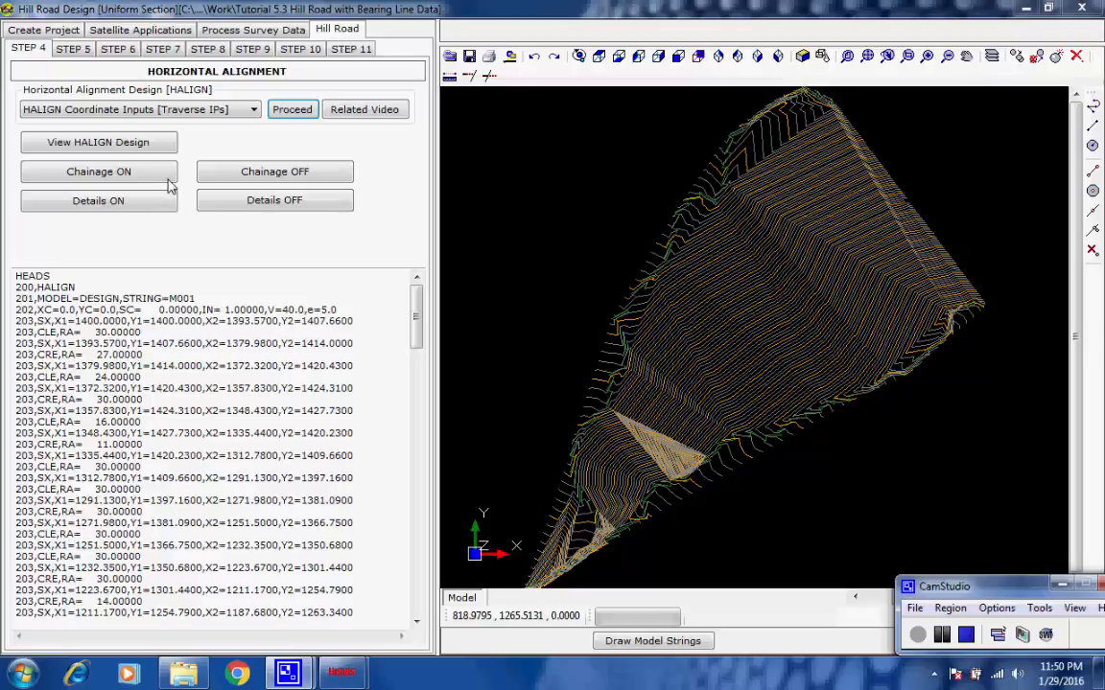
# Display the HALIGN design alignment over the contours in the drawing view.
pyautogui.click(155, 141)
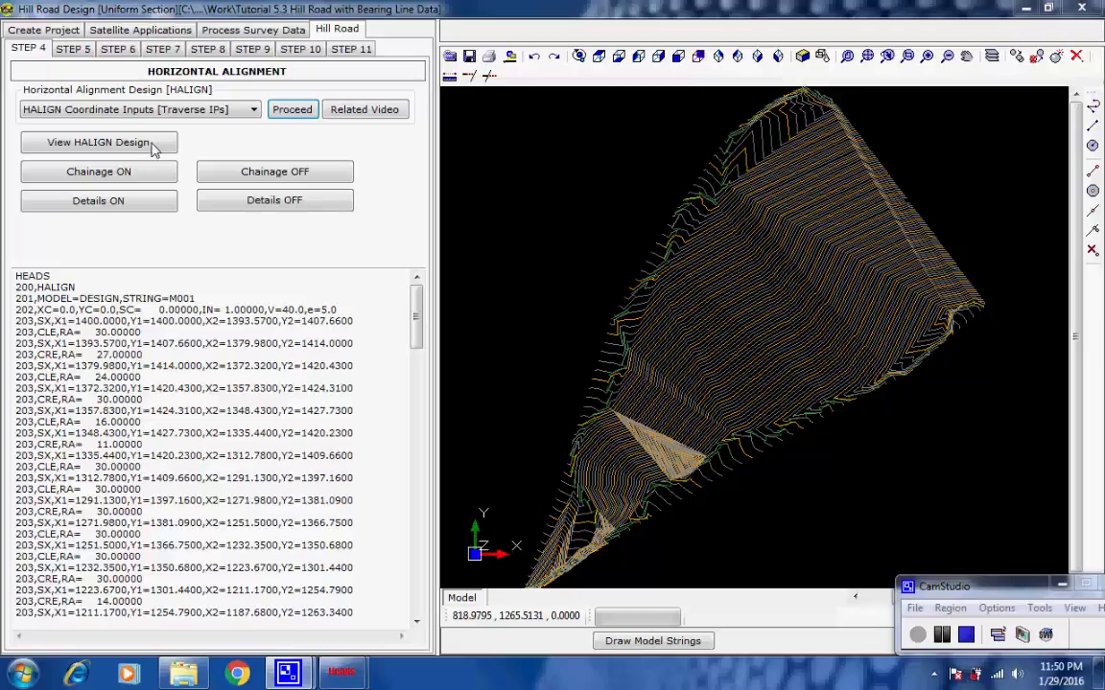
pyautogui.click(156, 149)
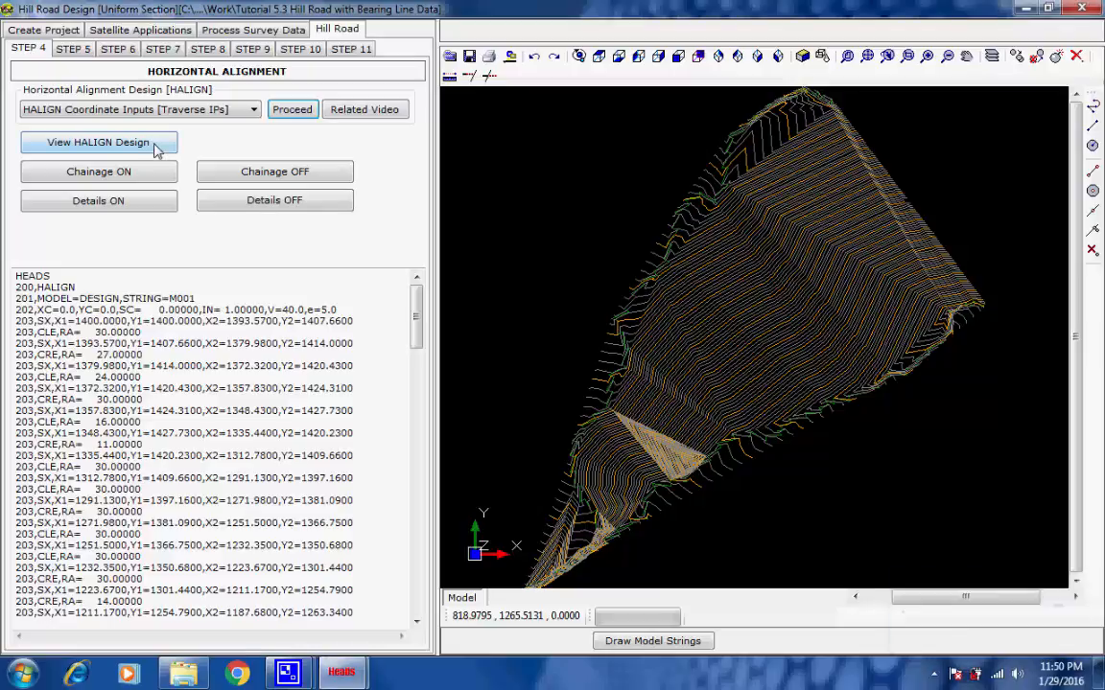
pyautogui.click(157, 148)
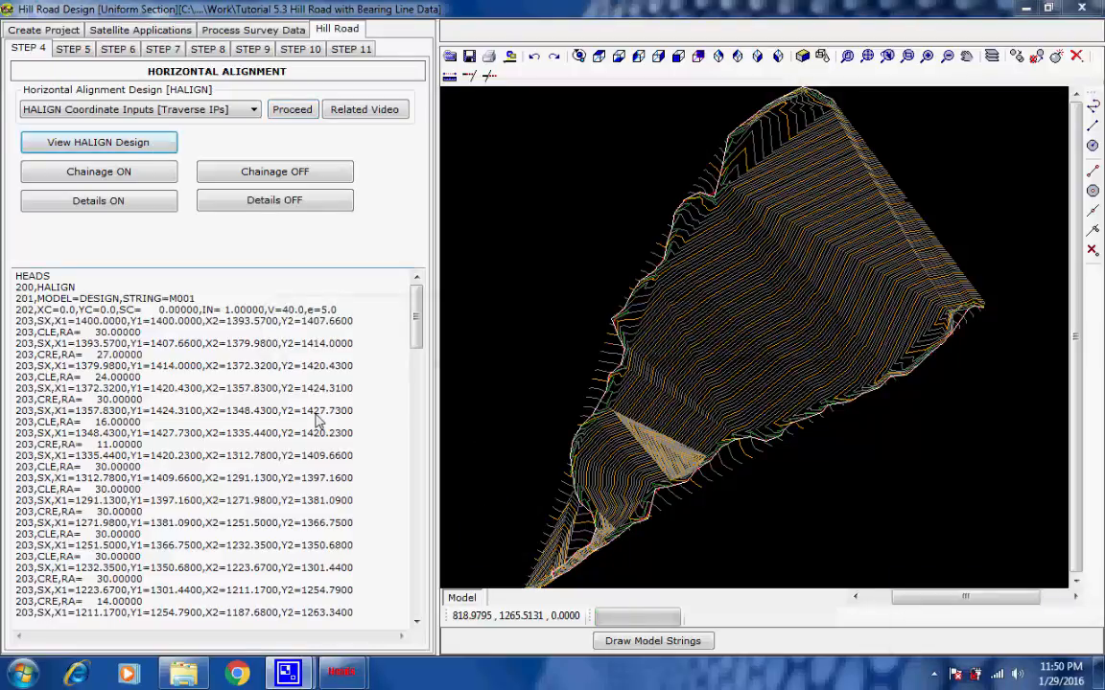
# Turn on chainage for string M001 at interval 25, text size 1 mm, in XXXX+YYY format on the right side, and inspect the labels closely.
pyautogui.click(140, 173)
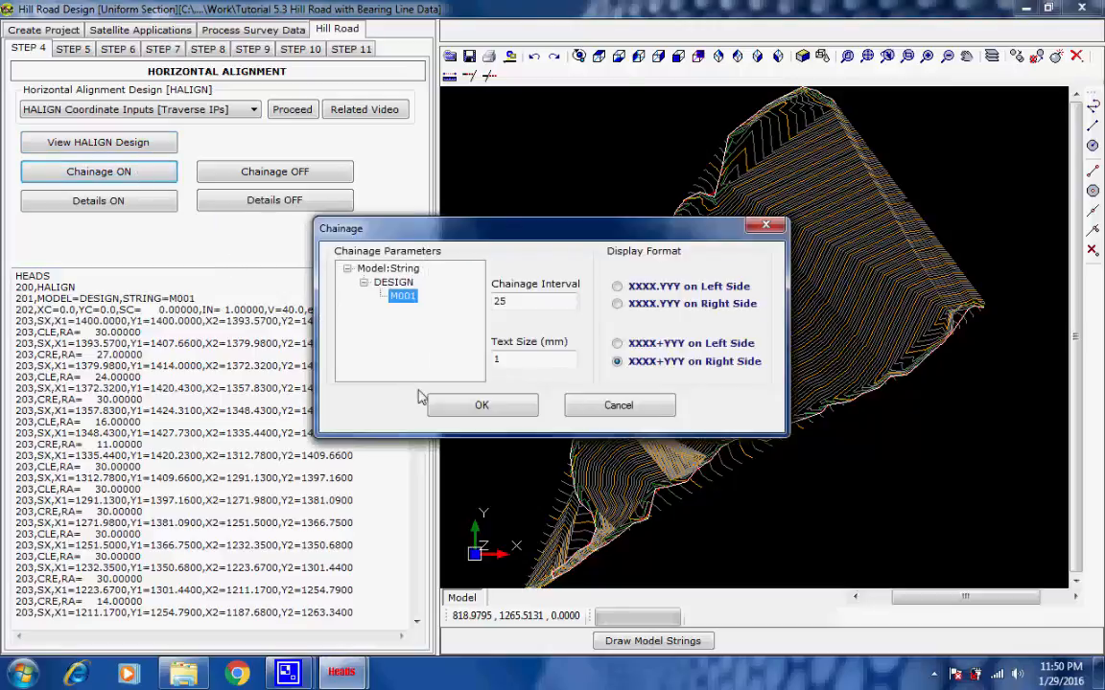
pyautogui.click(479, 404)
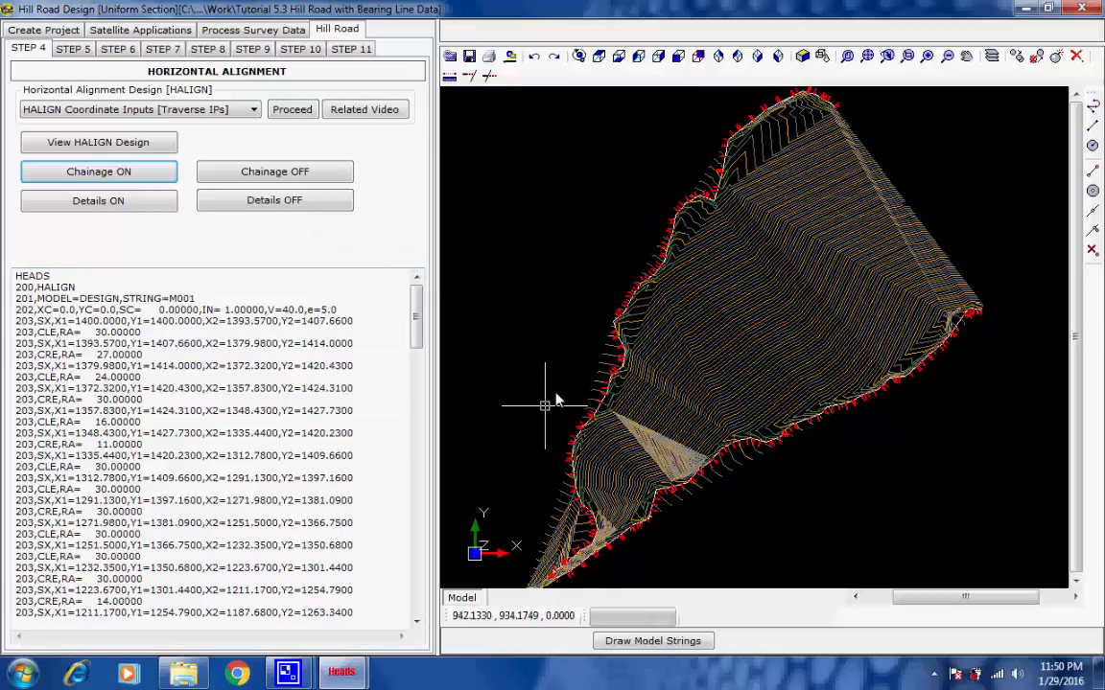
pyautogui.scroll(4, 588, 331)
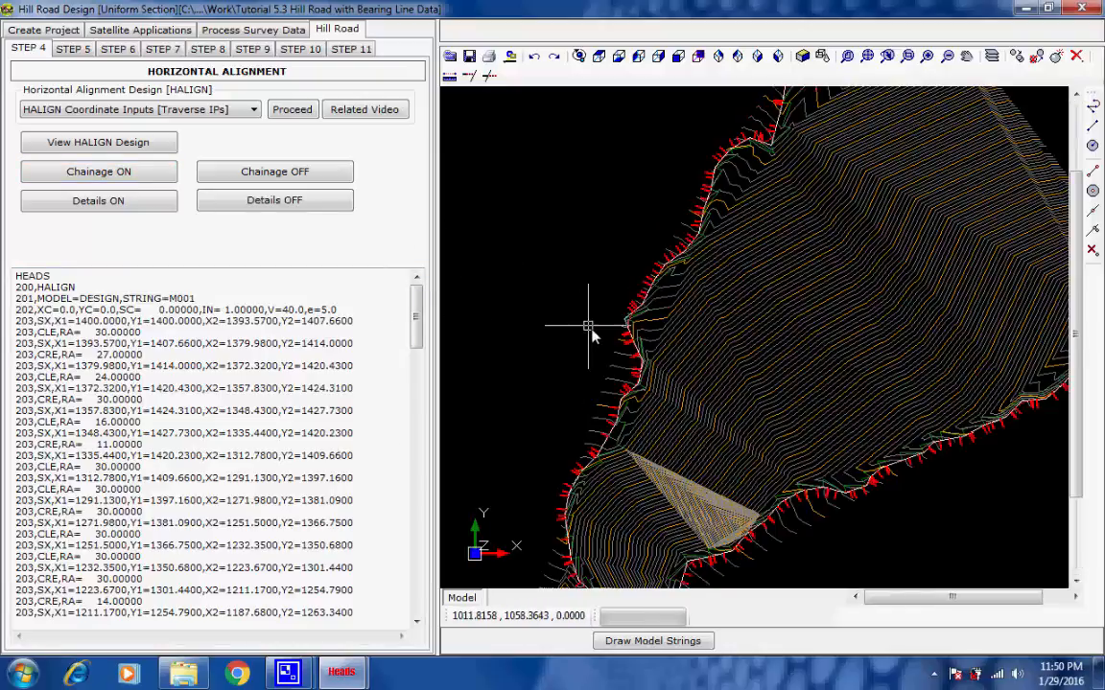
pyautogui.scroll(5, 655, 345)
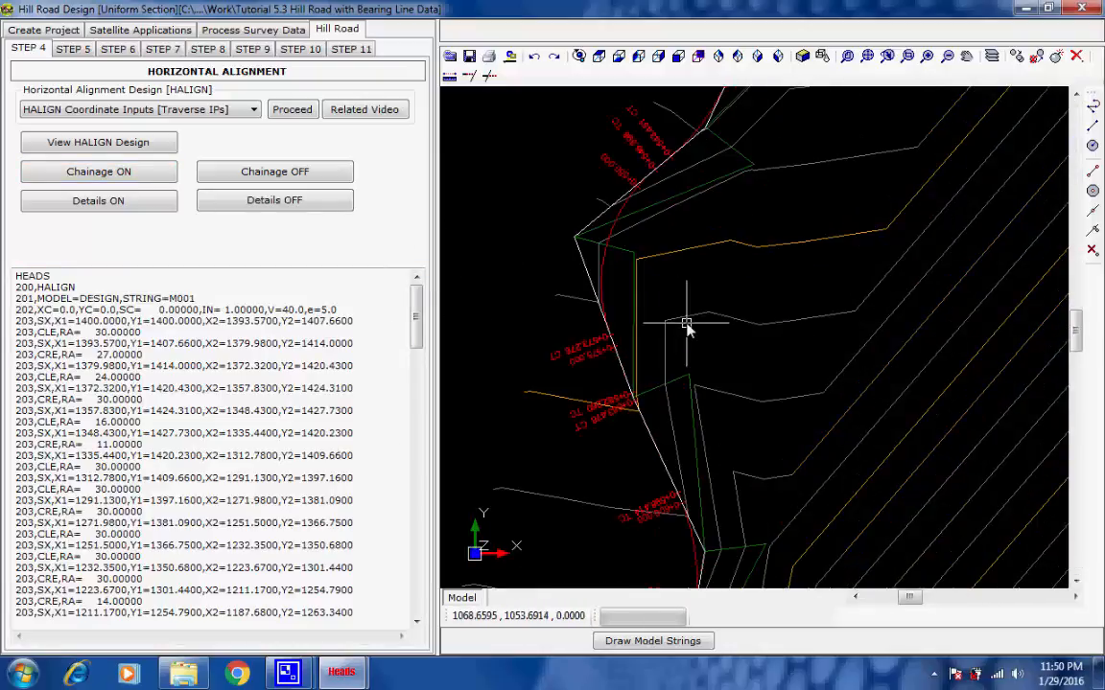
pyautogui.moveTo(710, 326); pyautogui.dragTo(738, 372, button='middle')
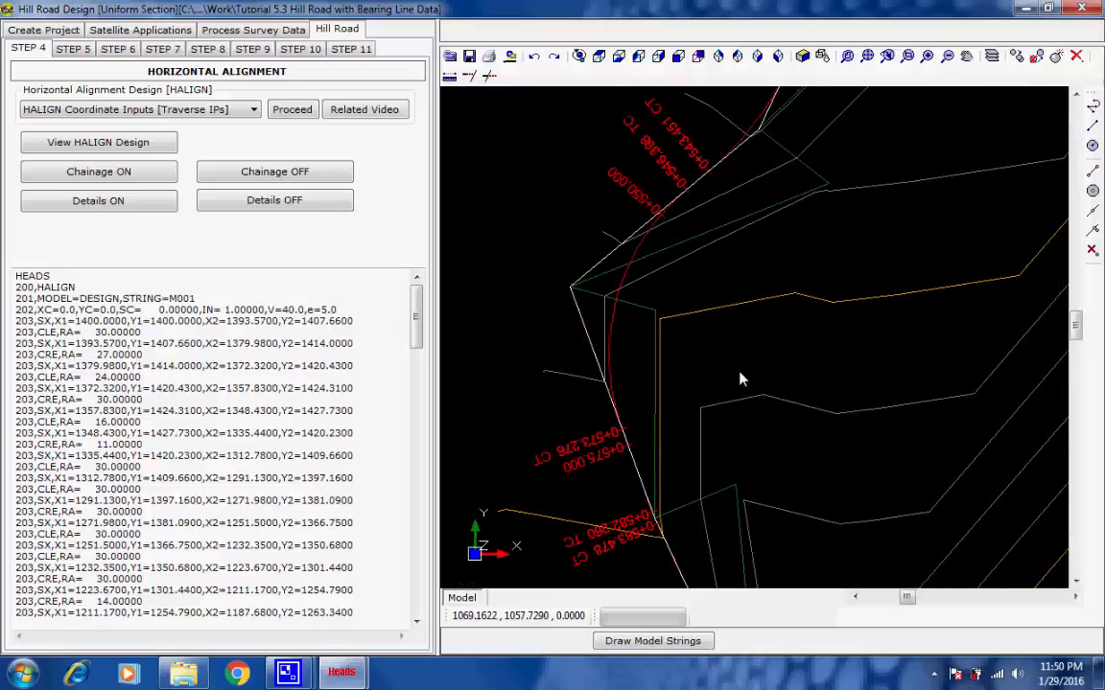
# Turn on the alignment details for string M001 at text size 1 mm, examine the curve data boxes closely, and turn the details off.
pyautogui.click(93, 201)
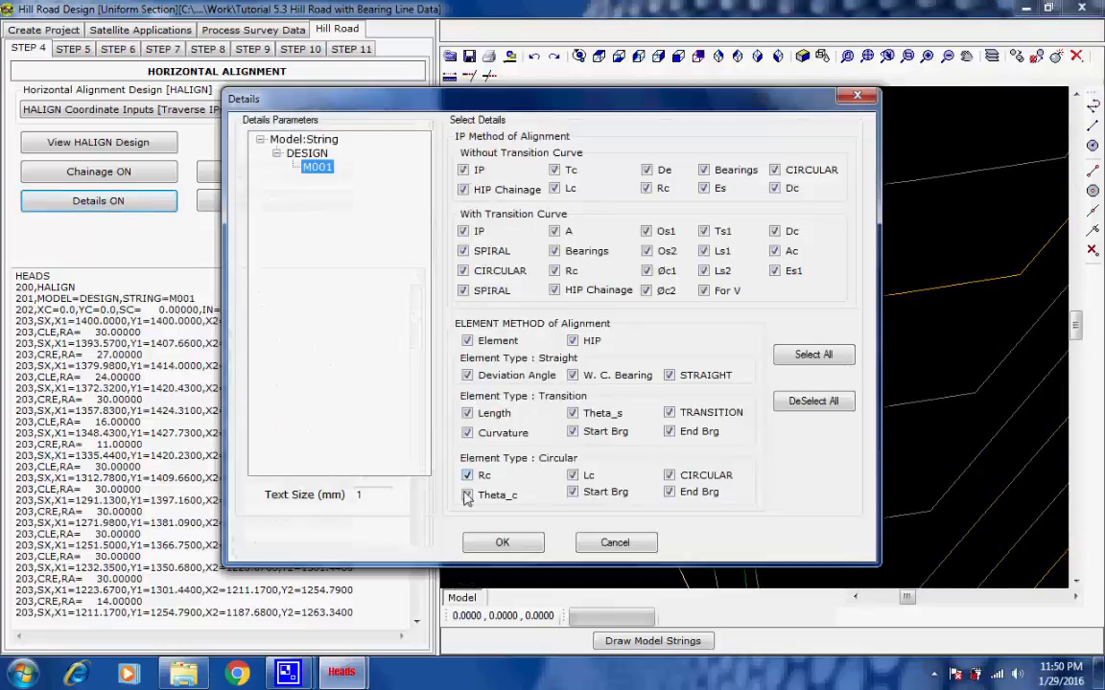
pyautogui.click(466, 496)
pyautogui.click(498, 544)
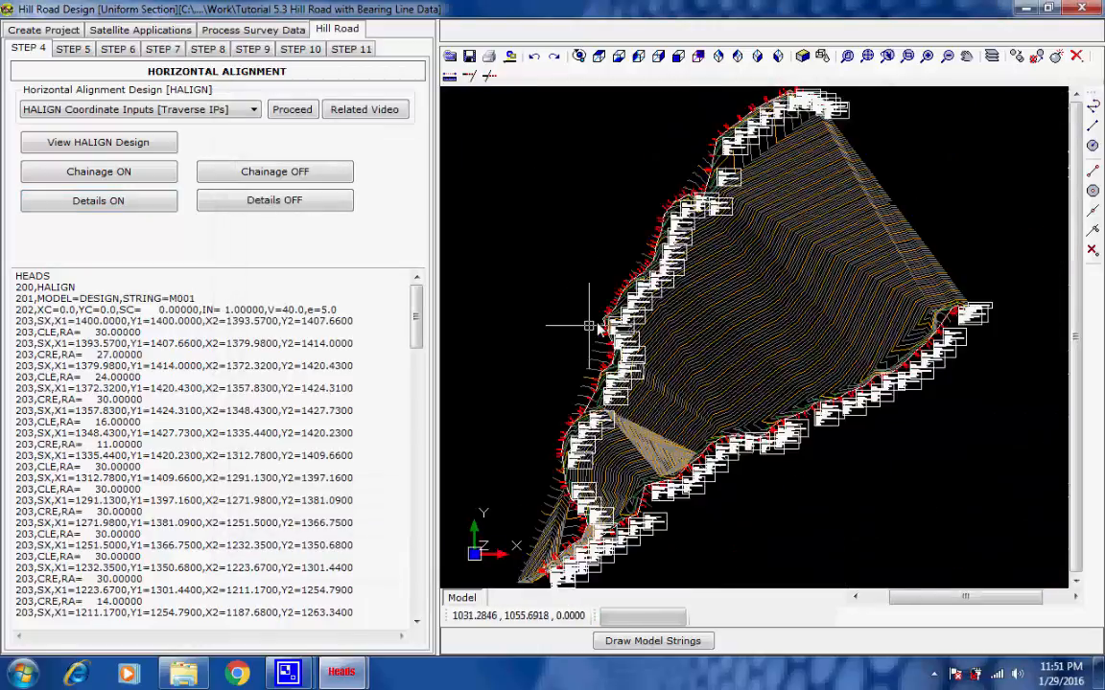
pyautogui.scroll(2, 589, 326)
pyautogui.scroll(5, 613, 316)
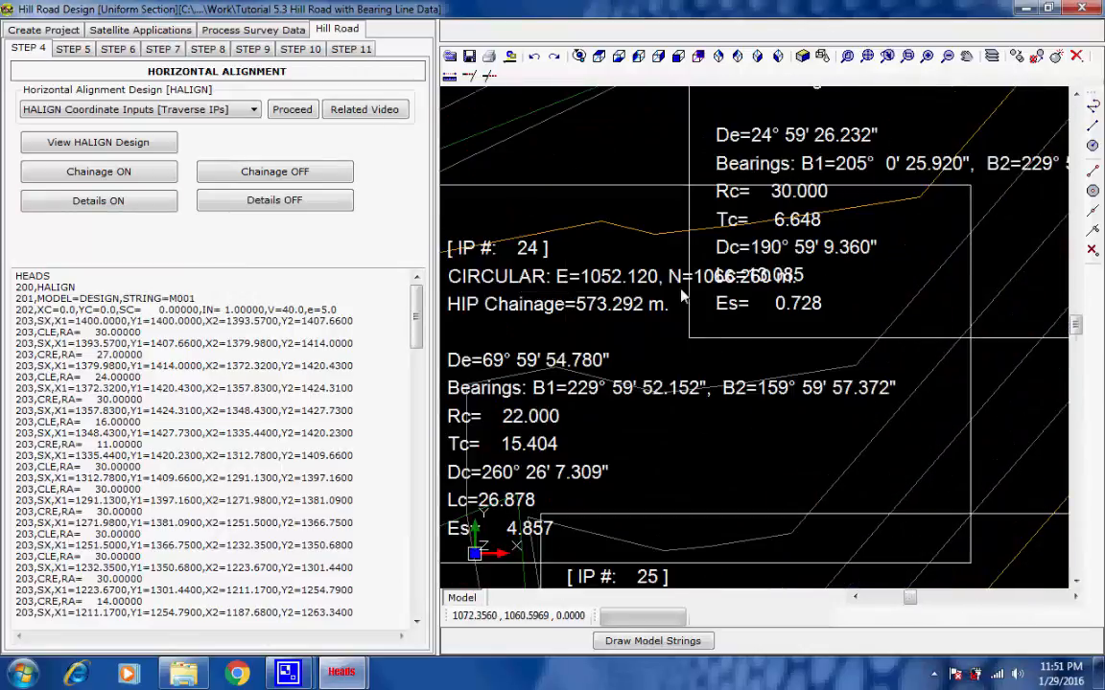
pyautogui.moveTo(547, 290); pyautogui.dragTo(762, 309, button='middle')
pyautogui.scroll(-2, 762, 309)
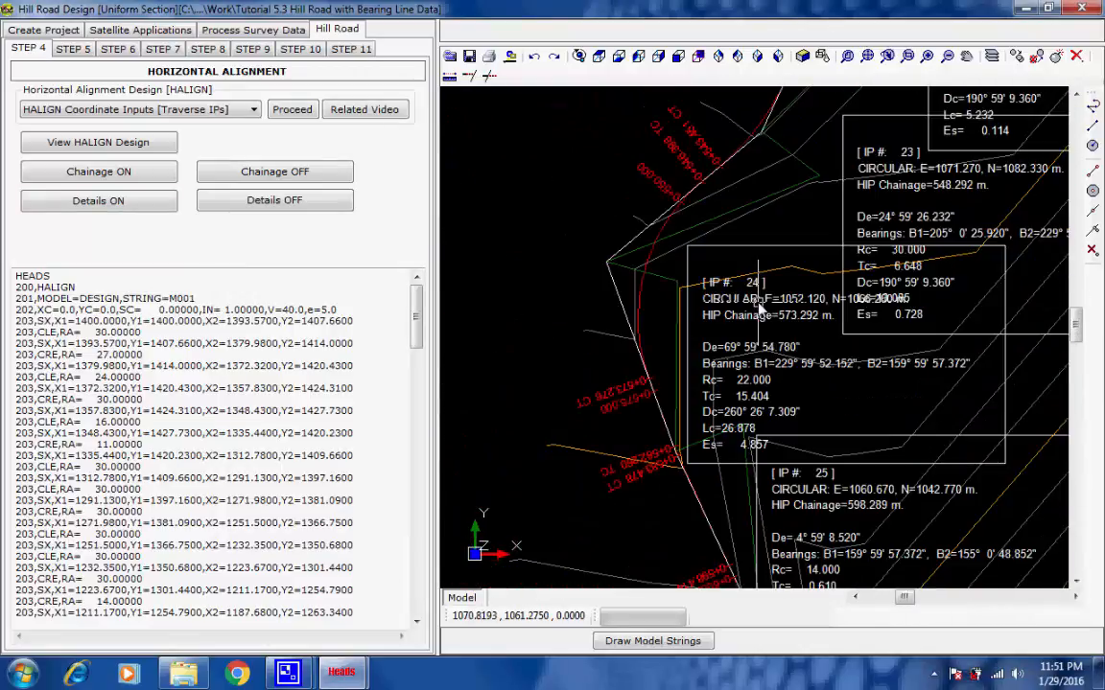
pyautogui.click(245, 209)
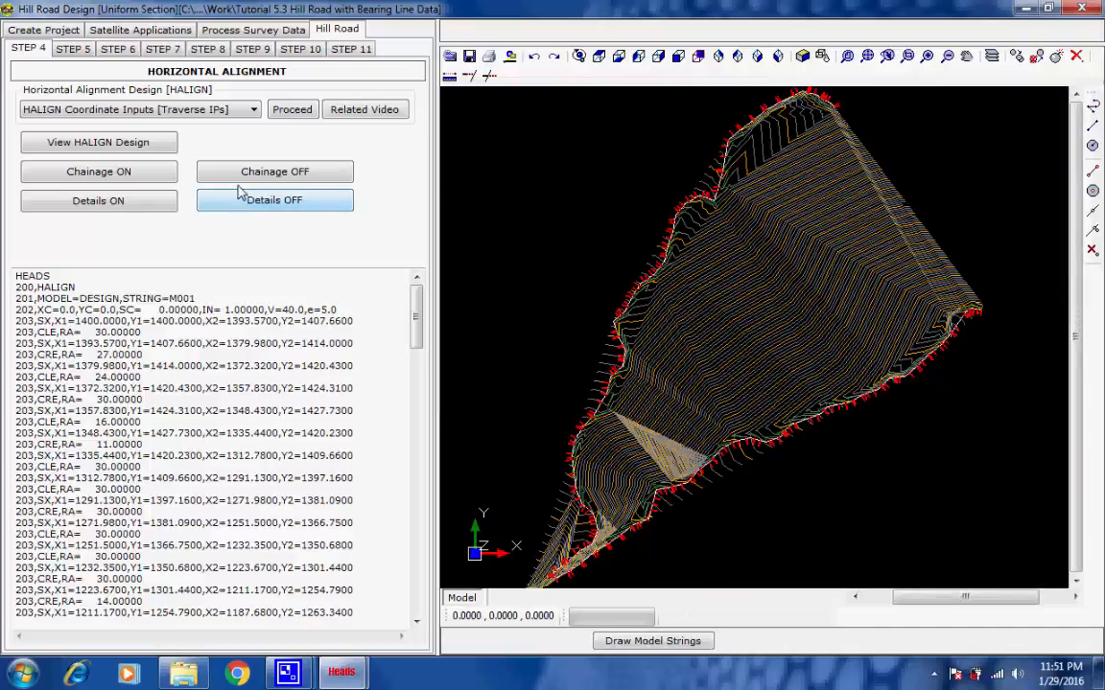
# Preview typical cross section TCS01 for schedule 1, return to TCS07, and check the start and end chainages.
pyautogui.click(74, 49)
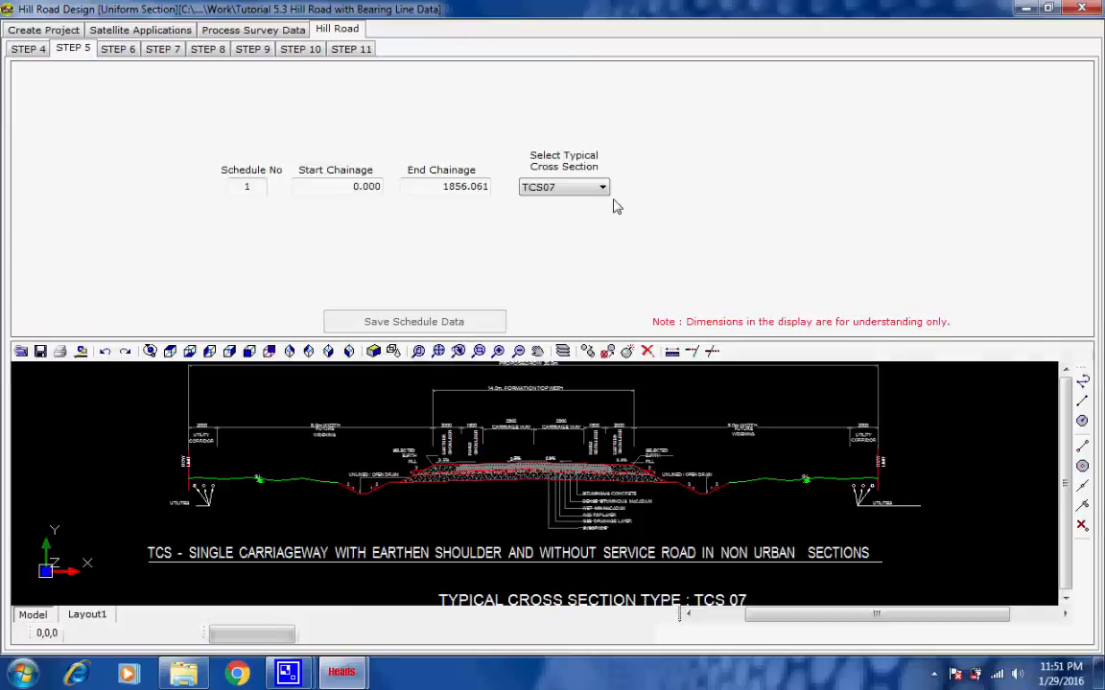
pyautogui.click(603, 189)
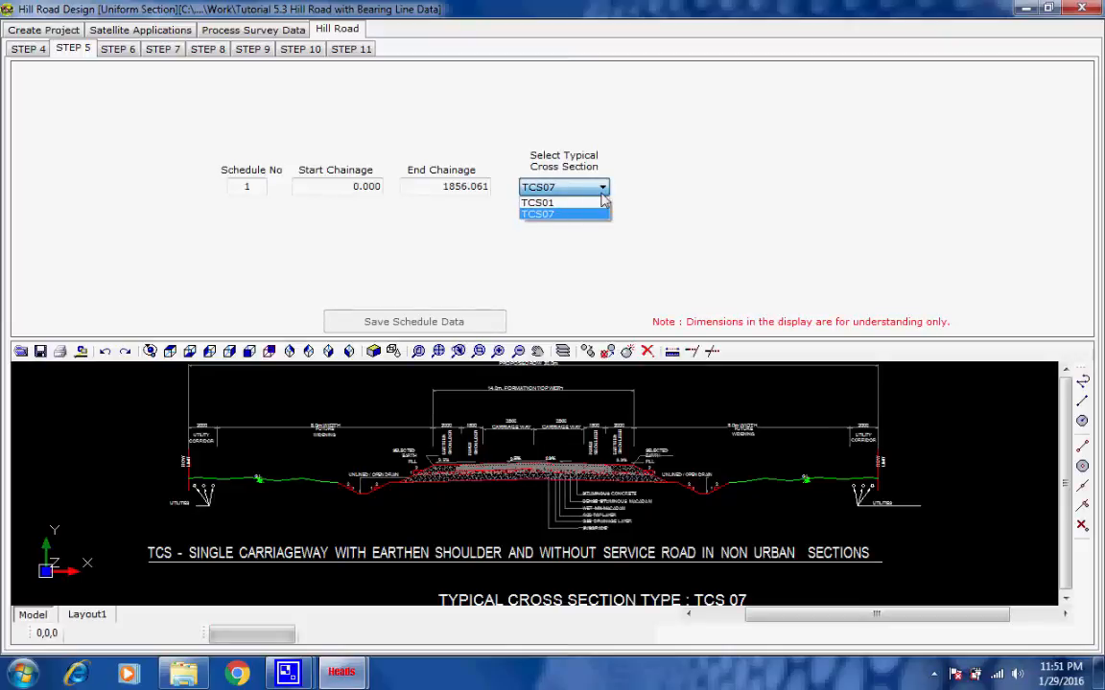
pyautogui.click(596, 205)
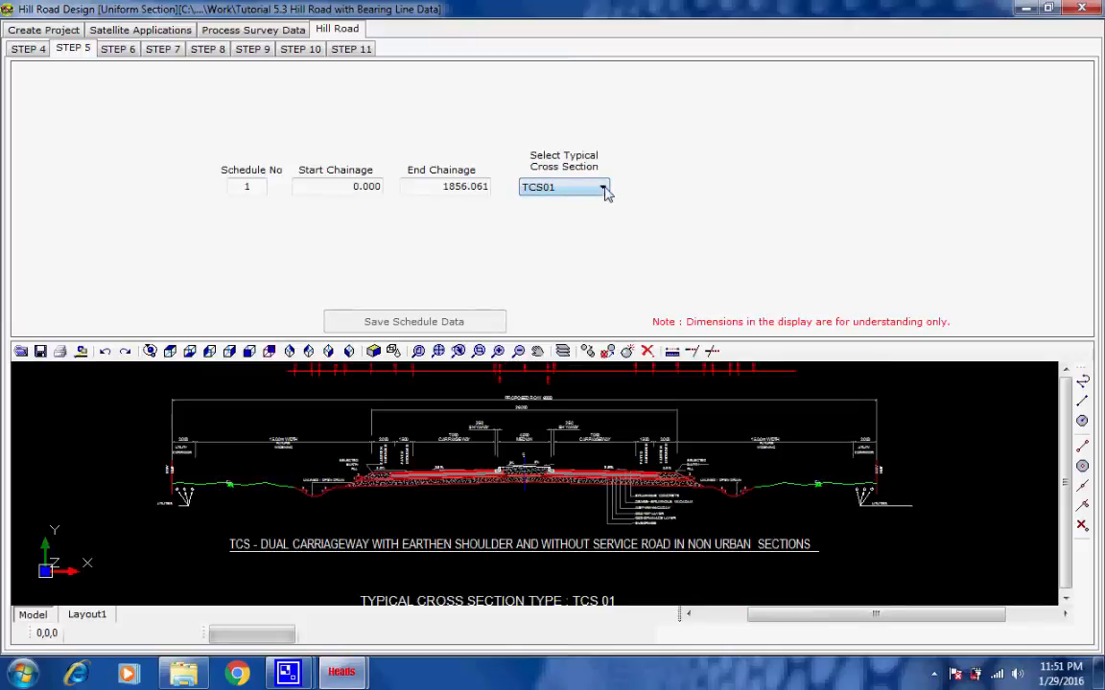
pyautogui.click(604, 189)
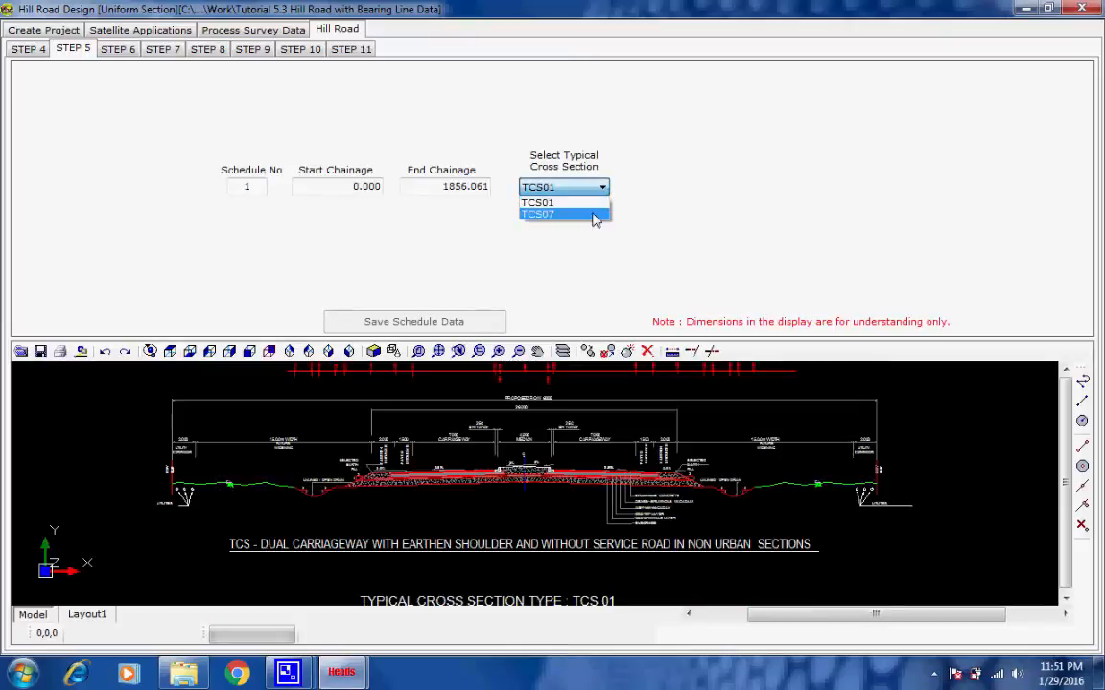
pyautogui.click(587, 216)
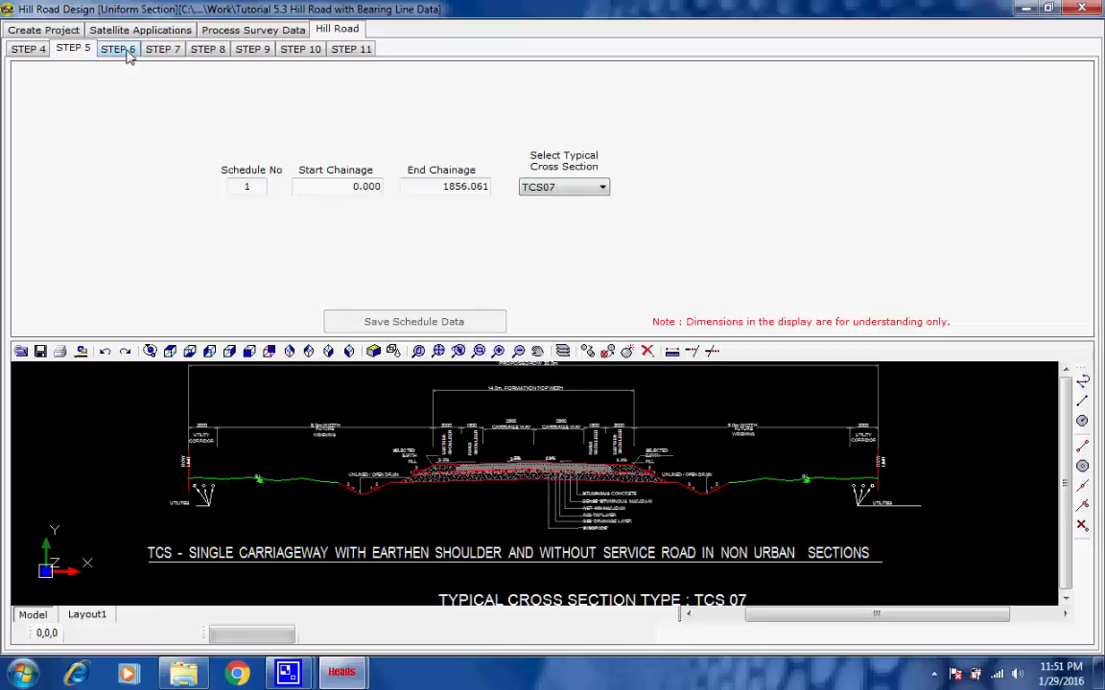
pyautogui.click(357, 186)
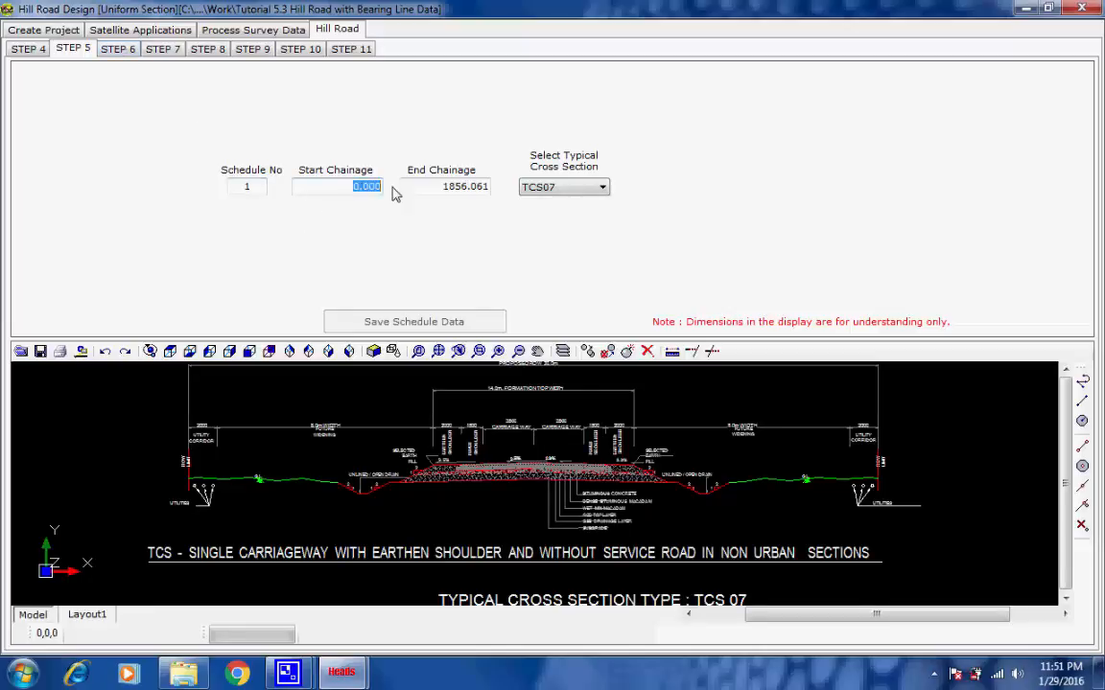
pyautogui.click(431, 191)
pyautogui.click(425, 192)
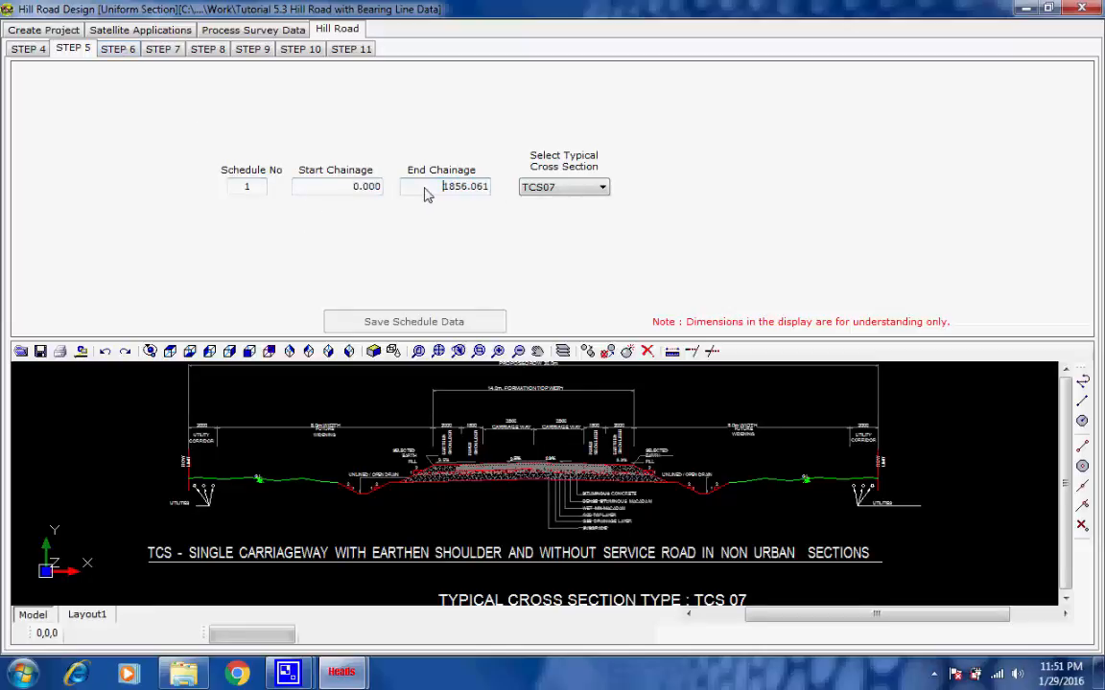
# Create the ground long section as model DESIGN, string E001, and draw it at scale 1 in X and 10 in Y.
pyautogui.click(126, 53)
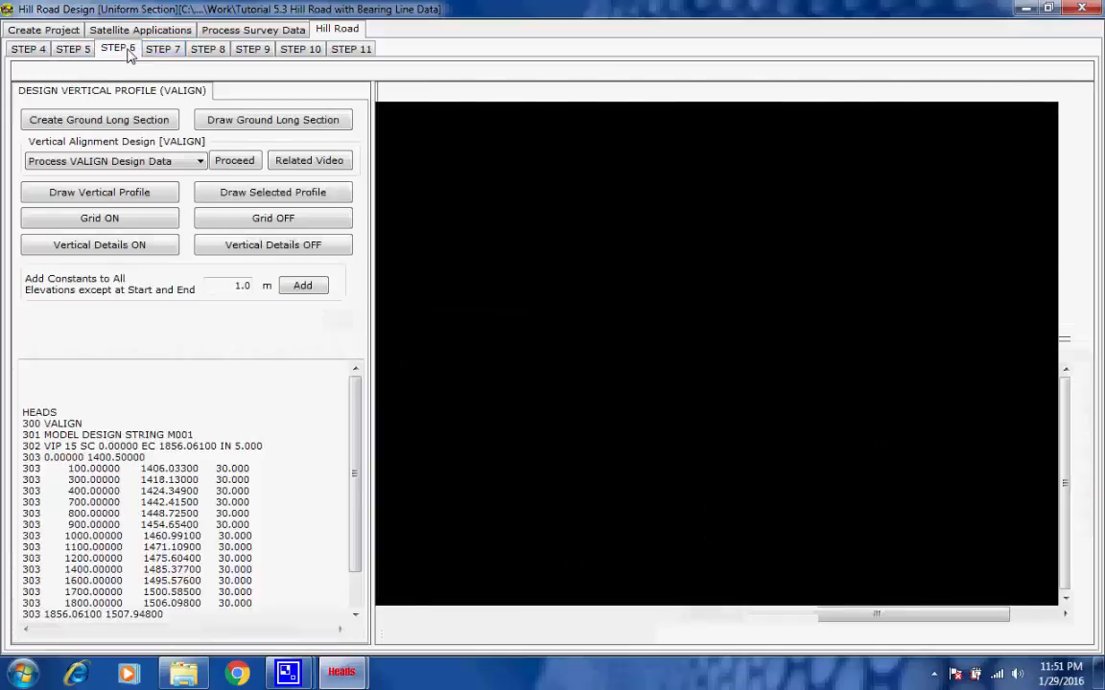
pyautogui.click(115, 126)
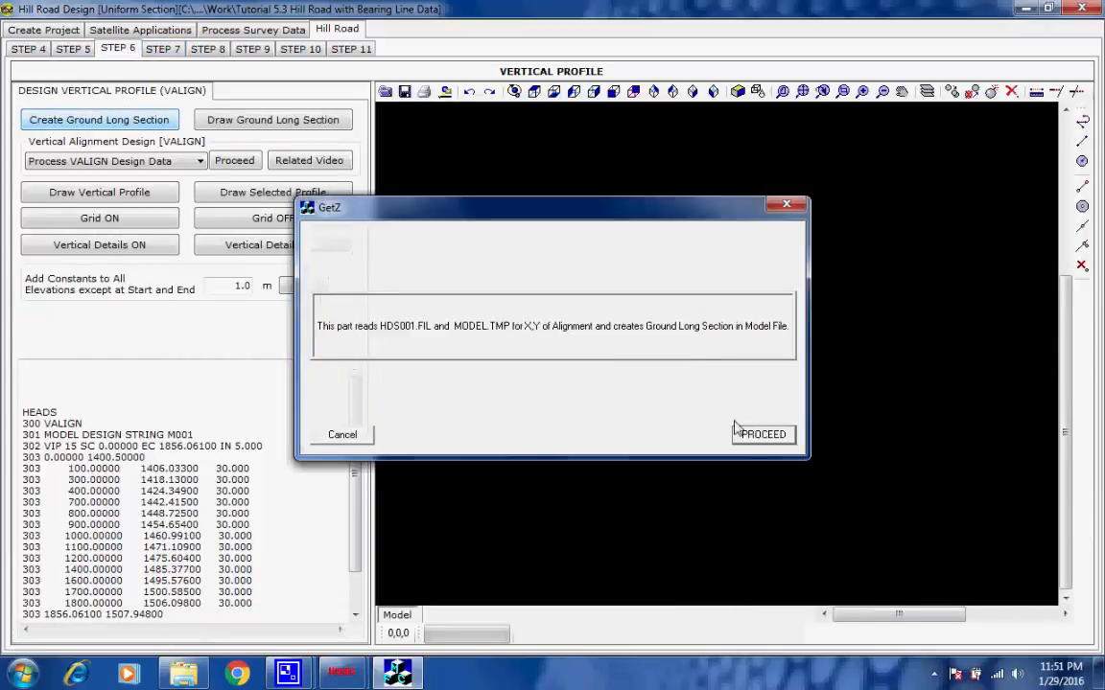
pyautogui.click(748, 436)
pyautogui.click(705, 374)
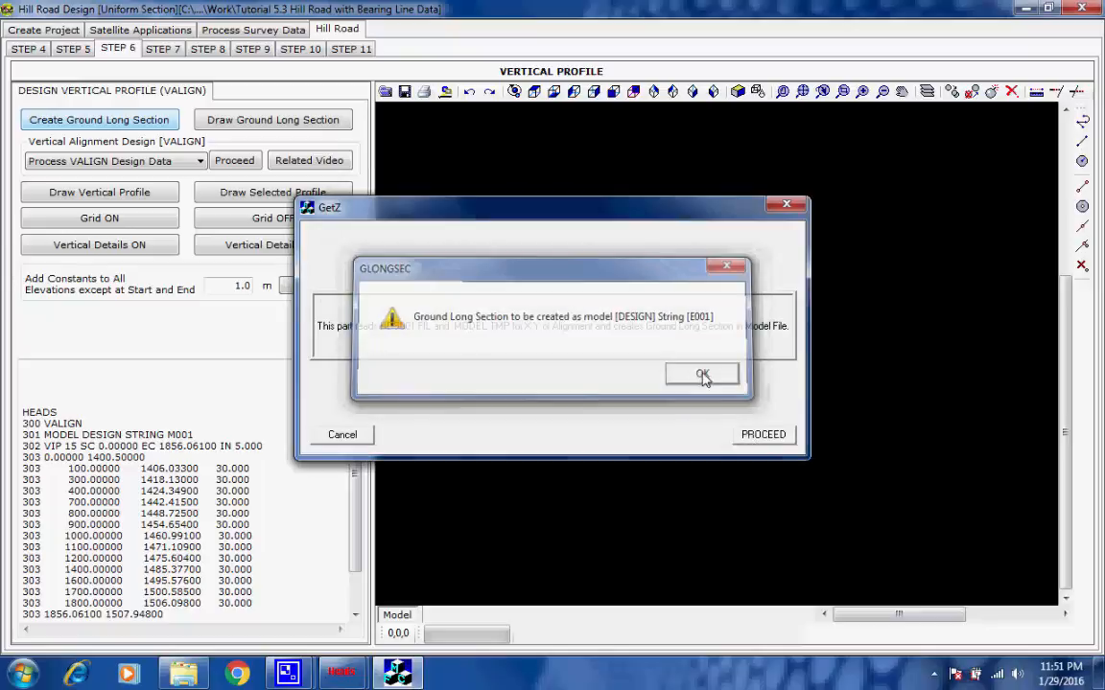
pyautogui.click(698, 375)
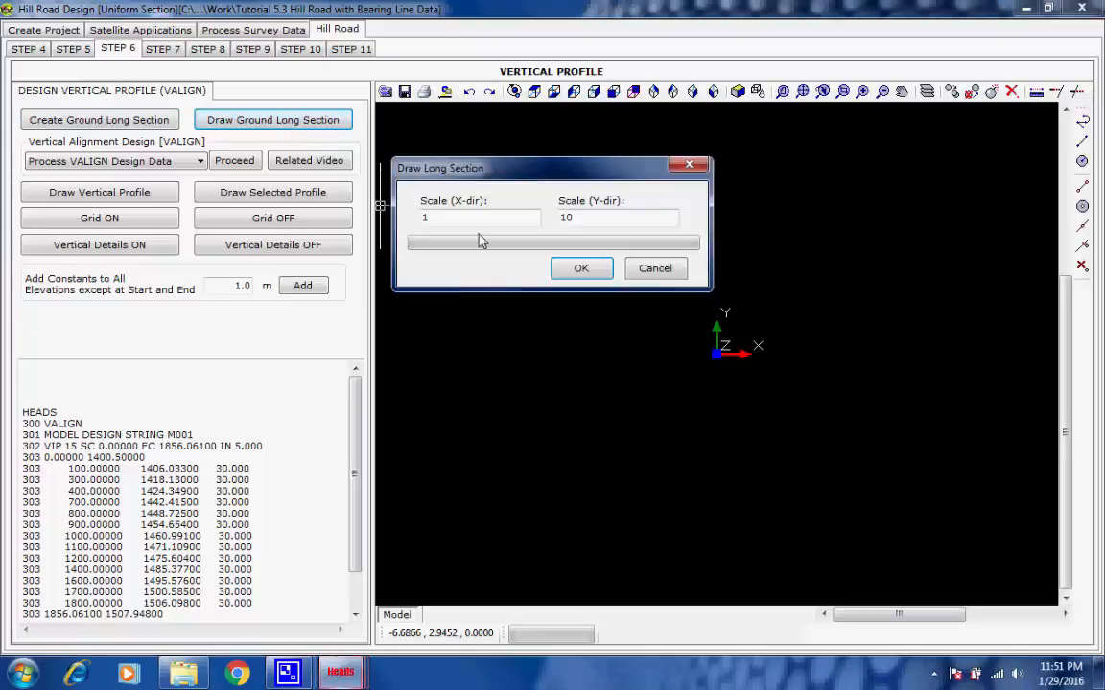
pyautogui.click(581, 270)
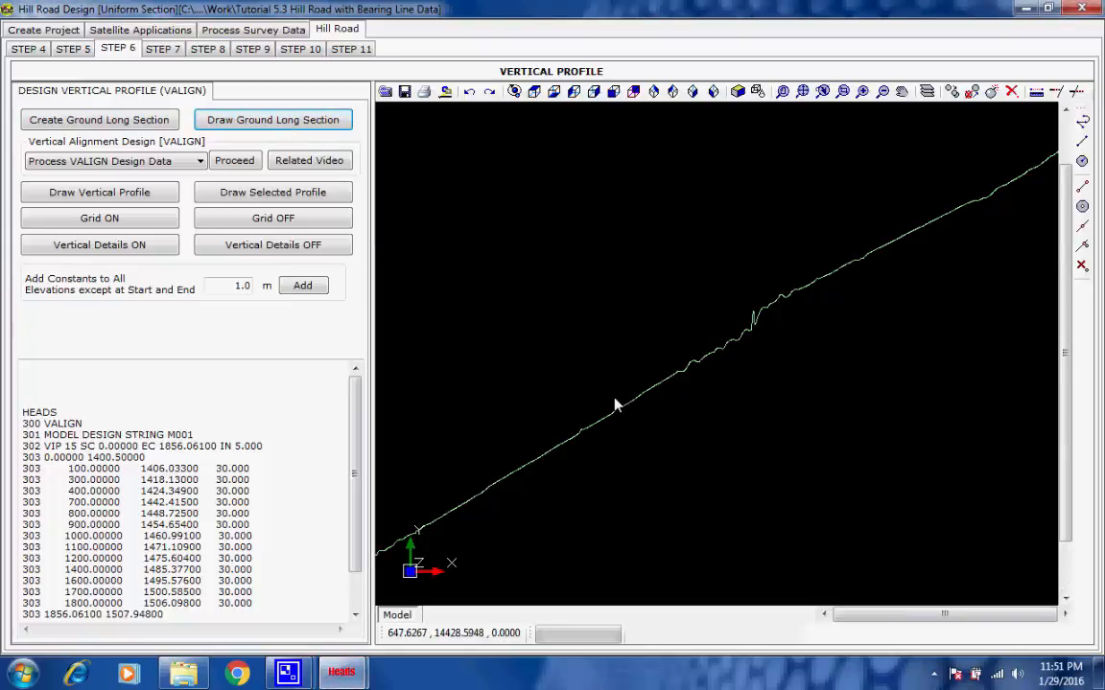
# Process the existing VALIGN design data for the vertical alignment through to completion.
pyautogui.click(201, 163)
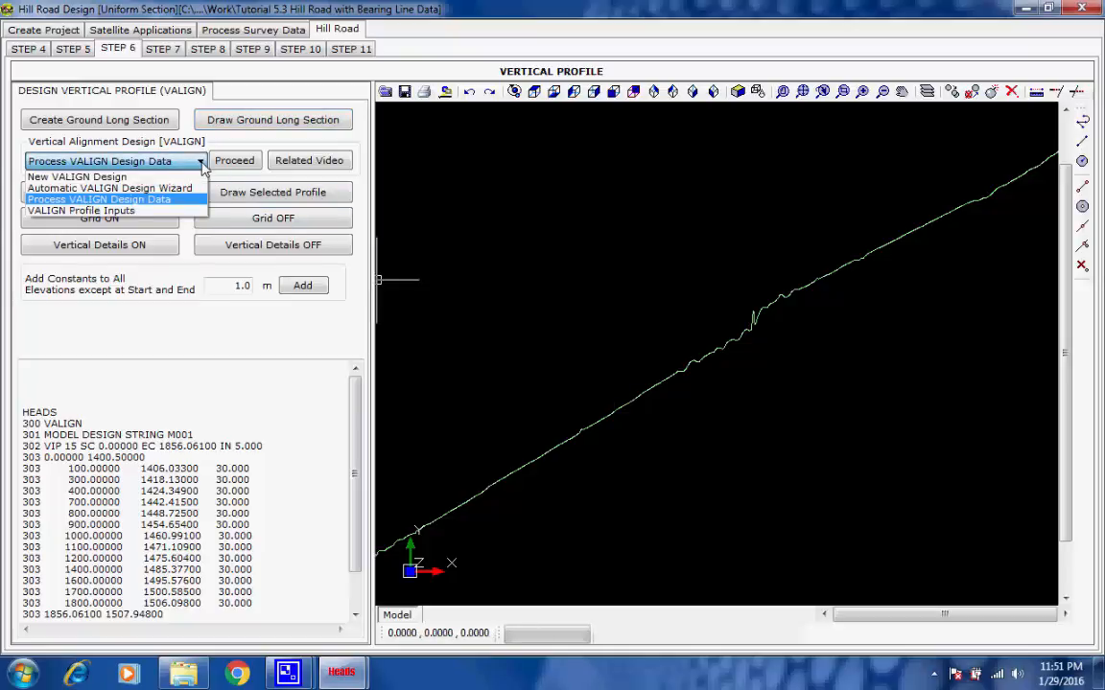
pyautogui.click(202, 168)
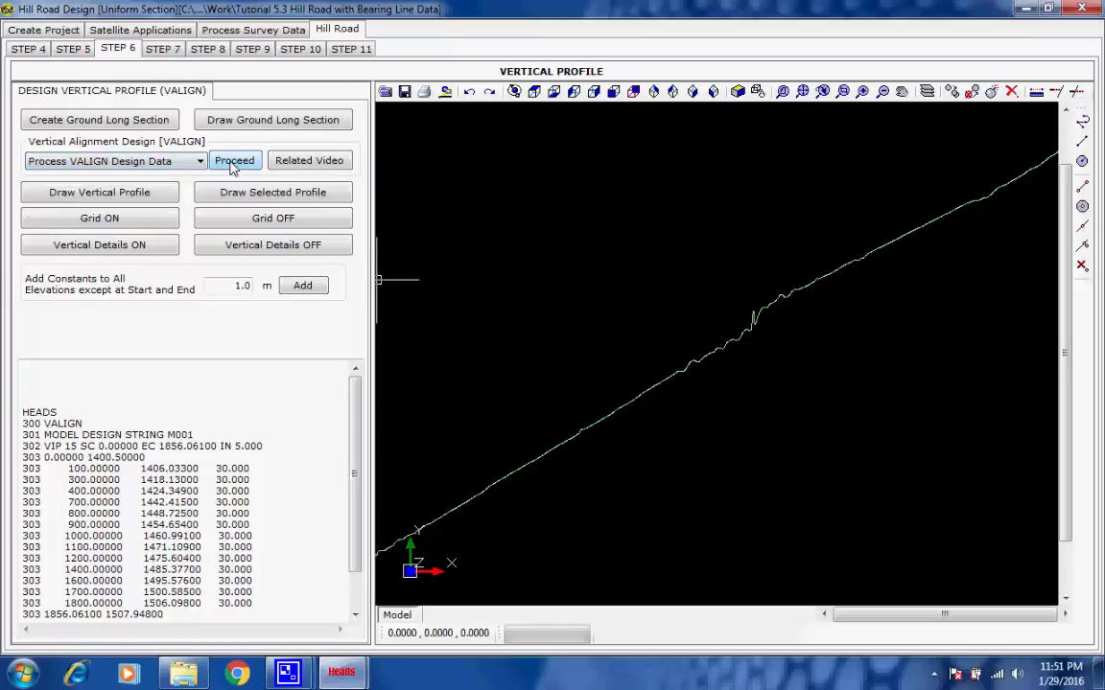
pyautogui.click(233, 161)
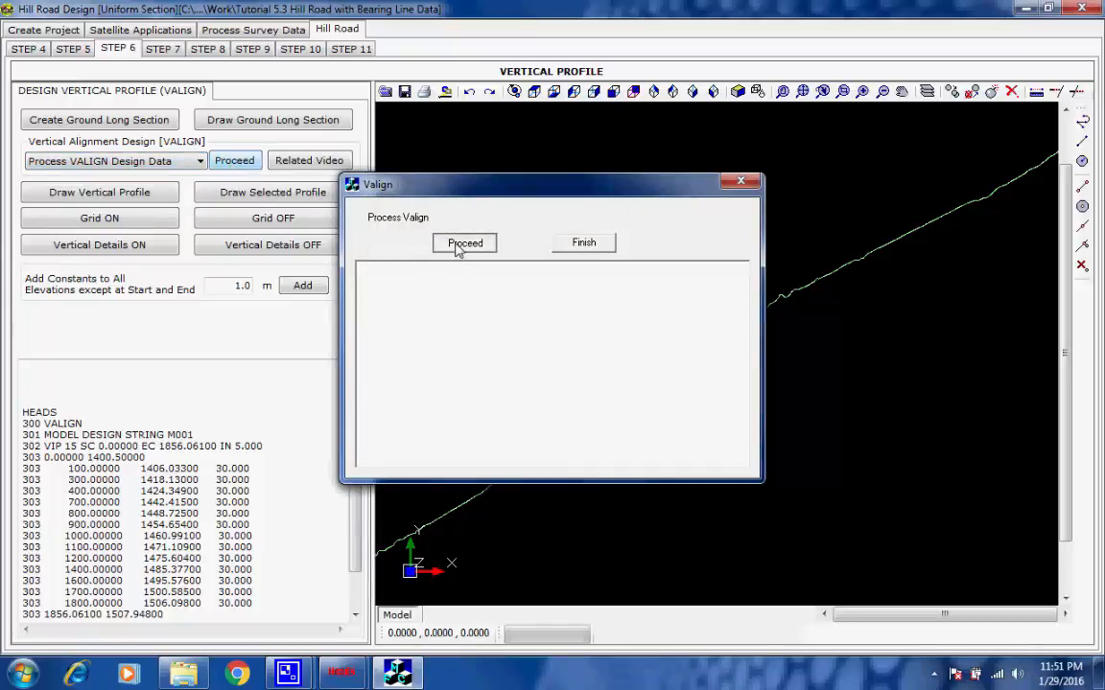
pyautogui.click(460, 244)
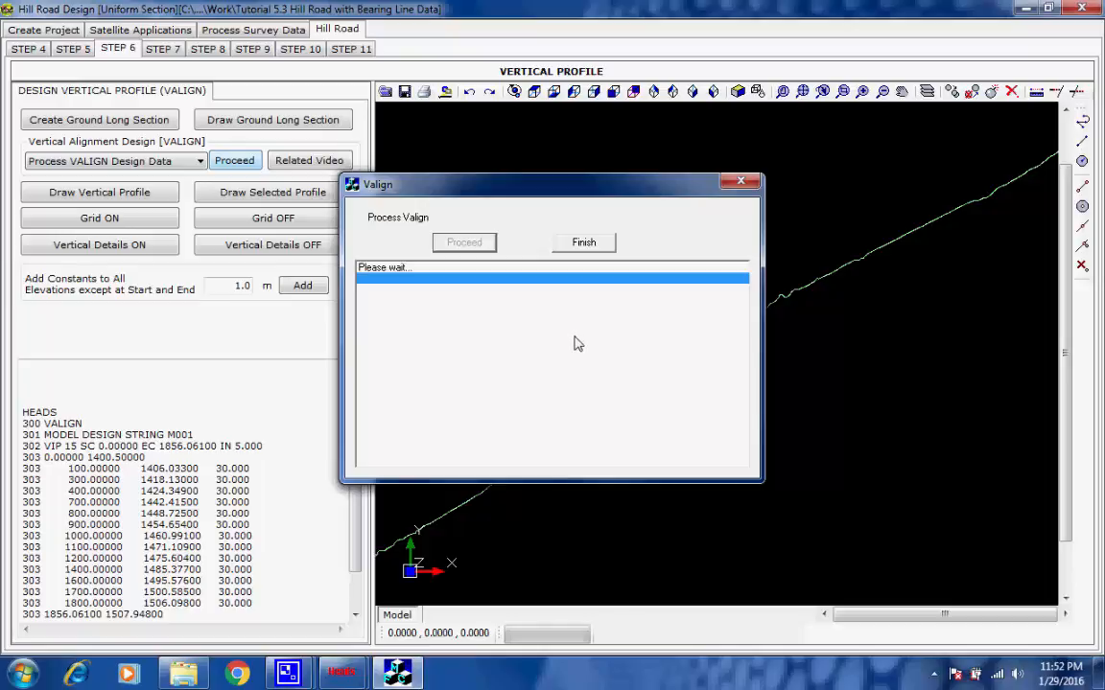
pyautogui.click(303, 674)
pyautogui.click(272, 594)
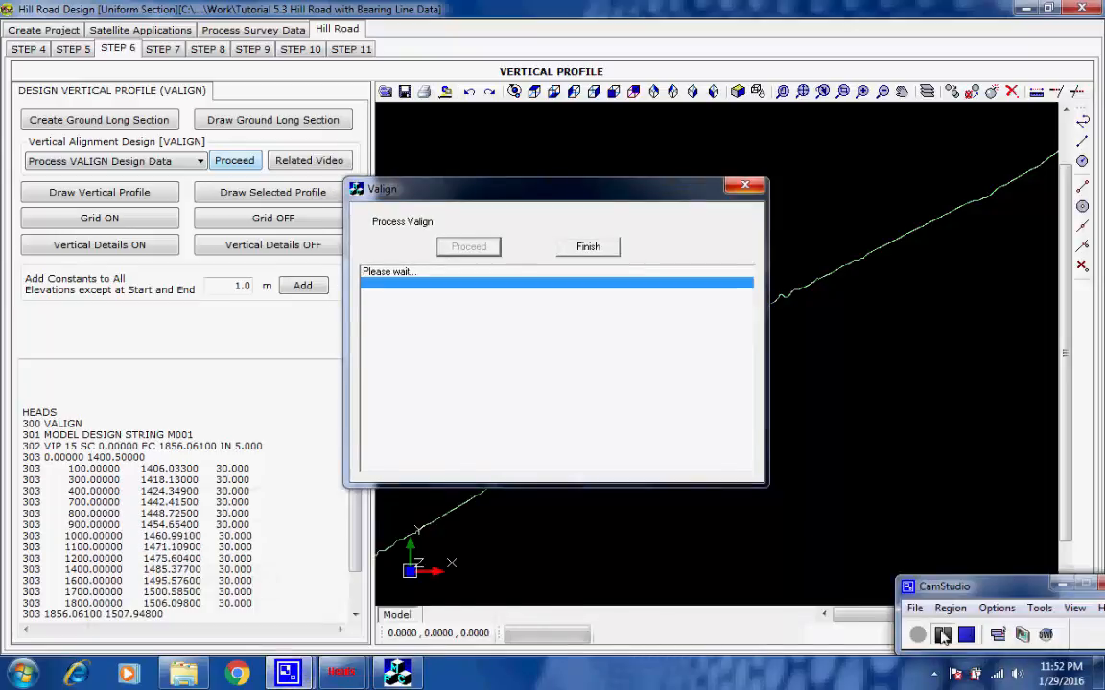
pyautogui.click(683, 373)
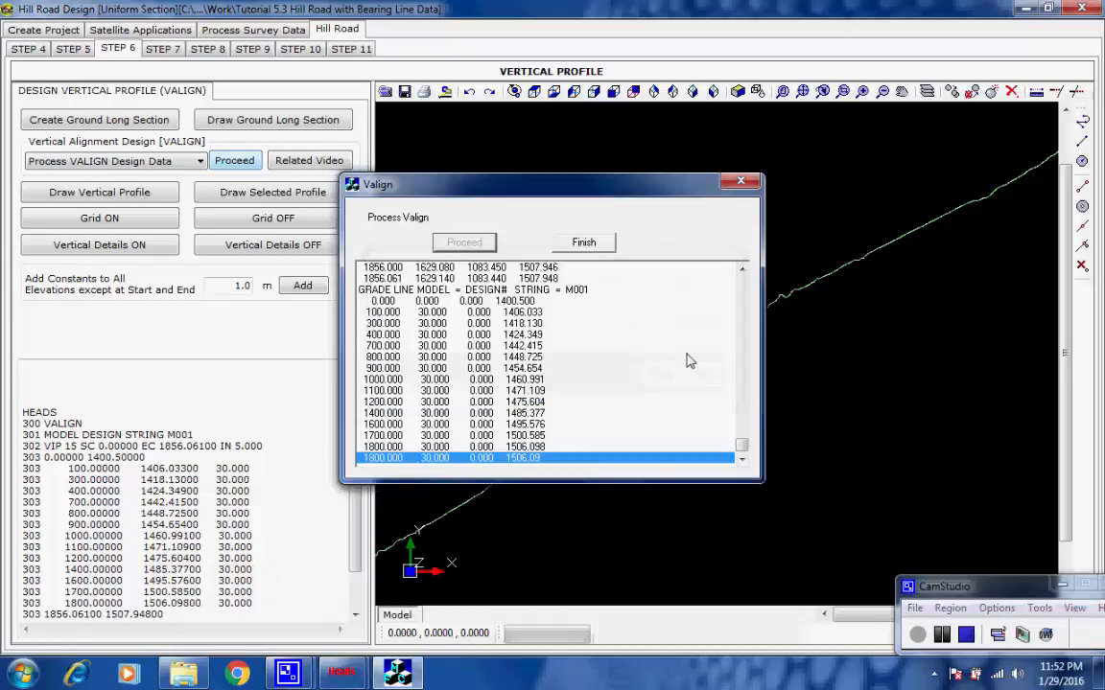
pyautogui.click(571, 242)
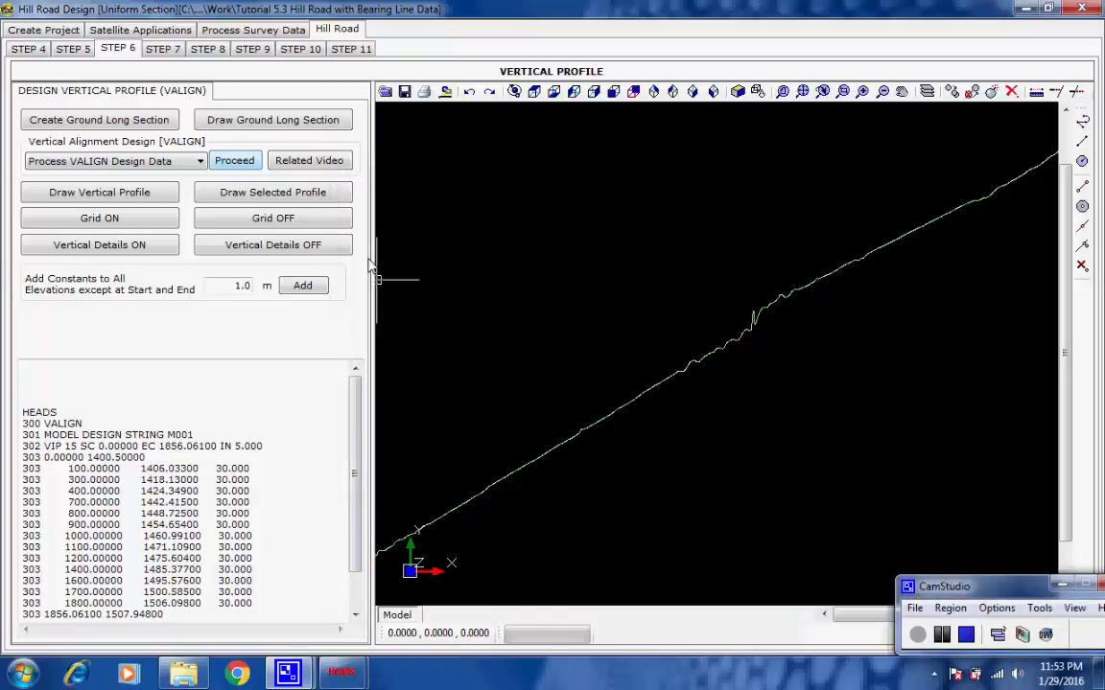
# Draw the vertical profile at X scale 1 and Y scale 10, with a grid at chainage interval 50 and level interval 5.
pyautogui.click(159, 193)
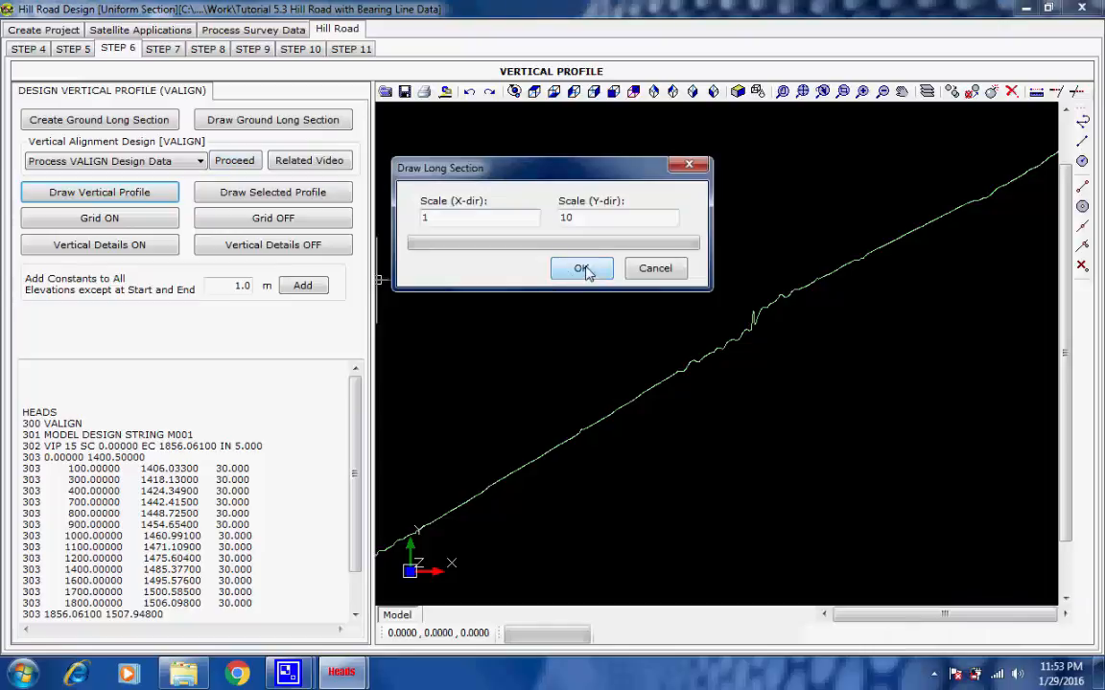
pyautogui.click(582, 269)
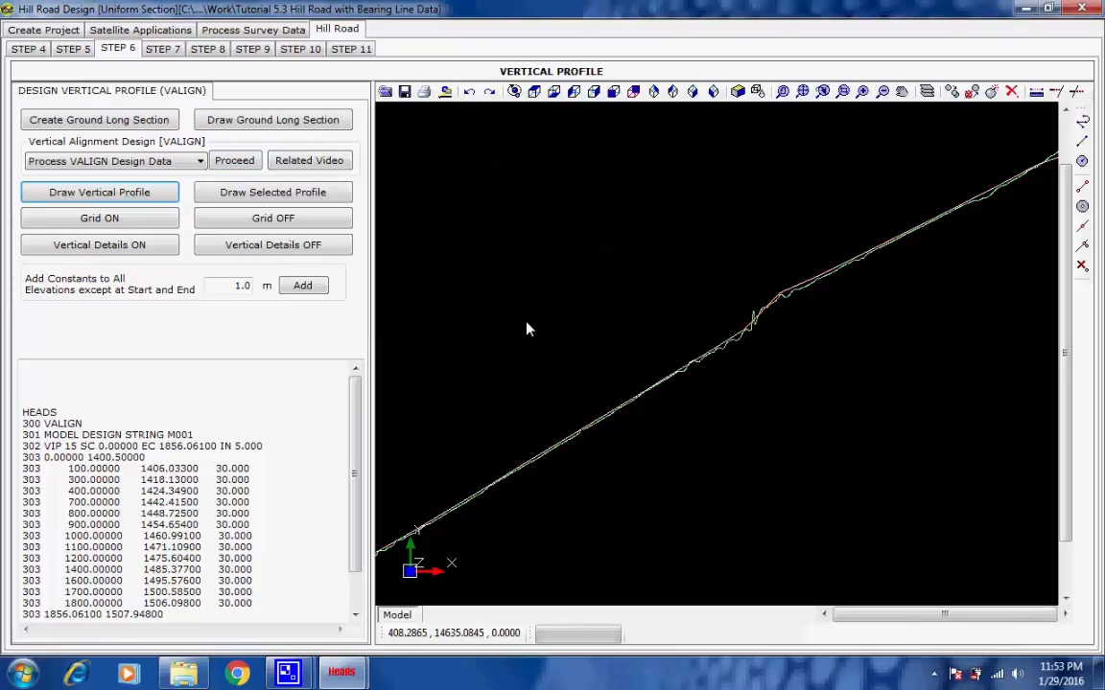
pyautogui.click(129, 220)
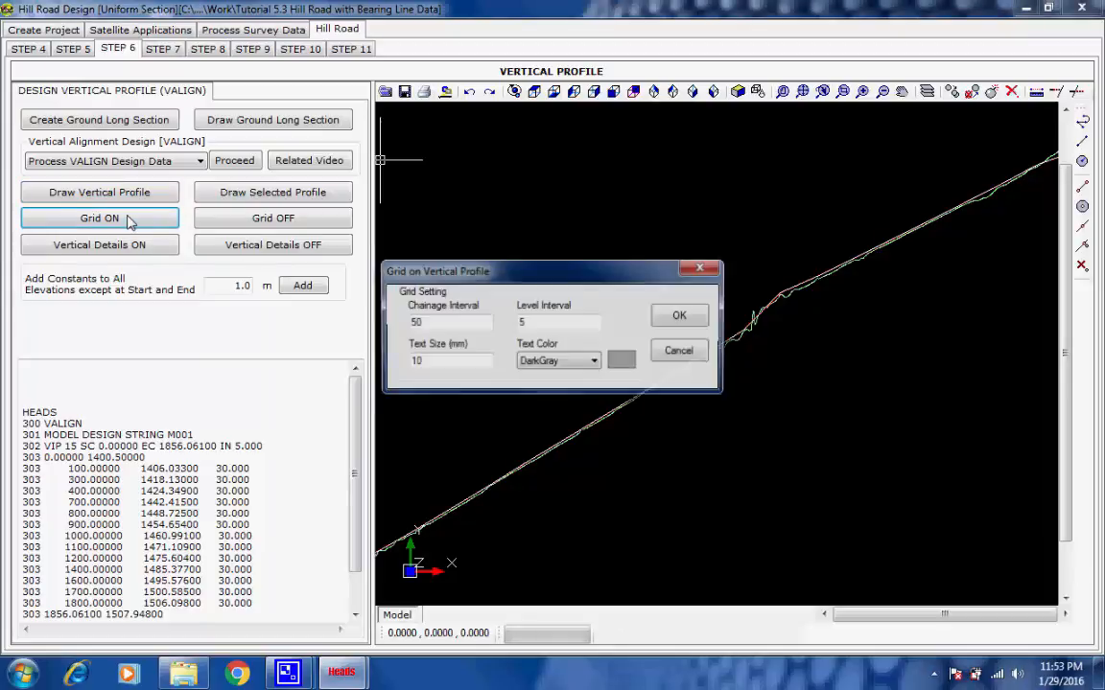
pyautogui.click(679, 317)
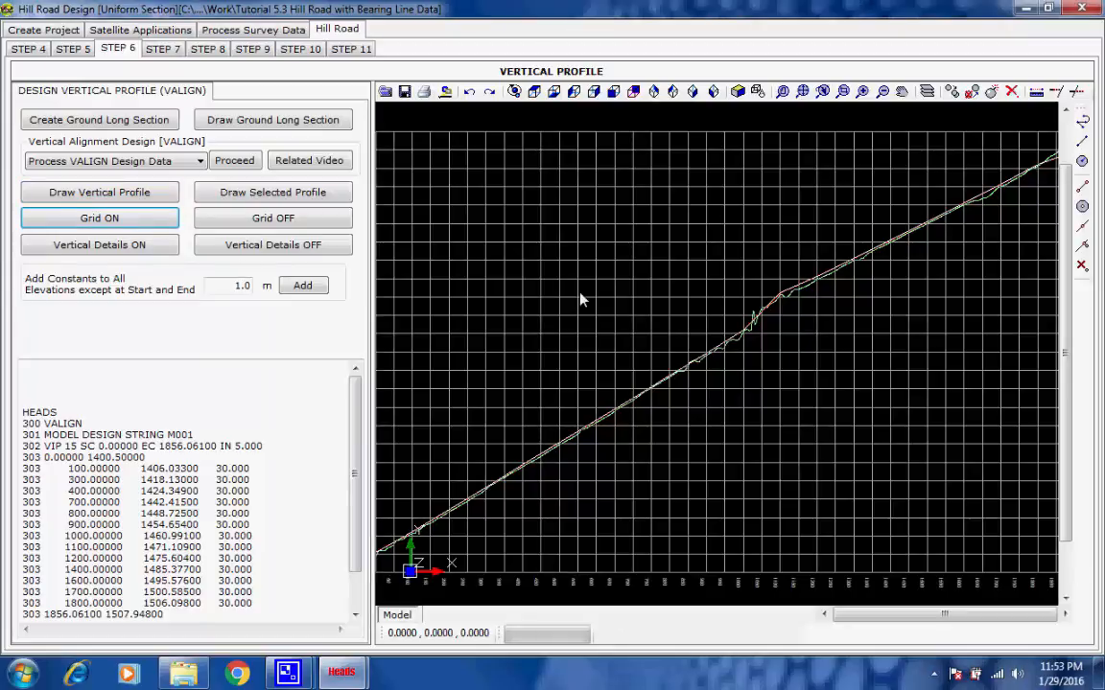
# Turn on the vertical details for string M001 at text size 1 mm and inspect the VIP data along the profile.
pyautogui.click(153, 247)
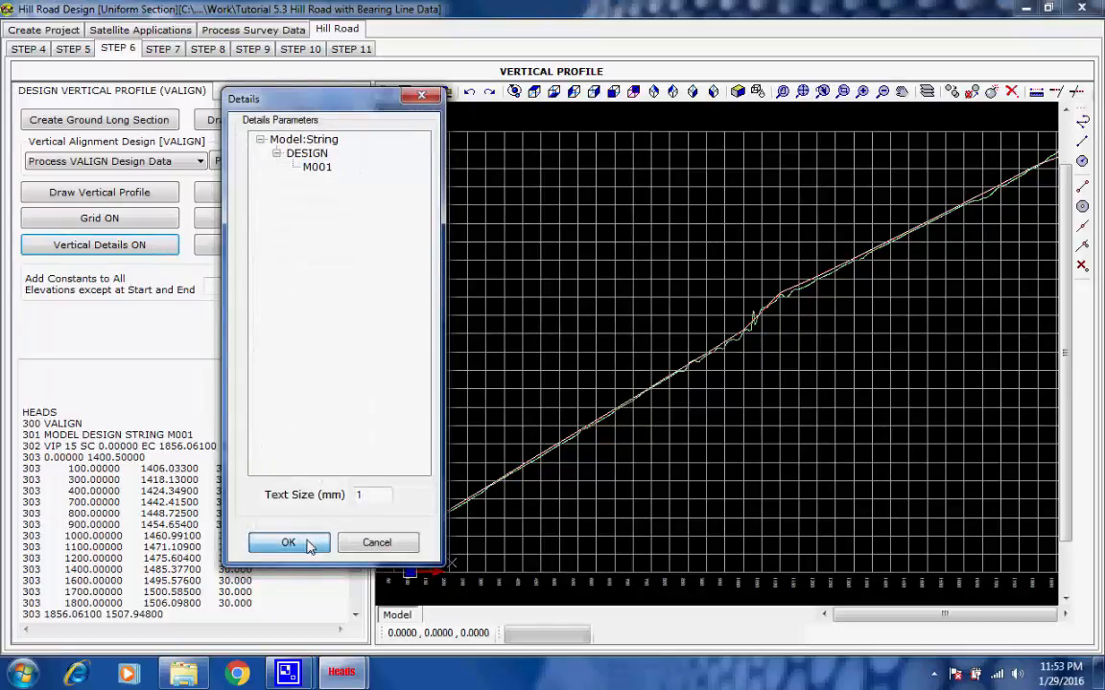
pyautogui.click(288, 543)
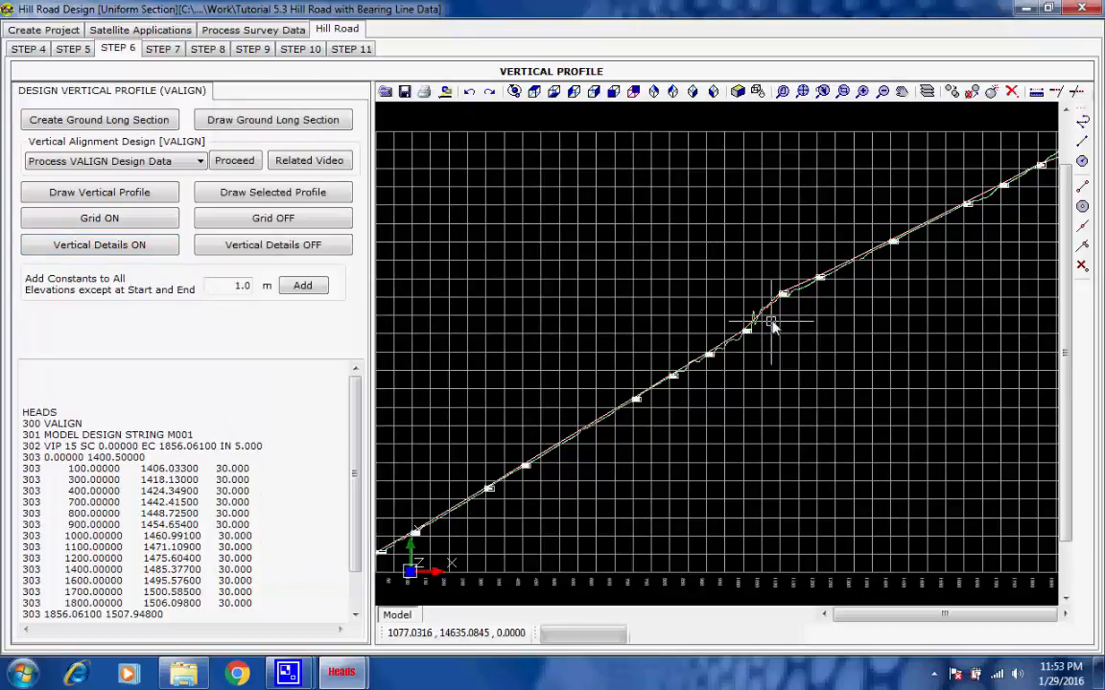
pyautogui.scroll(3, 775, 333)
pyautogui.scroll(6, 666, 379)
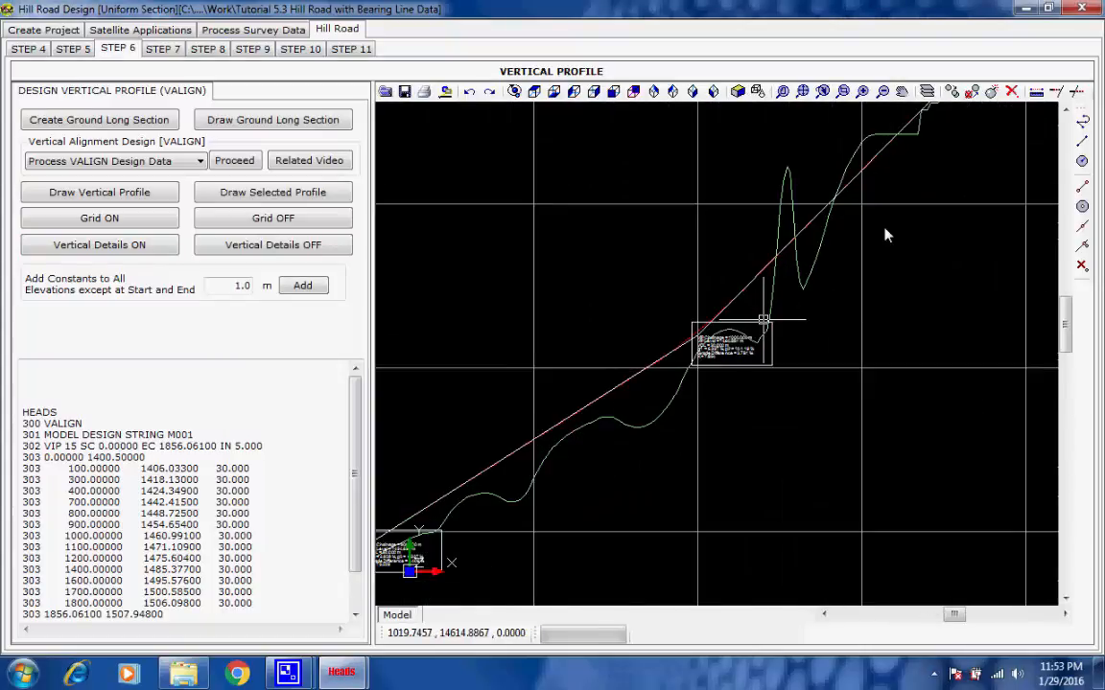
pyautogui.scroll(1, 883, 228)
pyautogui.moveTo(892, 217); pyautogui.dragTo(730, 398, button='middle')
pyautogui.moveTo(856, 266); pyautogui.dragTo(738, 388, button='middle')
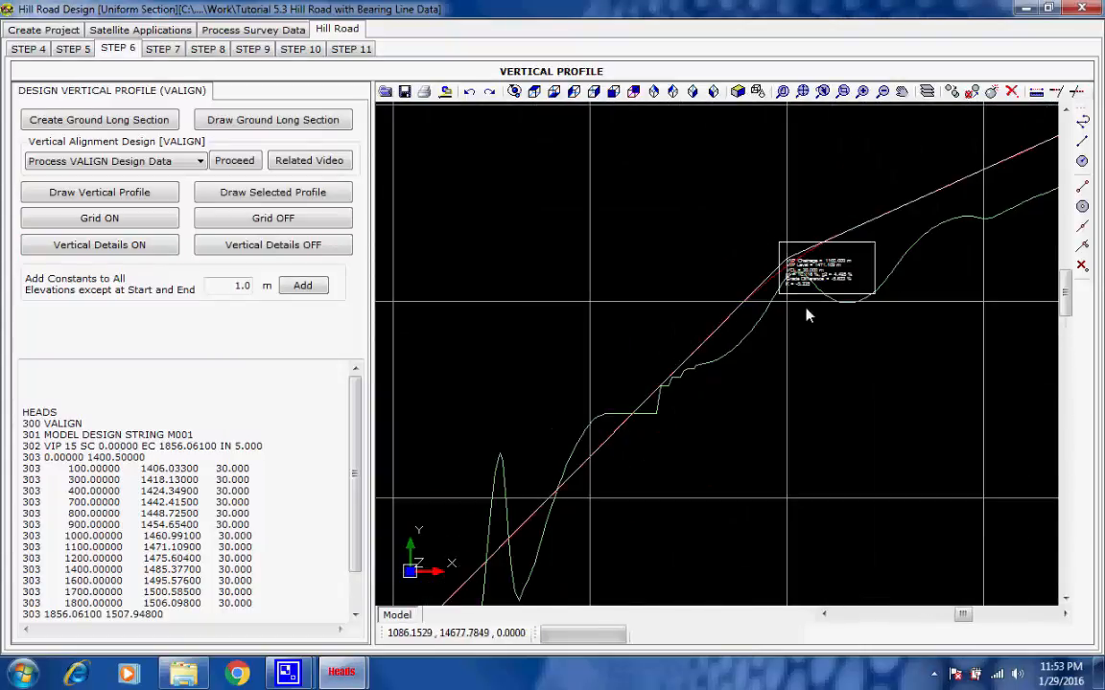
pyautogui.scroll(3, 822, 278)
pyautogui.scroll(3, 850, 328)
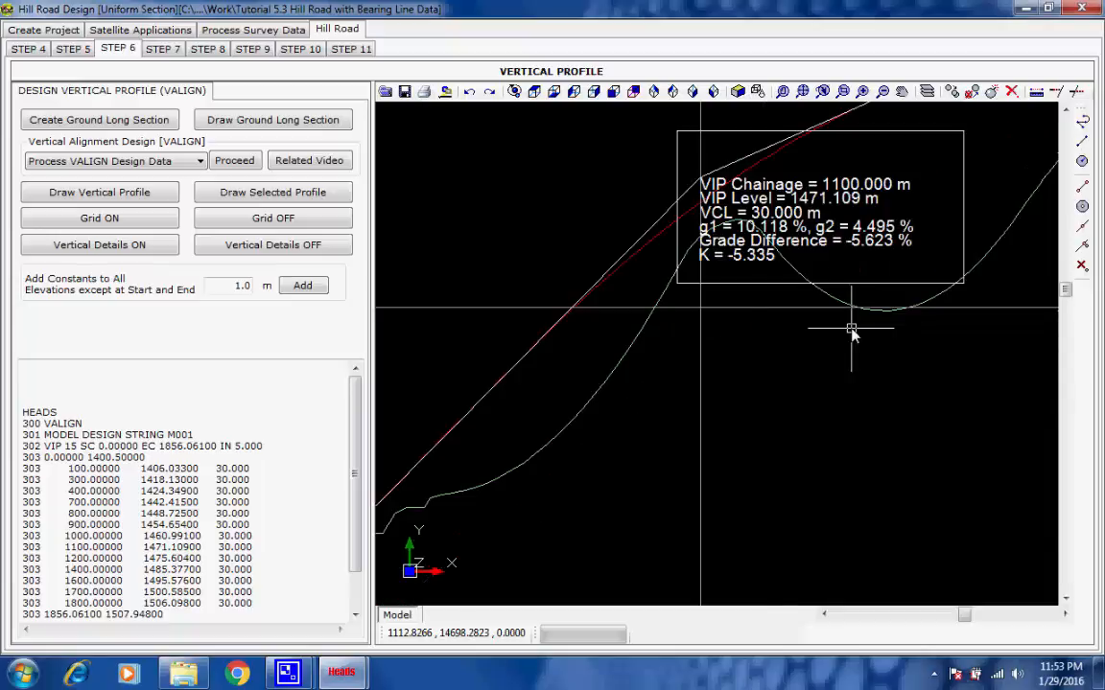
pyautogui.scroll(-9, 851, 331)
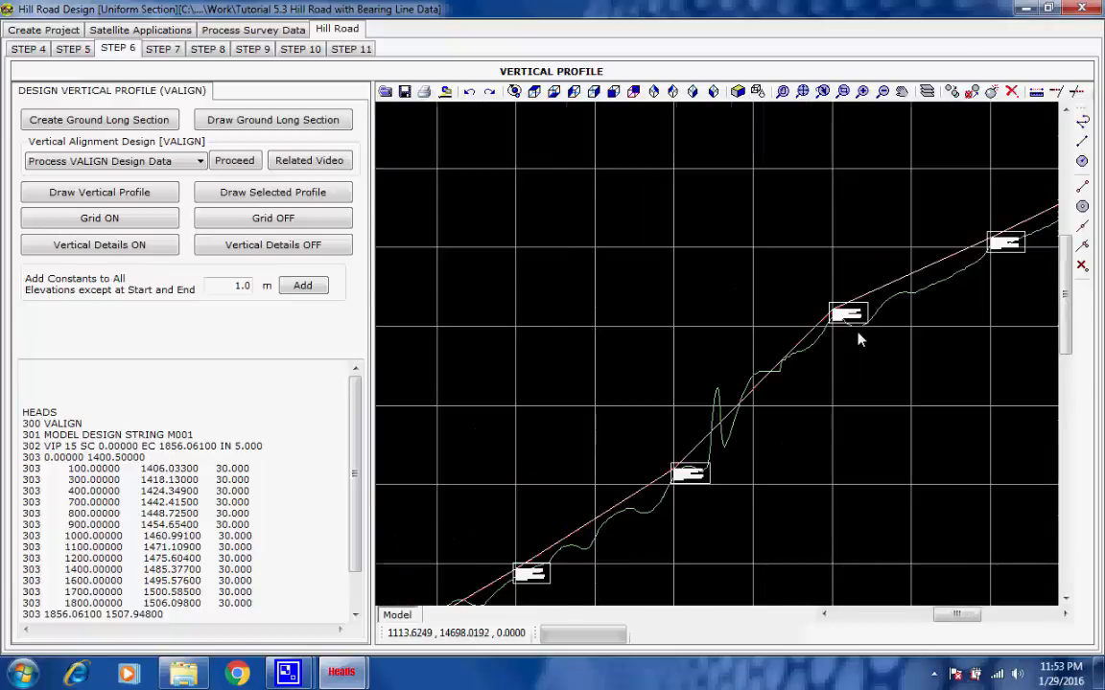
pyautogui.scroll(-6, 861, 335)
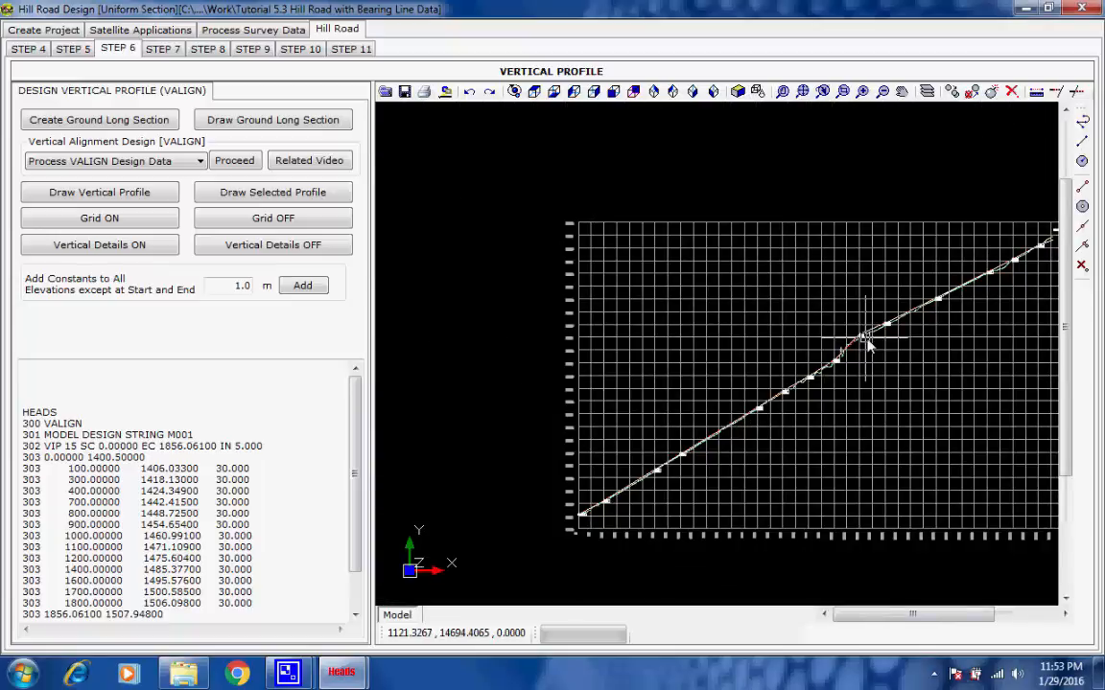
# Fit the whole vertical profile drawing in the view and examine the VIP positions along it.
pyautogui.moveTo(867, 347); pyautogui.dragTo(798, 316, button='middle')
pyautogui.scroll(2, 747, 337)
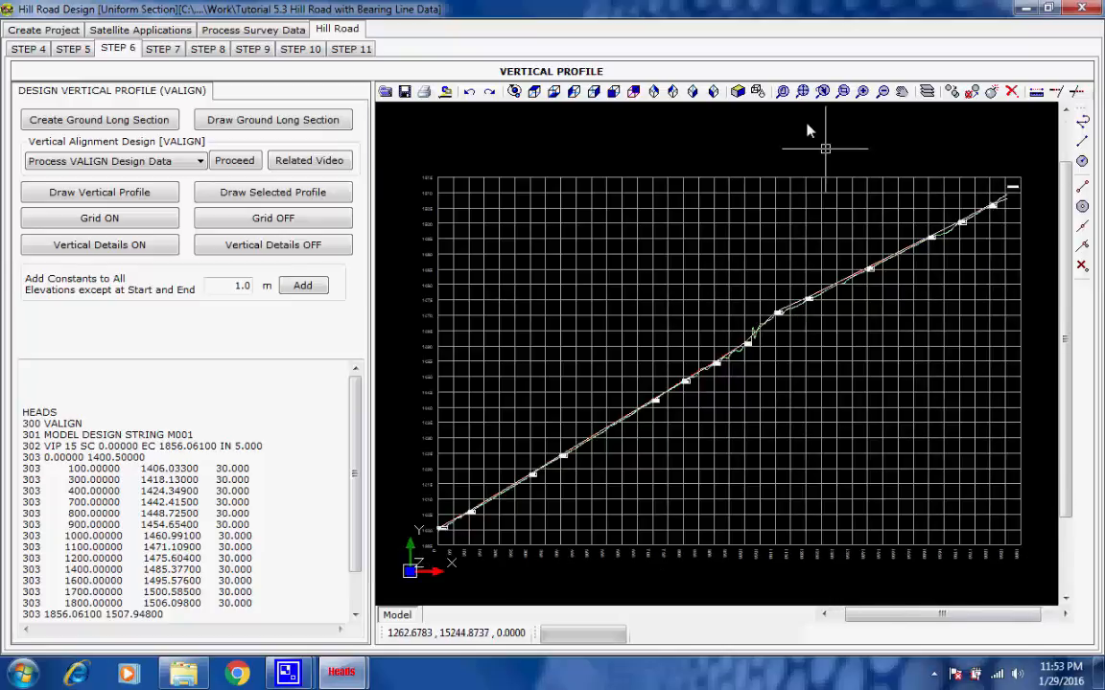
pyautogui.click(803, 93)
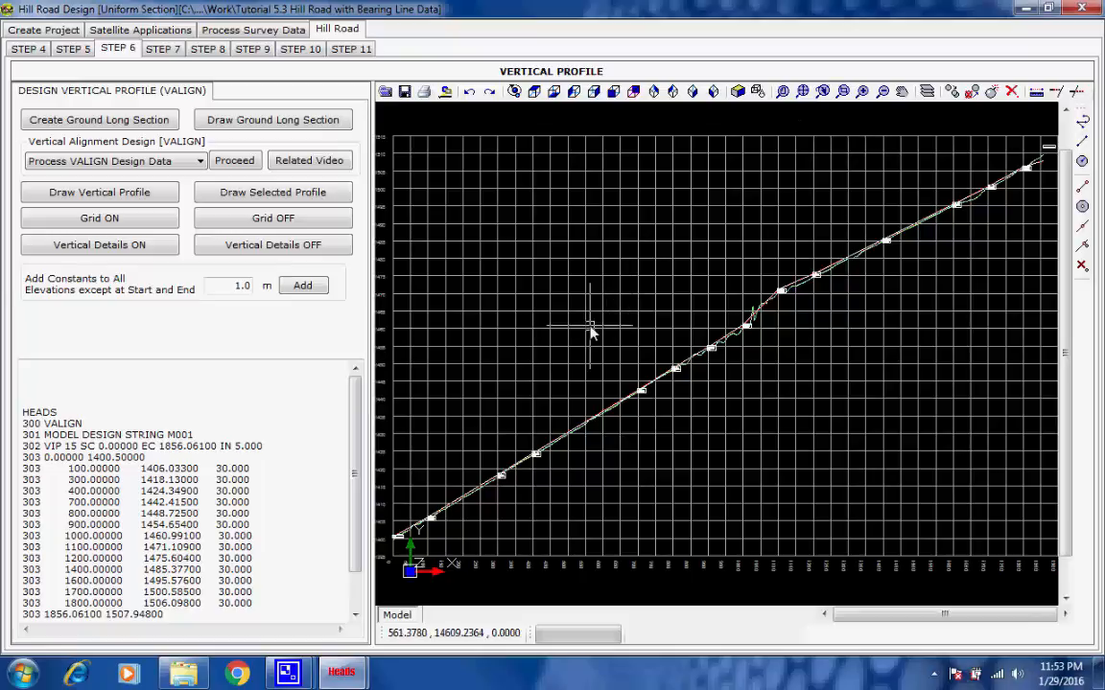
# Open the cross section definition for schedule 1 and apply the main carriageway's extra widening at Inside Only.
pyautogui.click(162, 48)
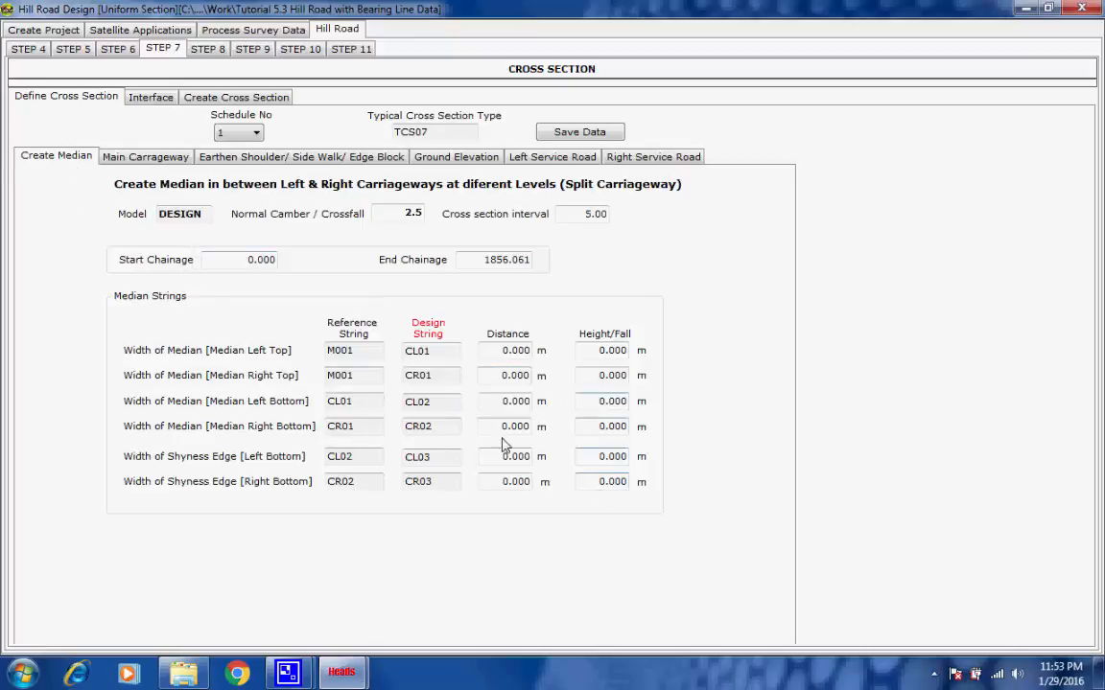
pyautogui.click(146, 153)
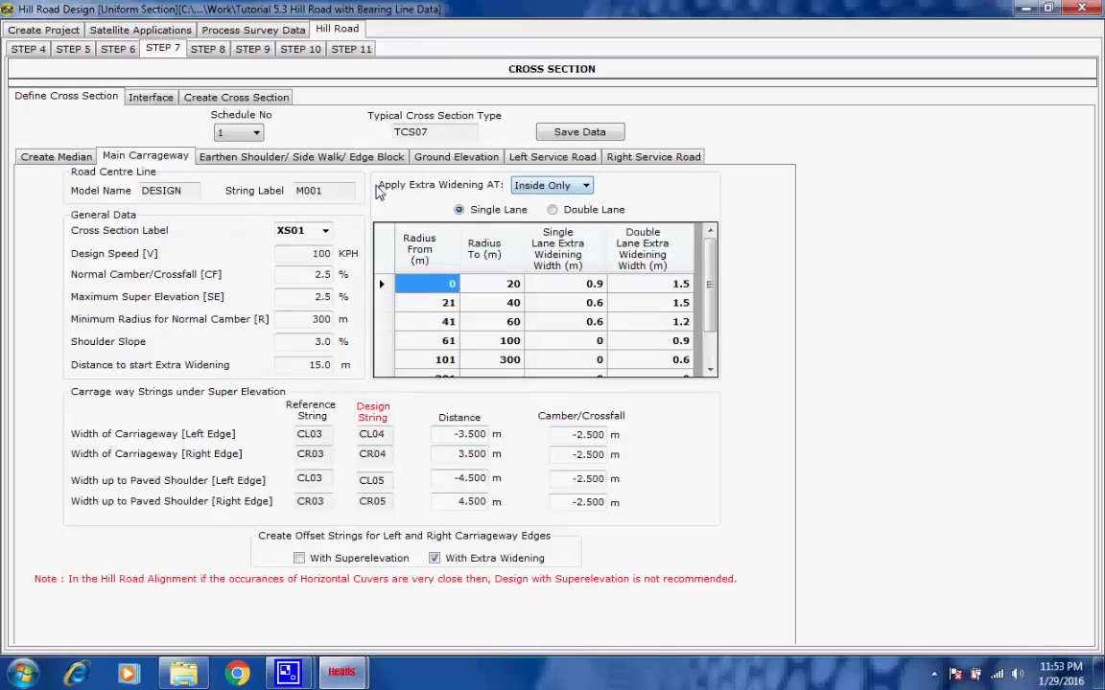
pyautogui.click(587, 186)
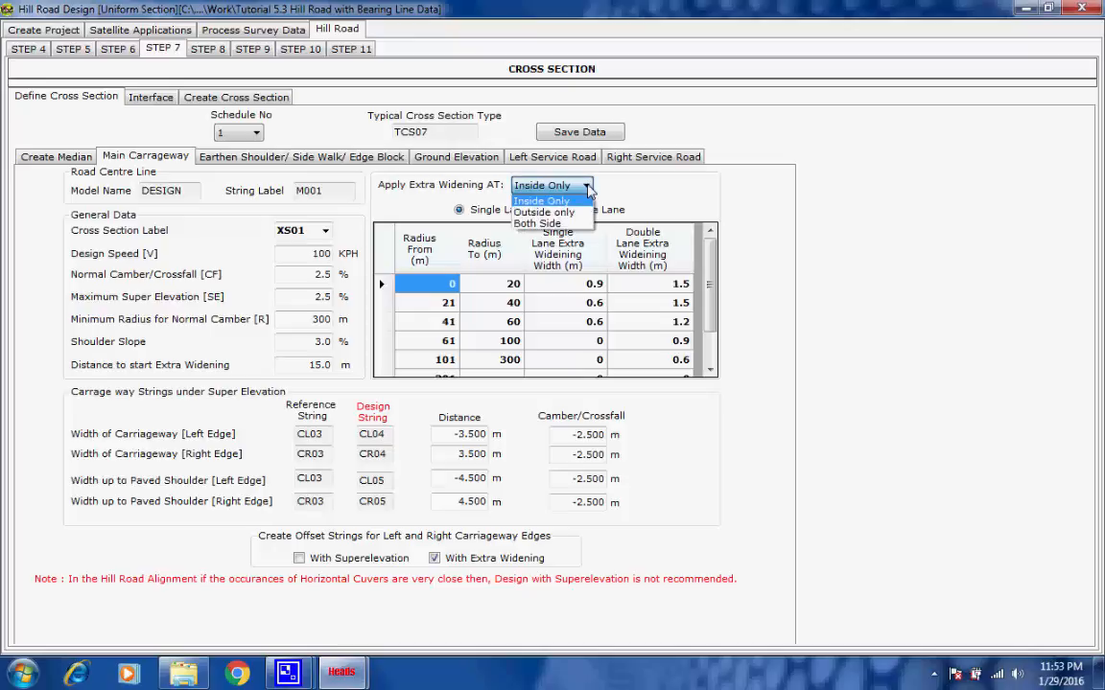
pyautogui.click(573, 201)
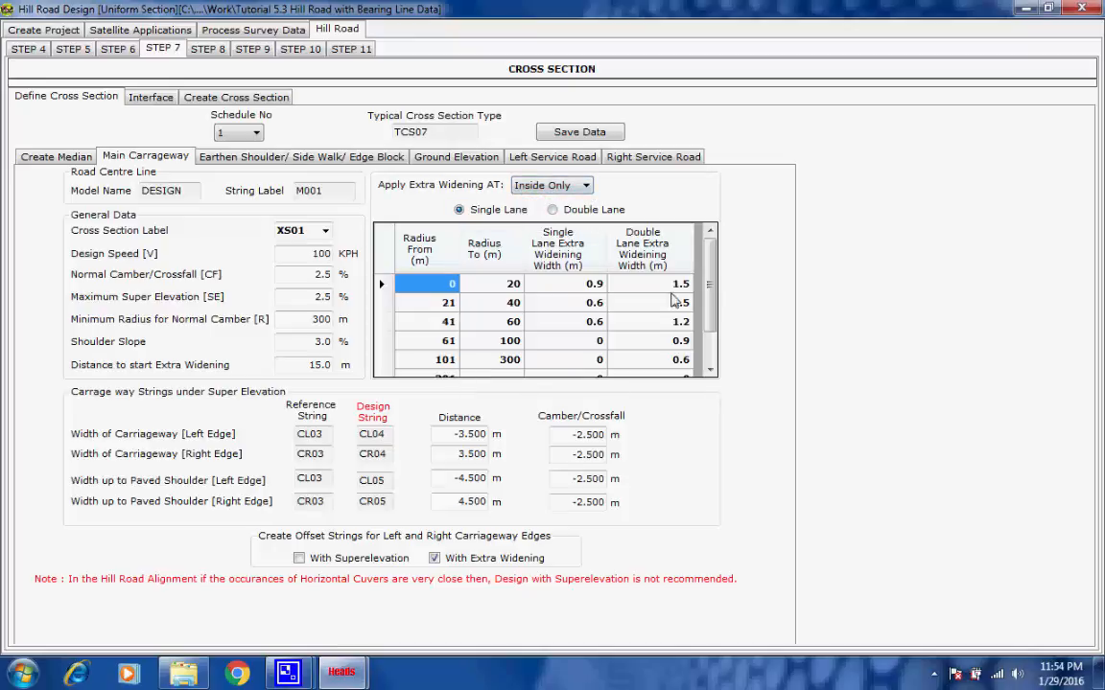
# Review the cross section's shoulder, ground elevation, service road and main carriageway settings, and the interface data for cut and fill slopes.
pyautogui.click(247, 161)
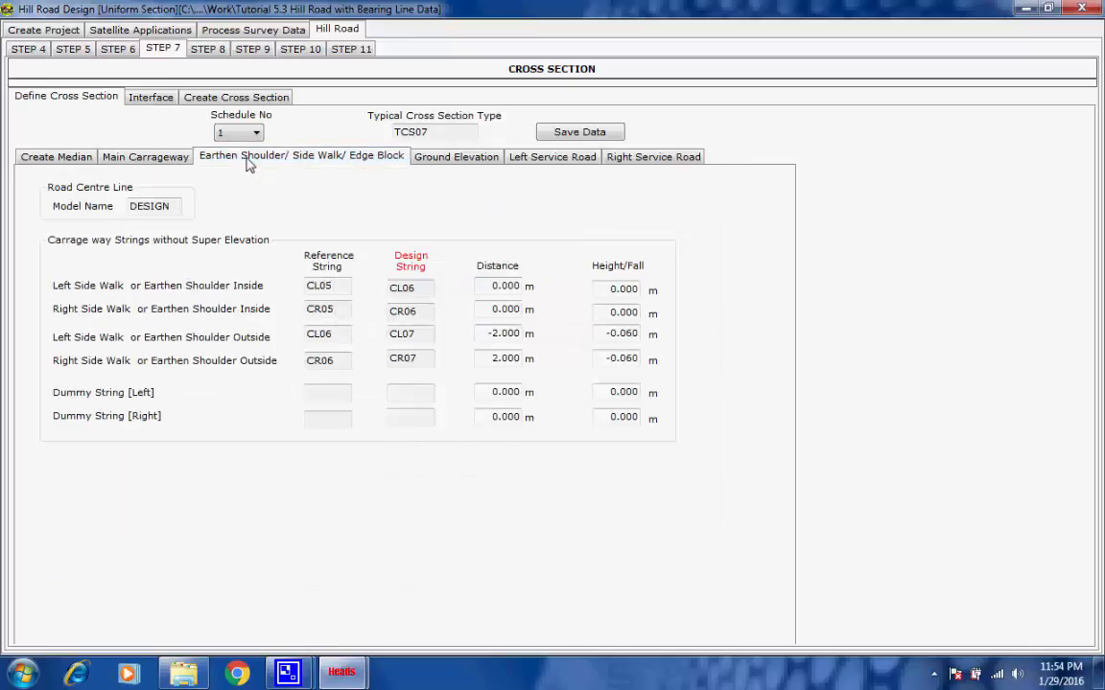
pyautogui.click(428, 161)
pyautogui.click(532, 159)
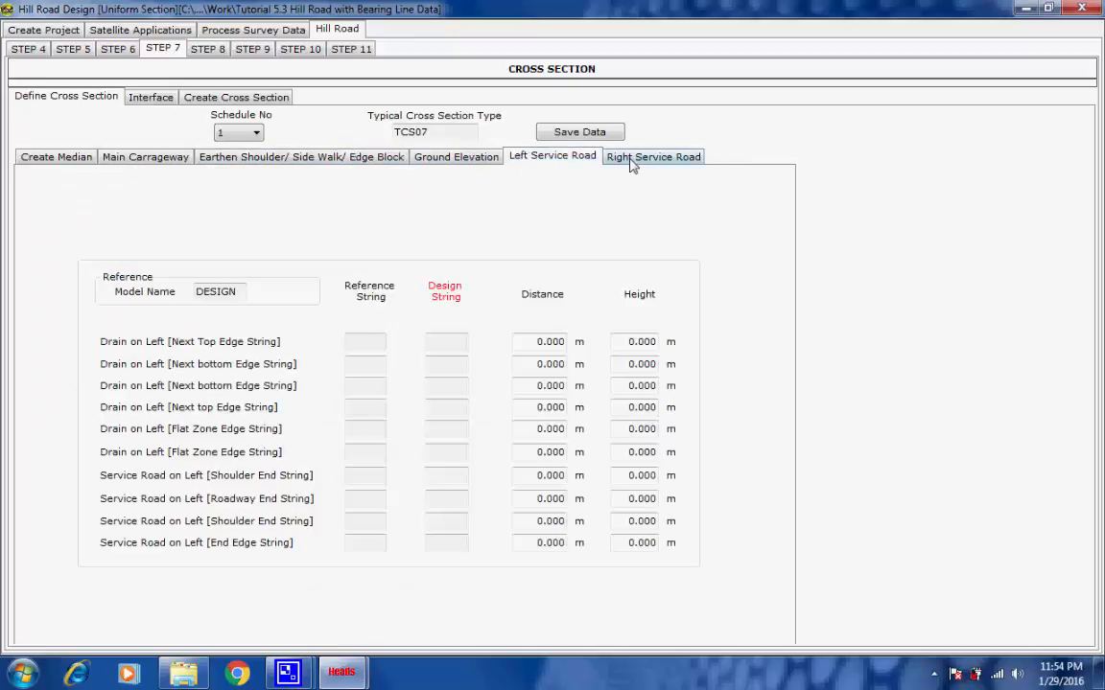
pyautogui.click(632, 161)
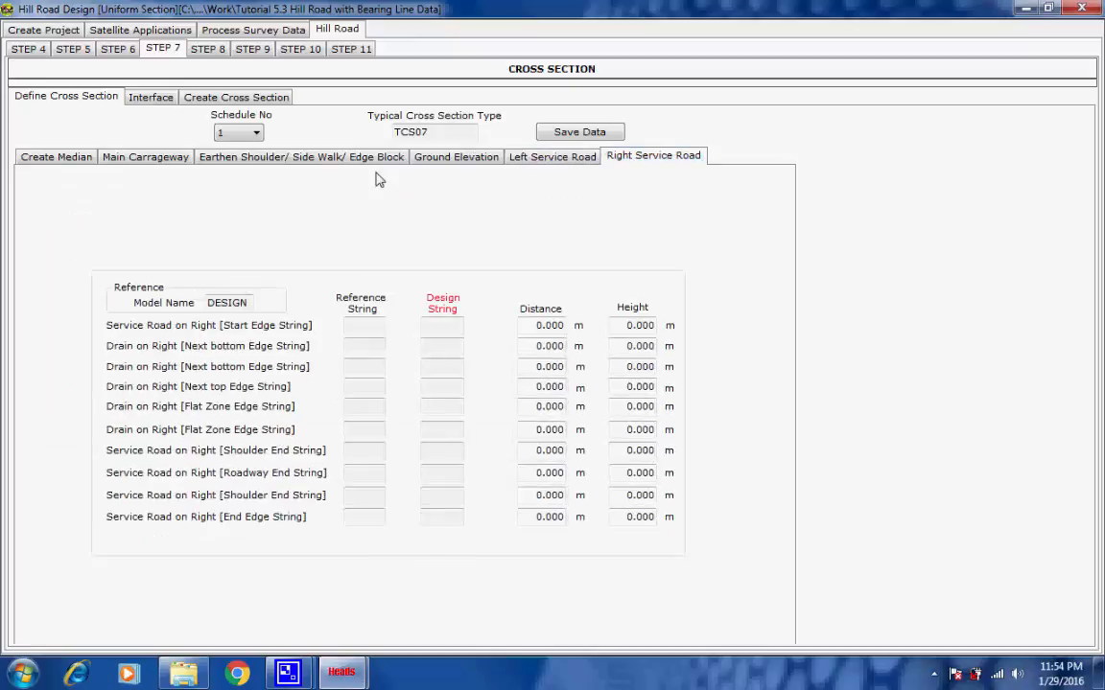
pyautogui.click(148, 162)
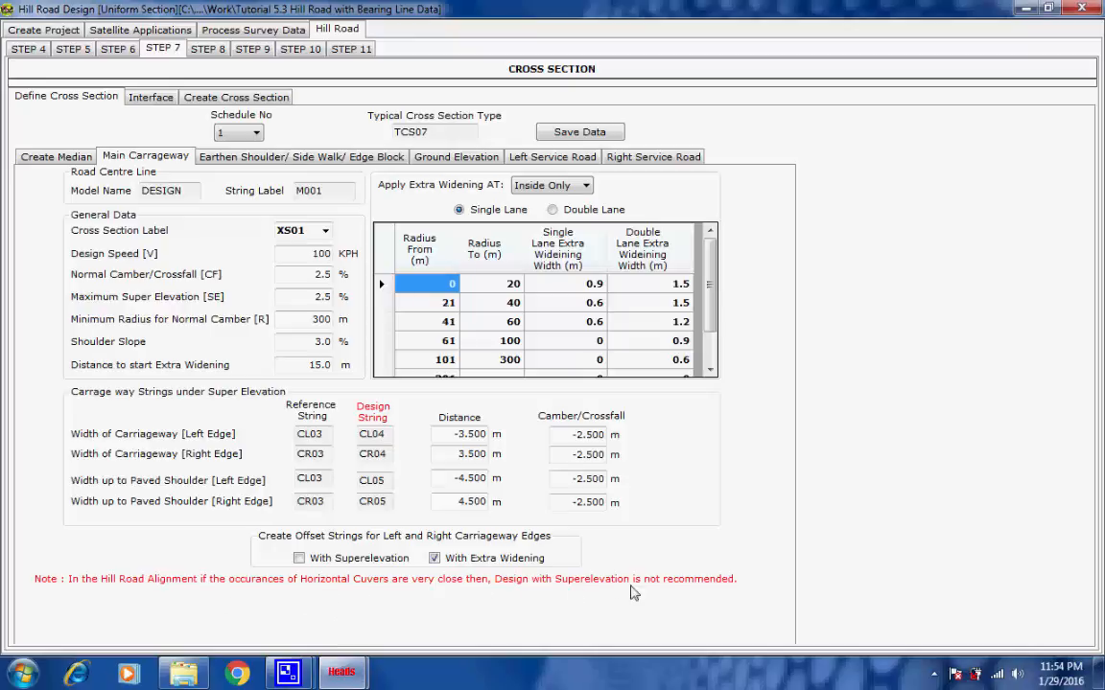
pyautogui.click(141, 100)
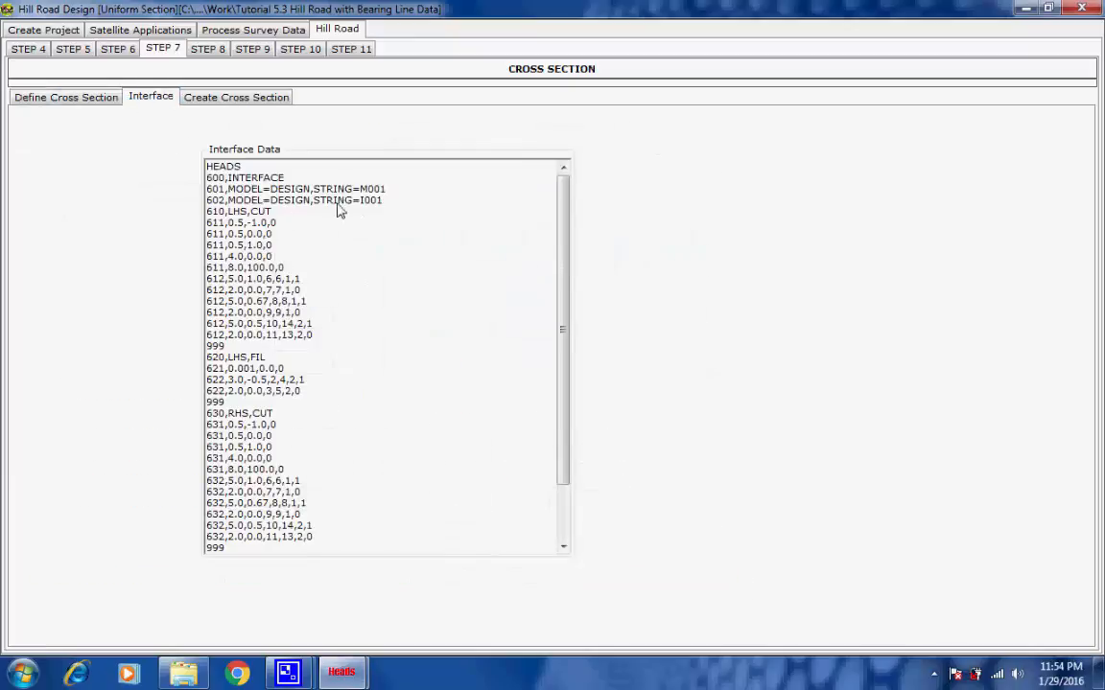
pyautogui.moveTo(389, 207); pyautogui.dragTo(359, 204)
pyautogui.click(397, 211)
# Start processing the cross section data, run the first OFFSET item for the median strings, and draw its strings in the CAD viewer.
pyautogui.click(210, 98)
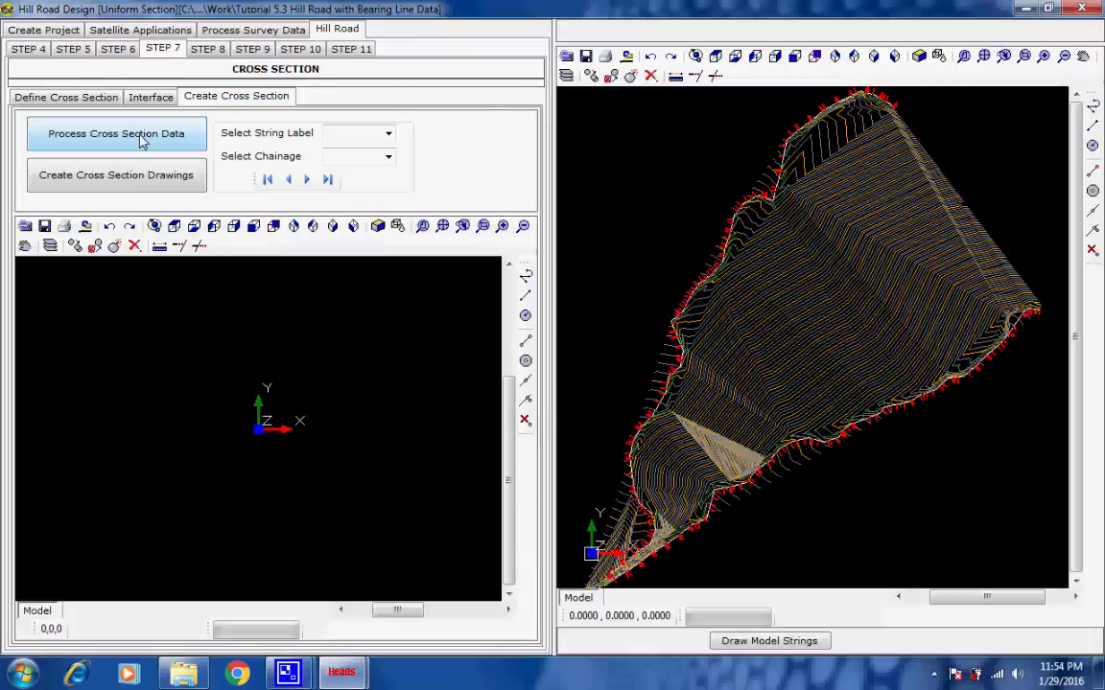
pyautogui.click(142, 139)
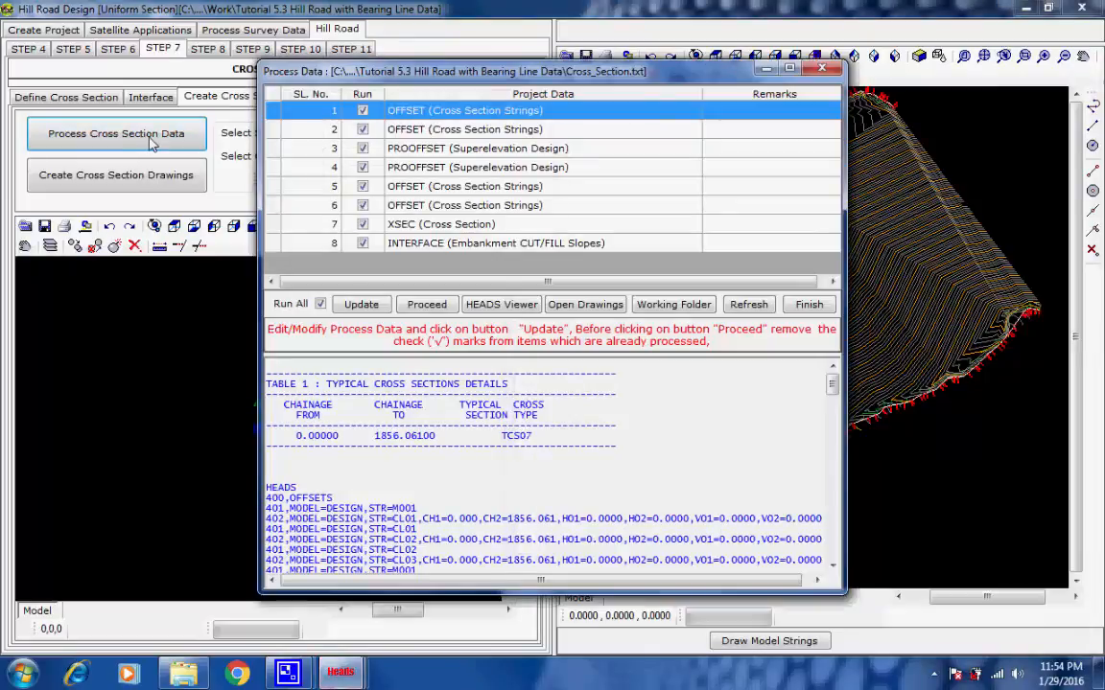
pyautogui.click(427, 305)
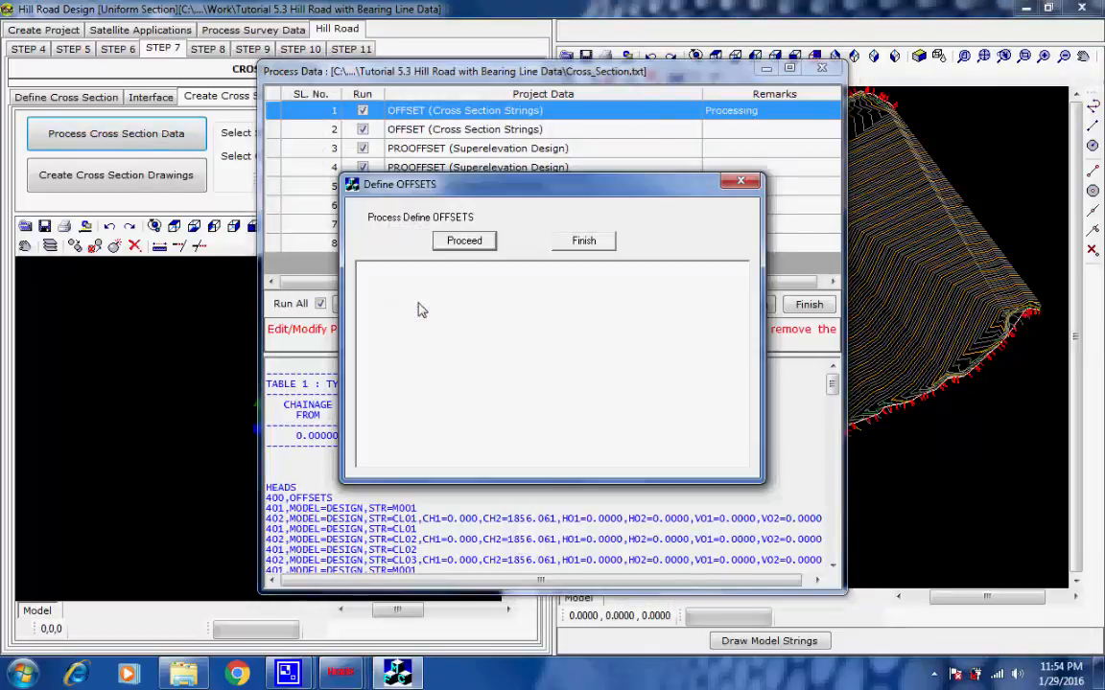
pyautogui.click(461, 244)
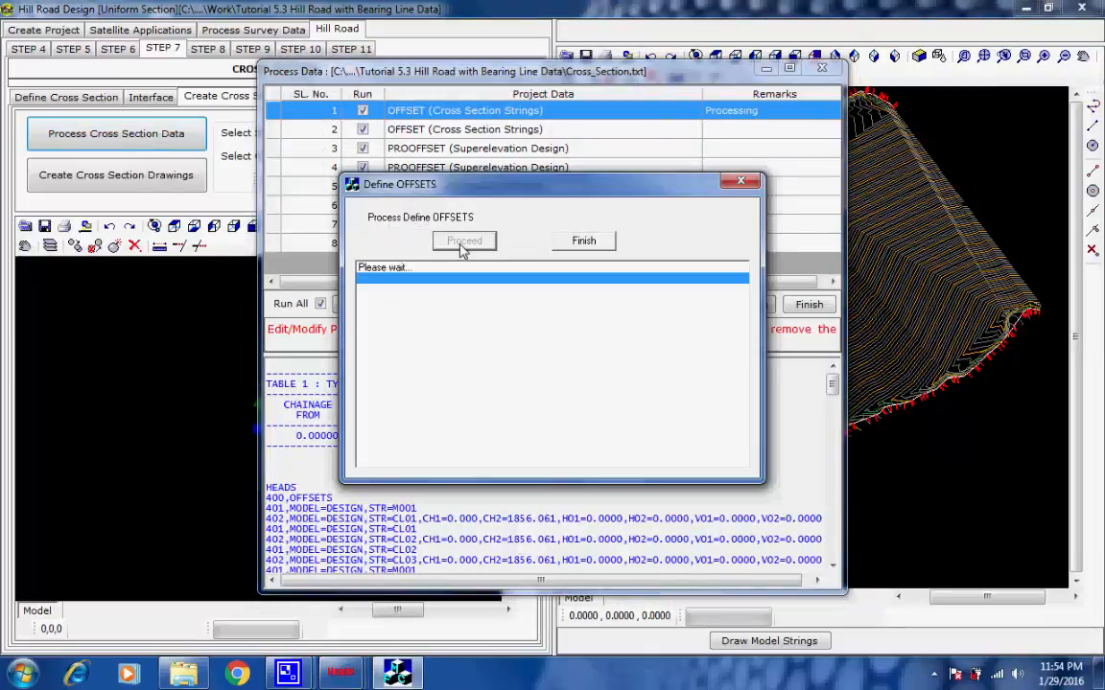
pyautogui.moveTo(288, 673)
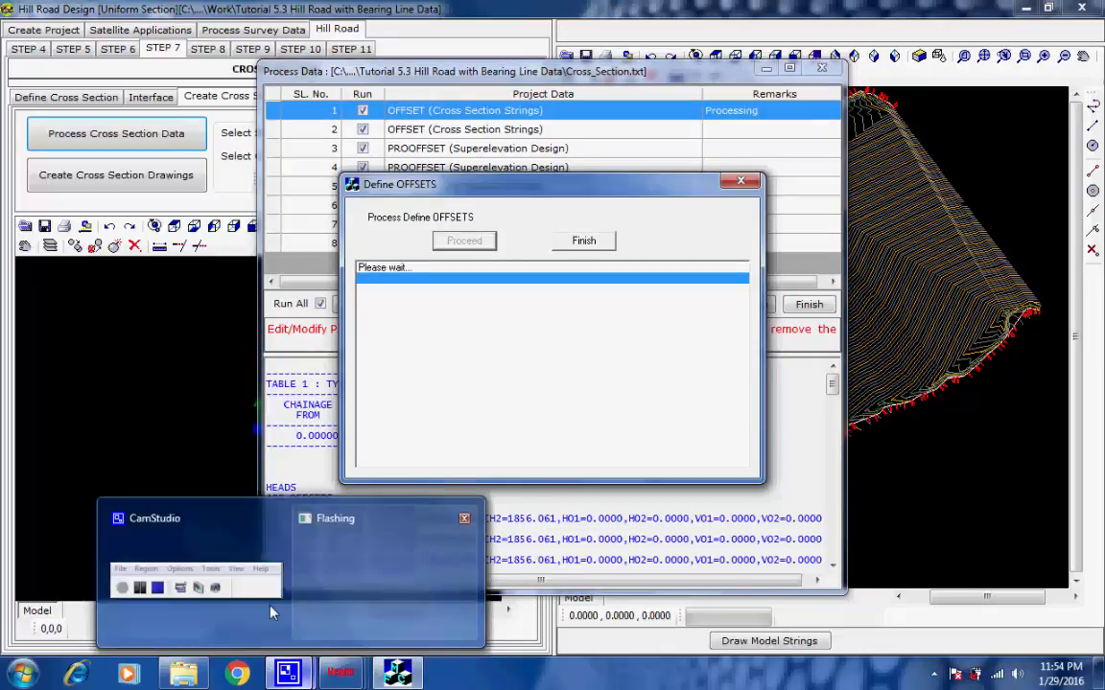
pyautogui.click(243, 545)
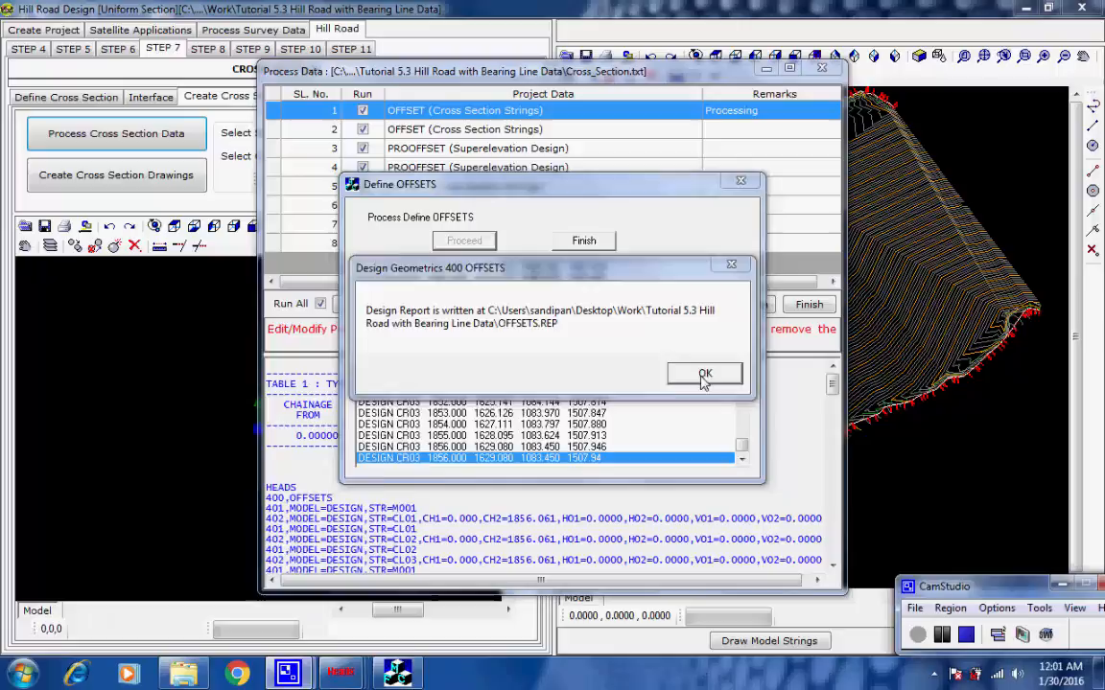
pyautogui.click(703, 376)
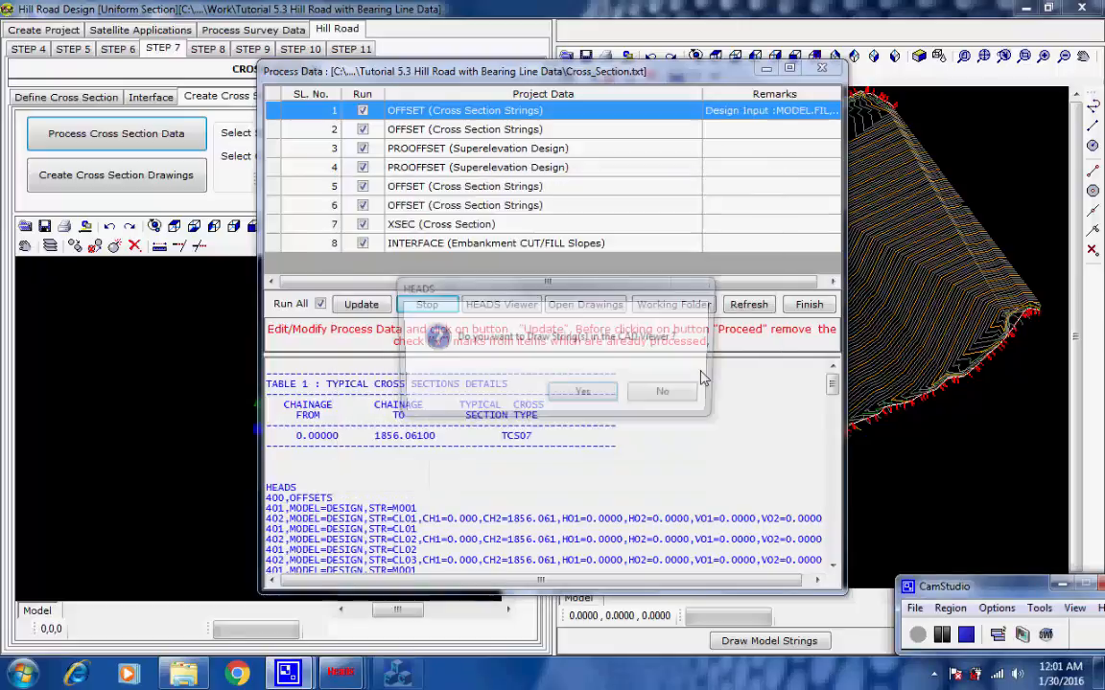
pyautogui.click(580, 391)
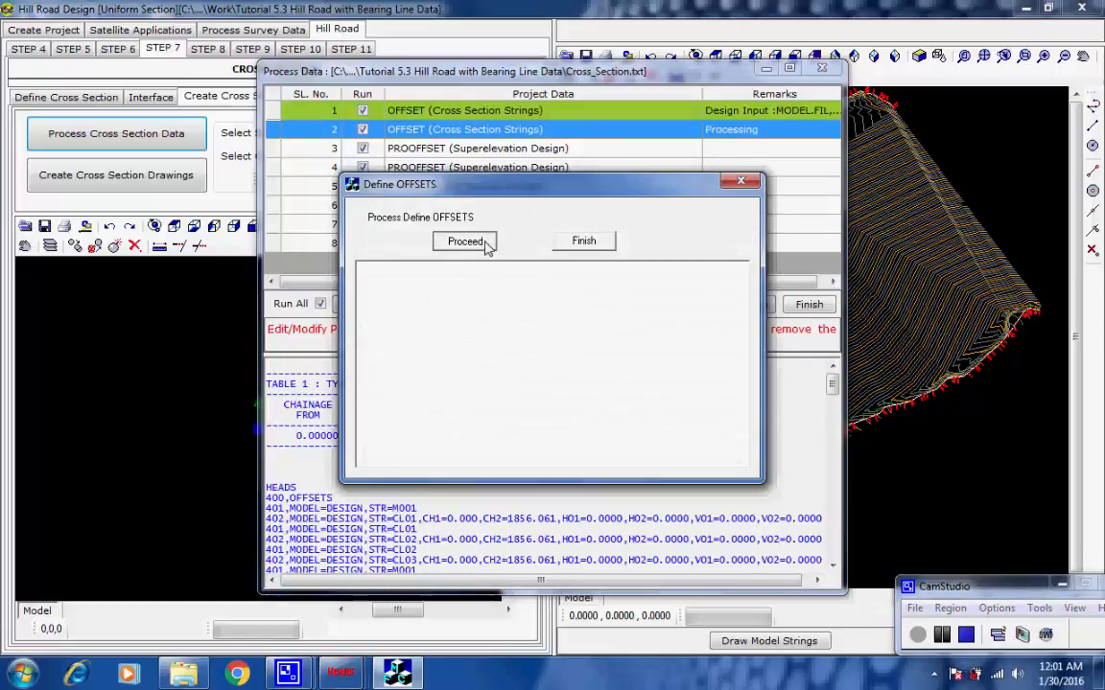
# Process the second OFFSET item for the carriageway and paved shoulder strings and draw its strings in the CAD viewer.
pyautogui.click(466, 241)
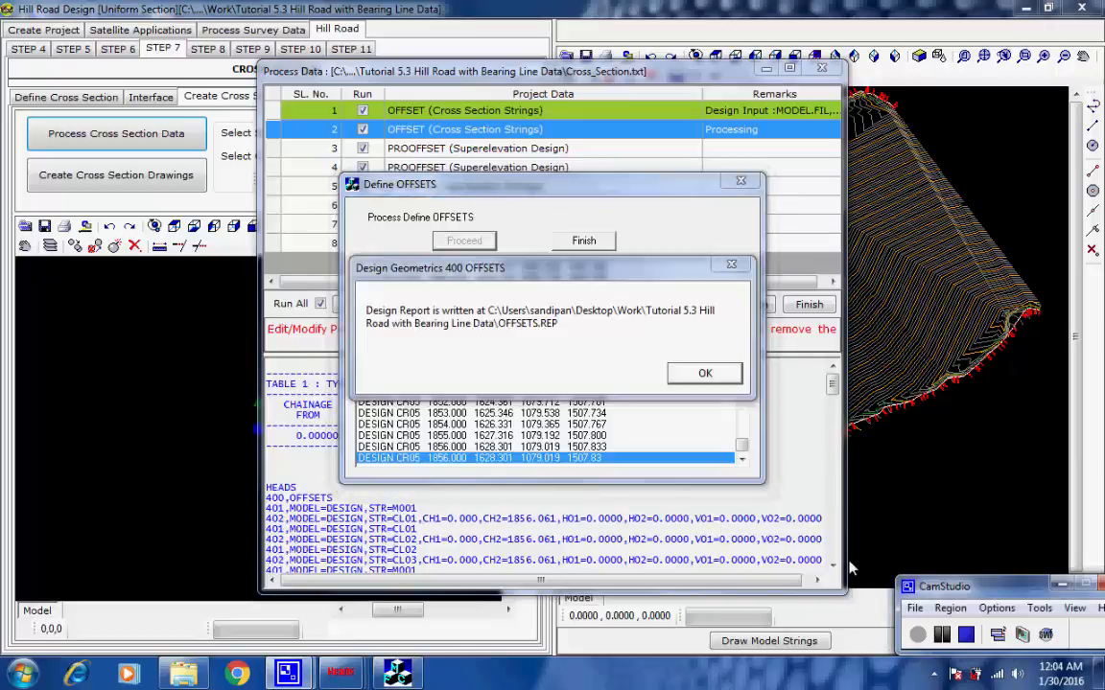
pyautogui.click(706, 374)
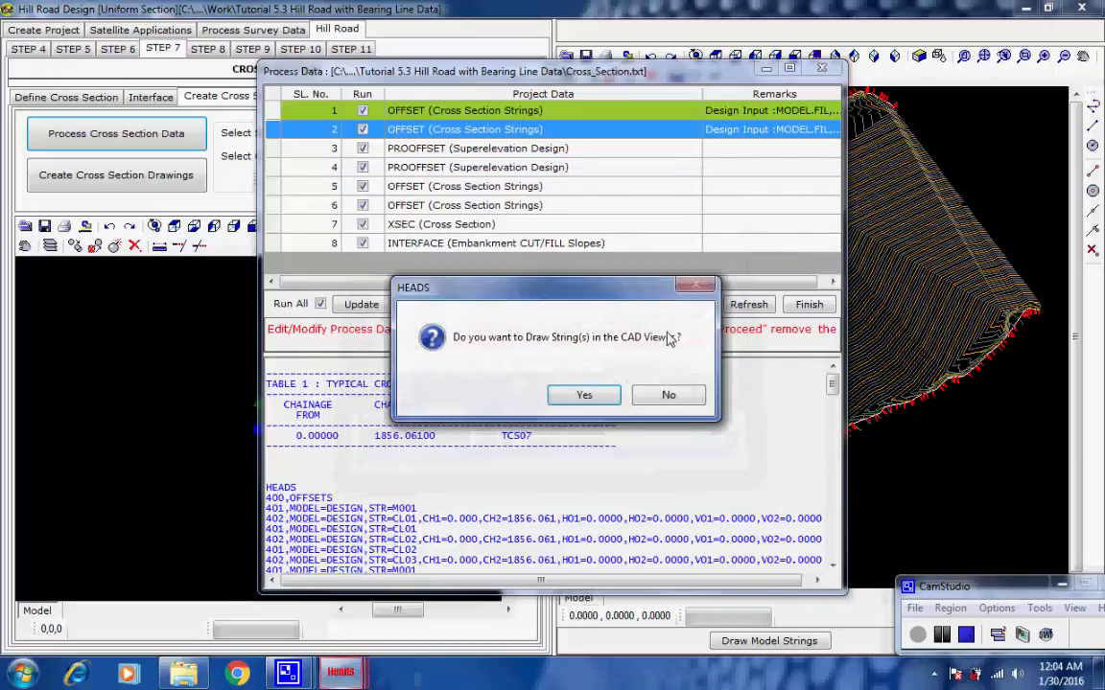
pyautogui.click(602, 397)
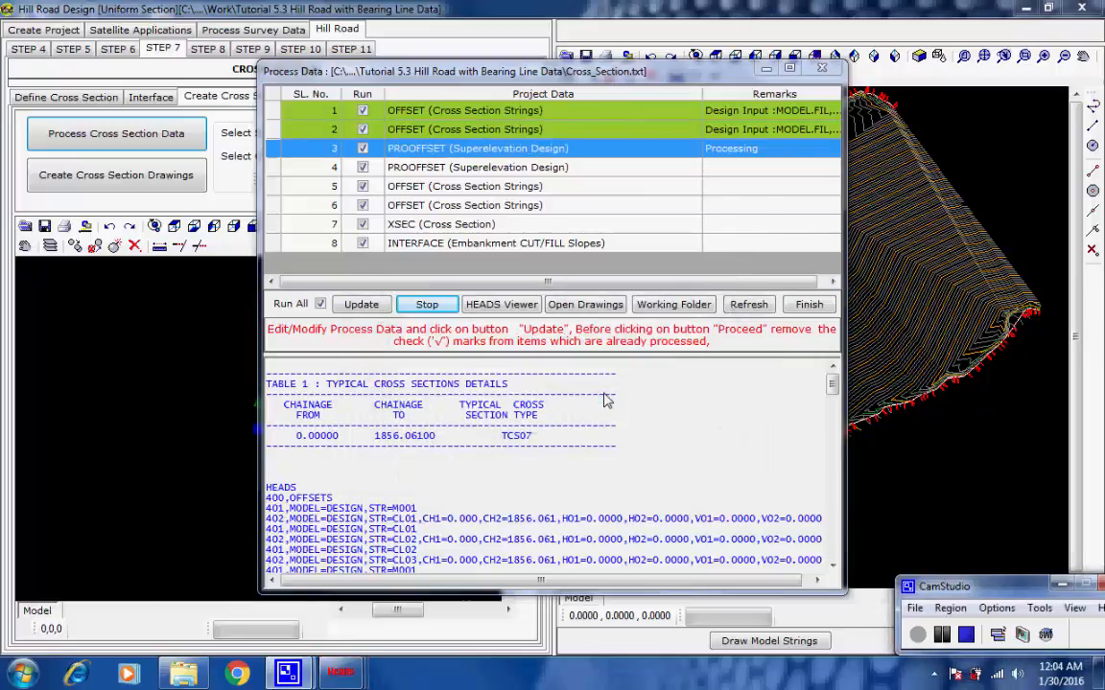
# Run the superelevation computation for the third item, PROOFFSET on string CL05, and draw its strings in the CAD viewer.
pyautogui.click(490, 247)
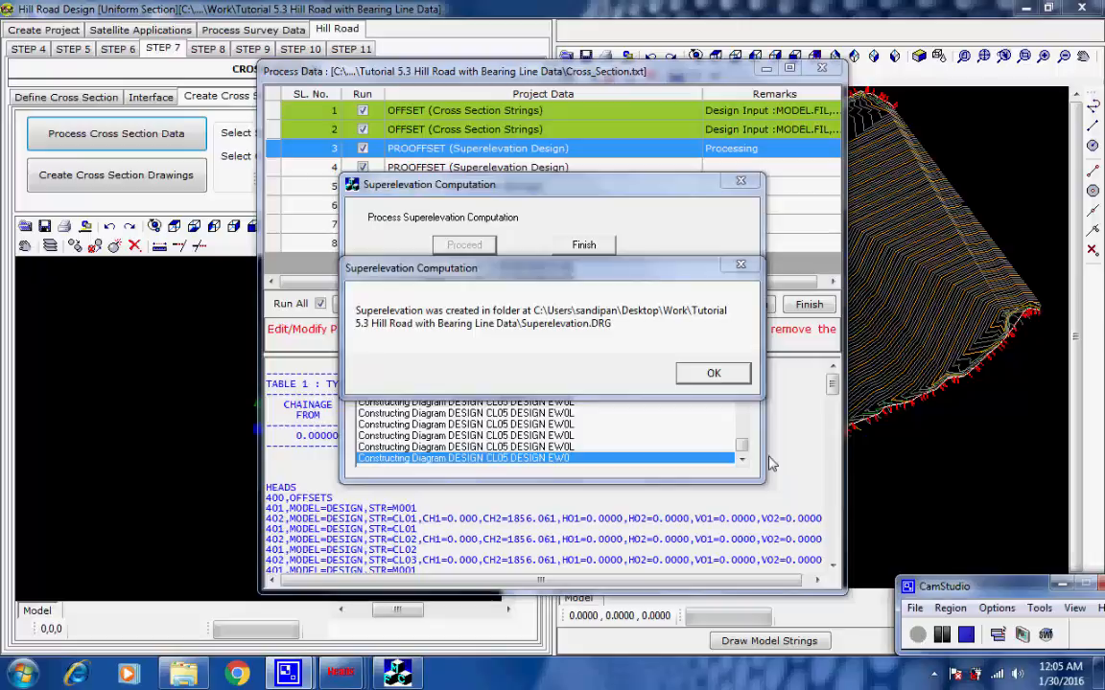
pyautogui.click(713, 374)
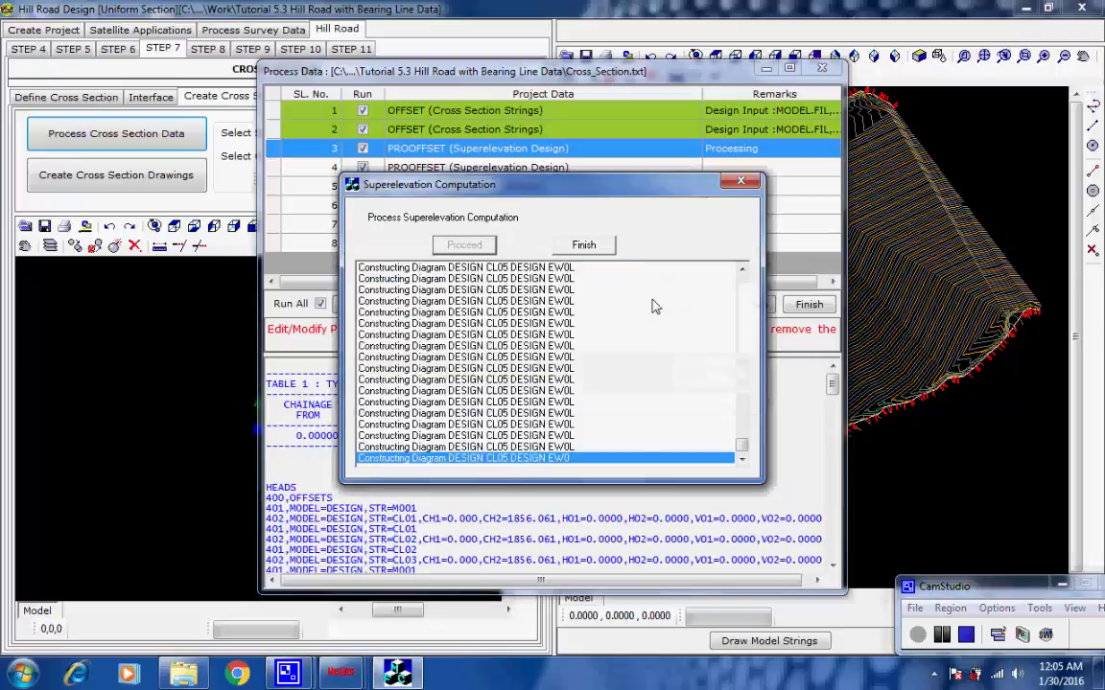
pyautogui.click(594, 246)
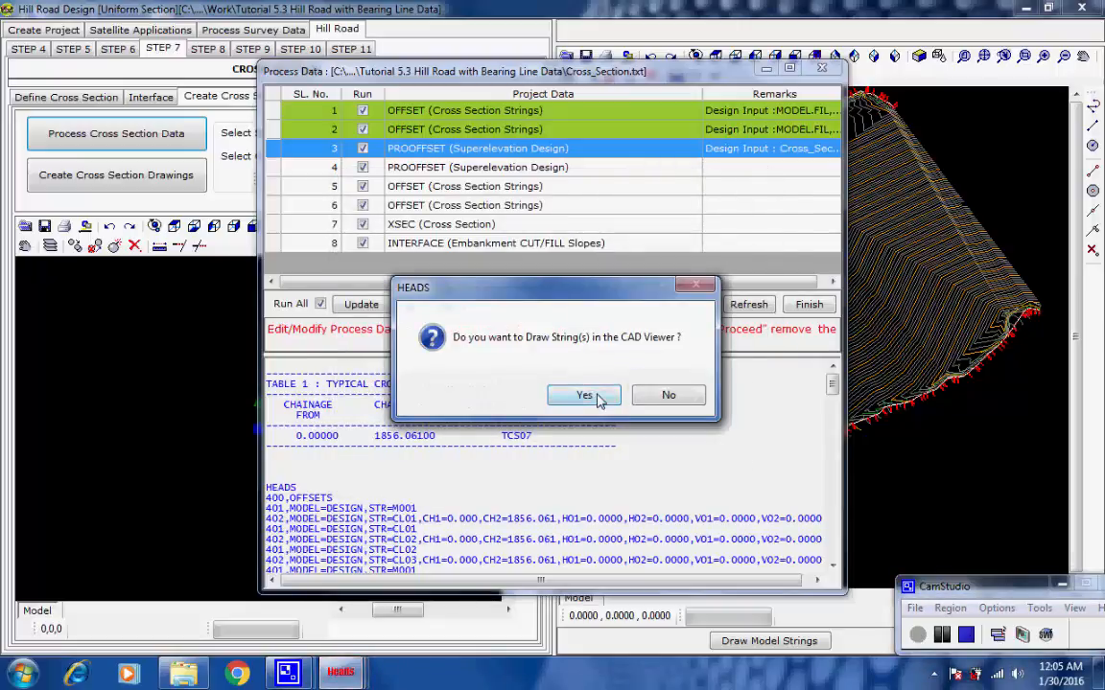
pyautogui.click(583, 393)
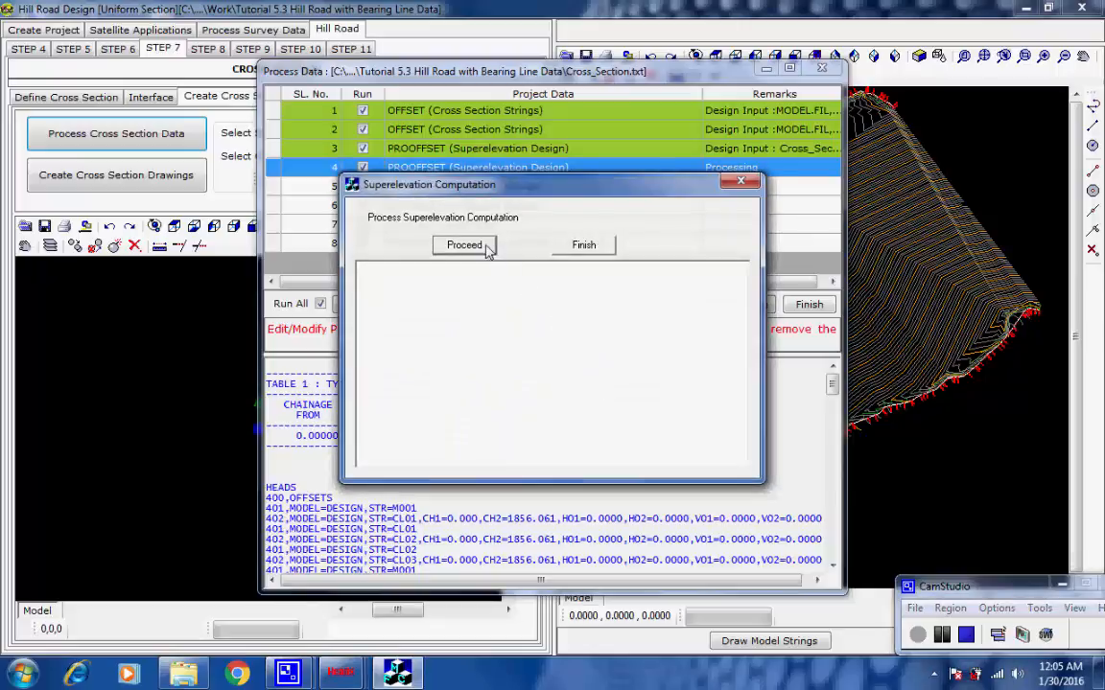
# Run the superelevation computation for the fourth item, PROOFFSET on string CR05, and draw its strings in the CAD viewer.
pyautogui.click(466, 247)
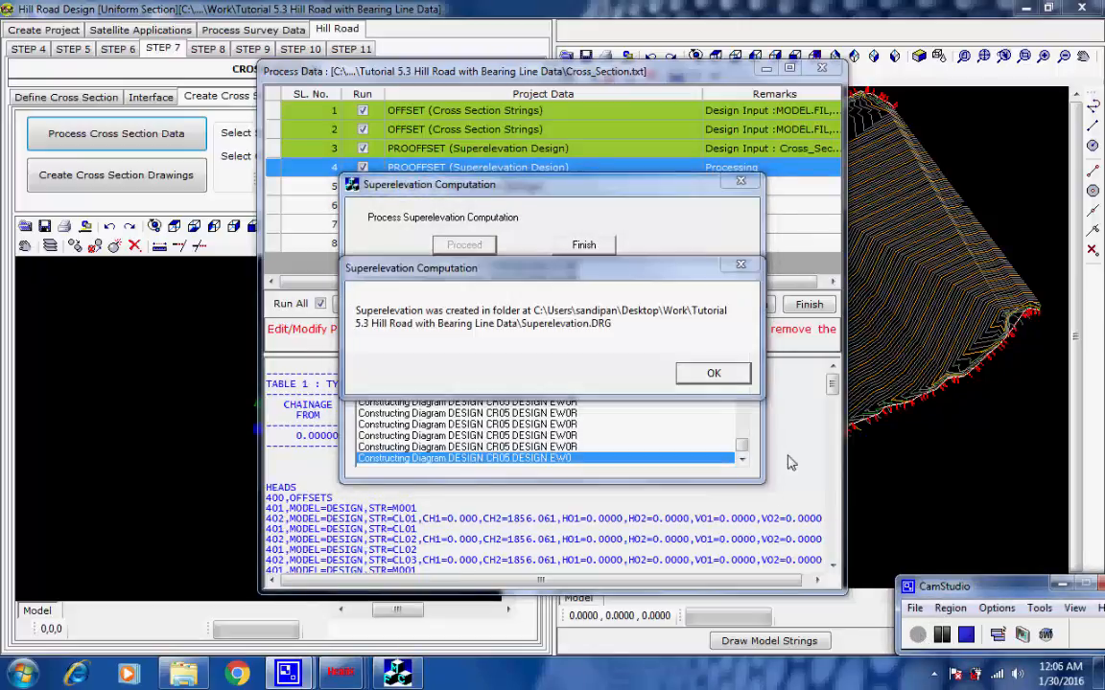
pyautogui.click(714, 374)
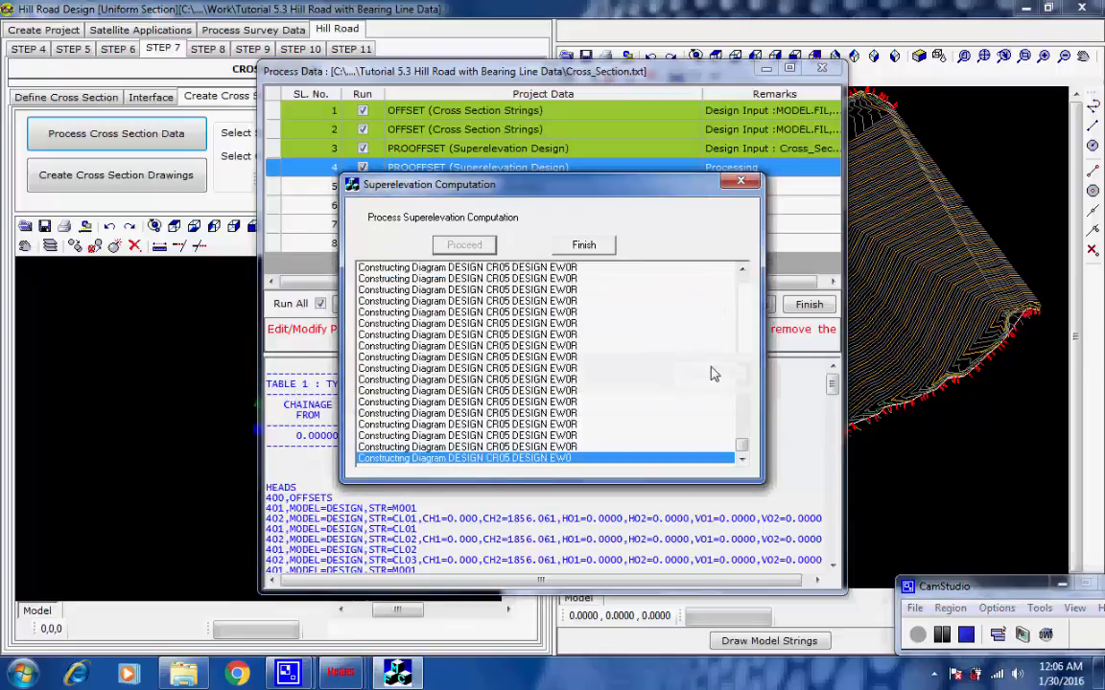
pyautogui.click(585, 245)
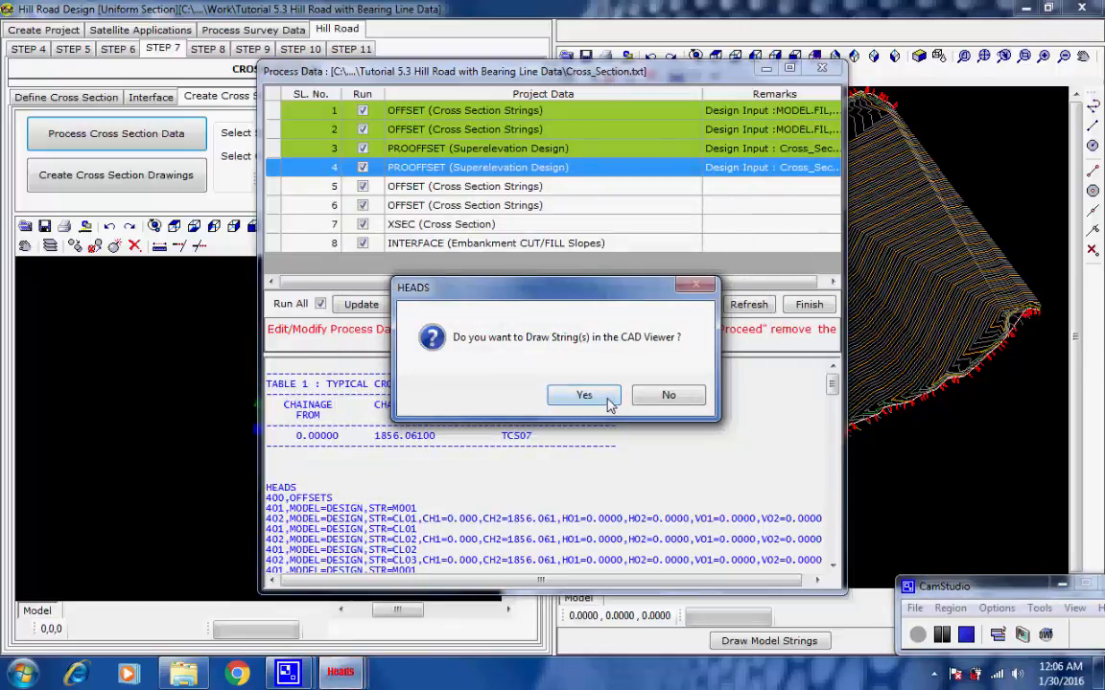
pyautogui.click(604, 399)
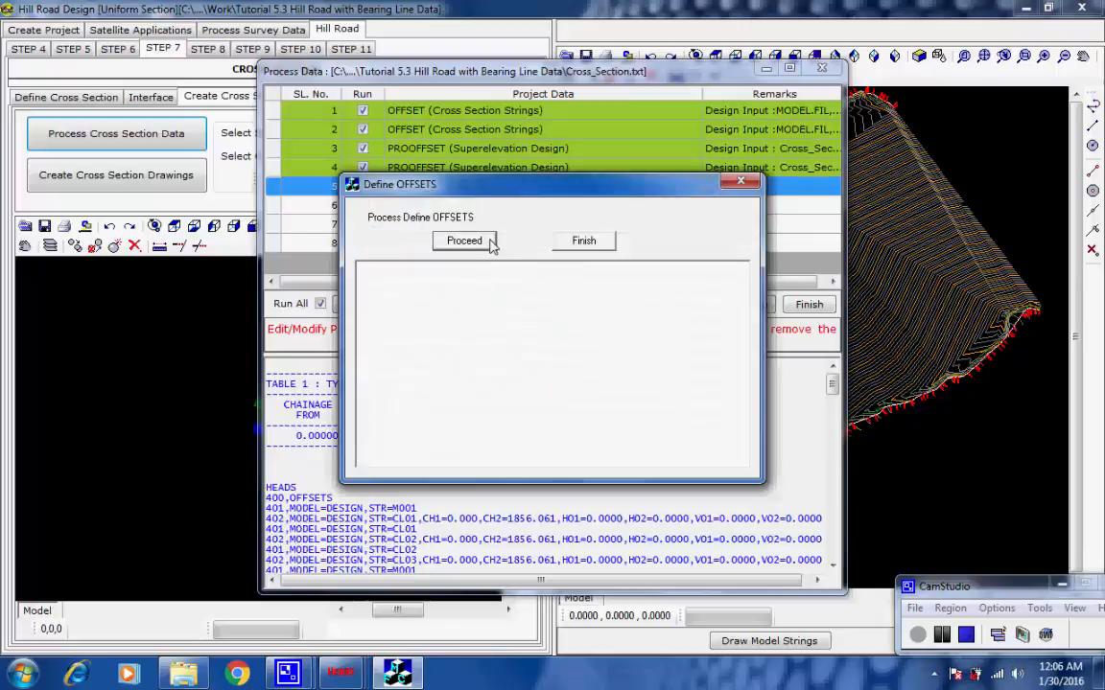
# Process the fifth item, the OFFSET strings ending with CR06, and draw them in the CAD viewer.
pyautogui.click(465, 242)
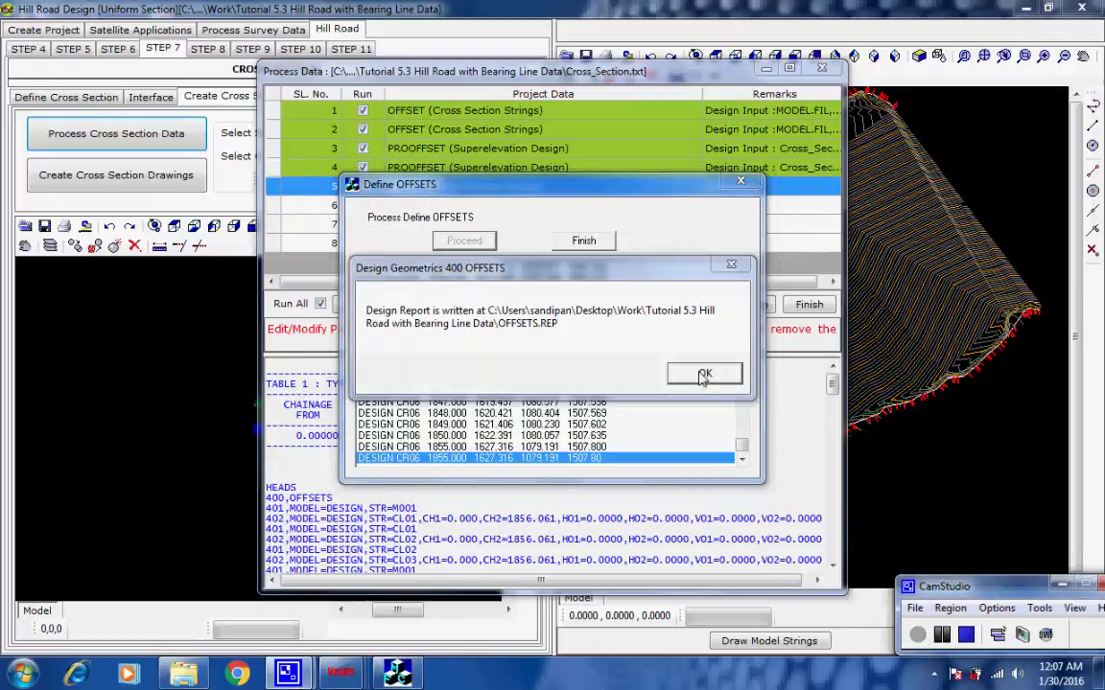
pyautogui.click(703, 375)
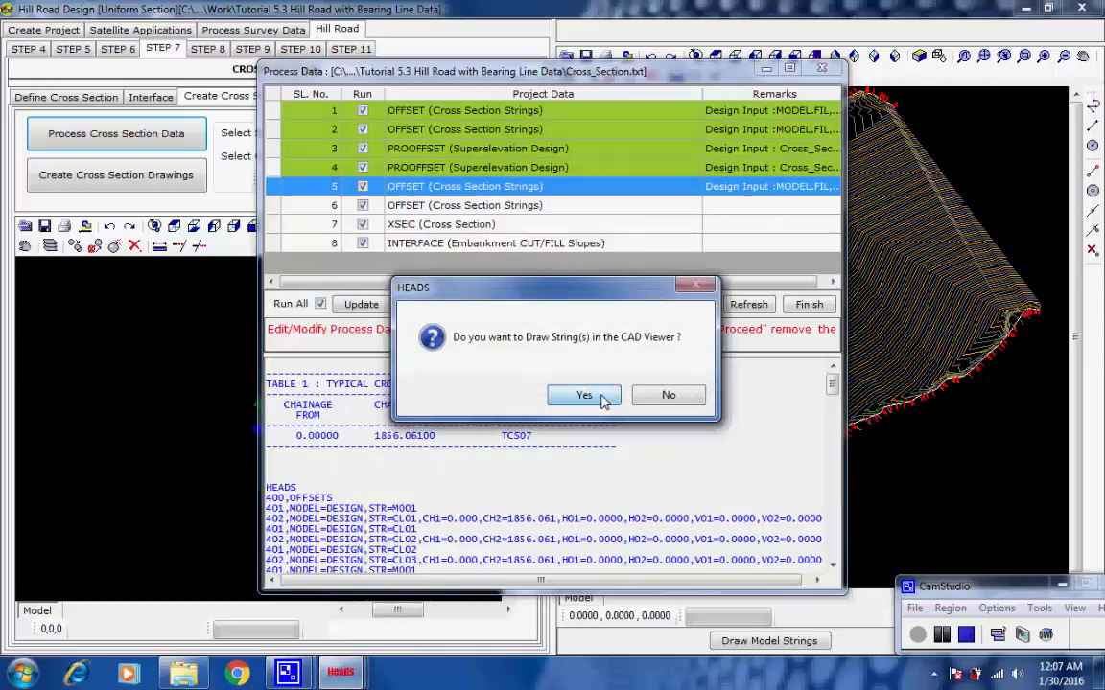
pyautogui.click(601, 400)
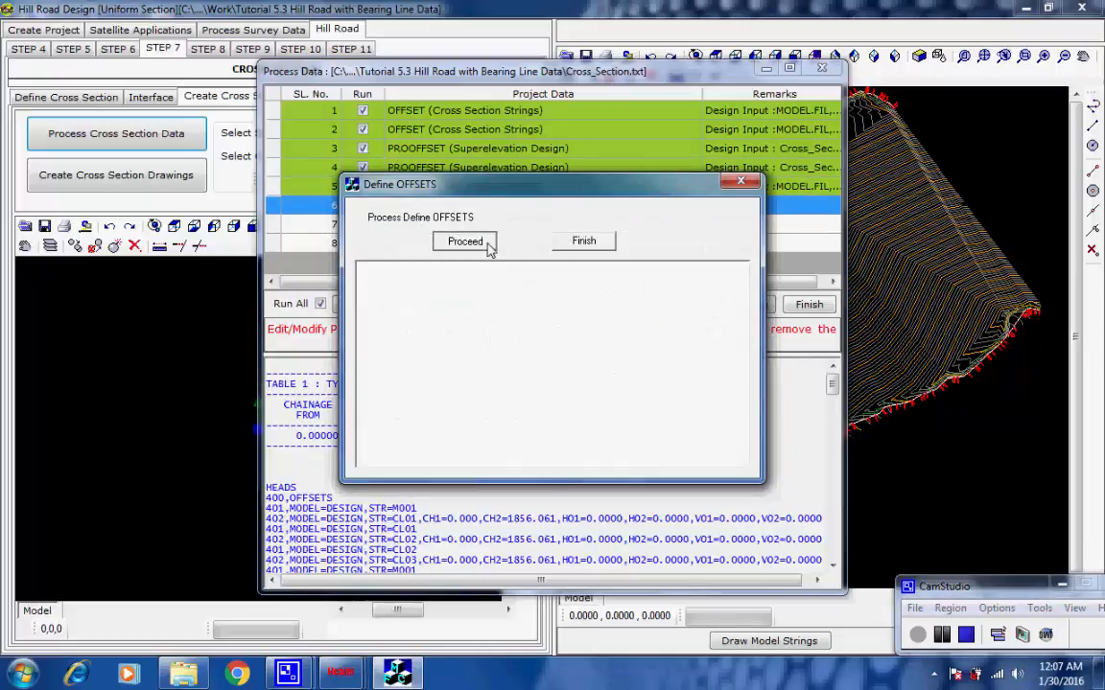
# Process the sixth item, the OFFSET strings ending with CR07, and draw them in the CAD viewer.
pyautogui.click(487, 244)
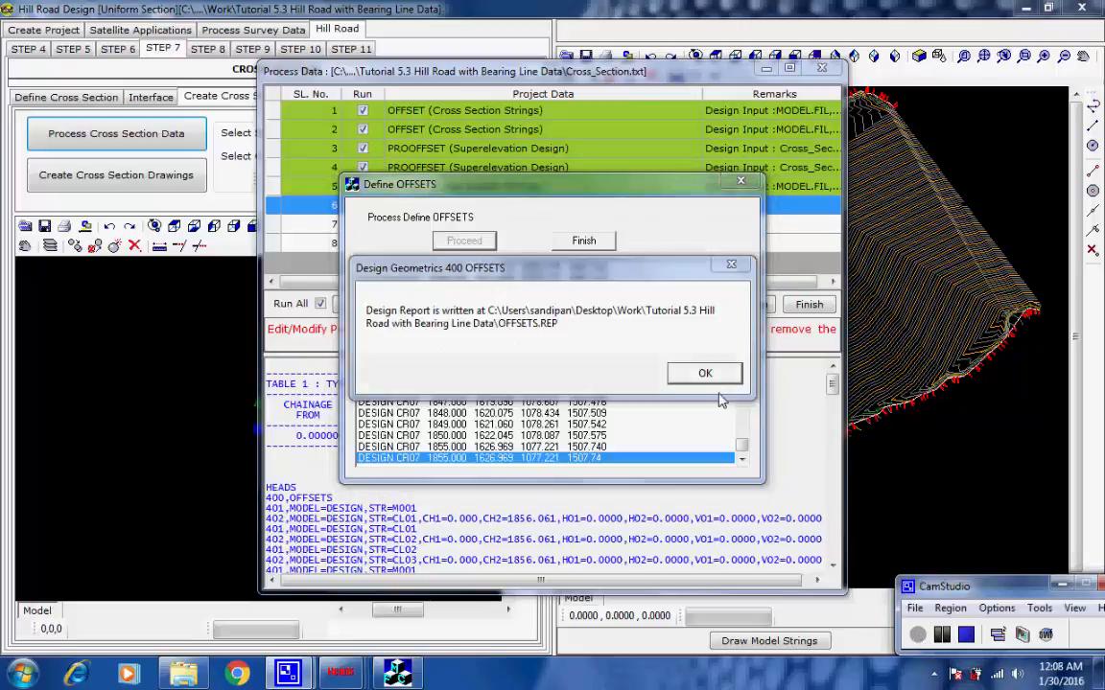
pyautogui.click(705, 375)
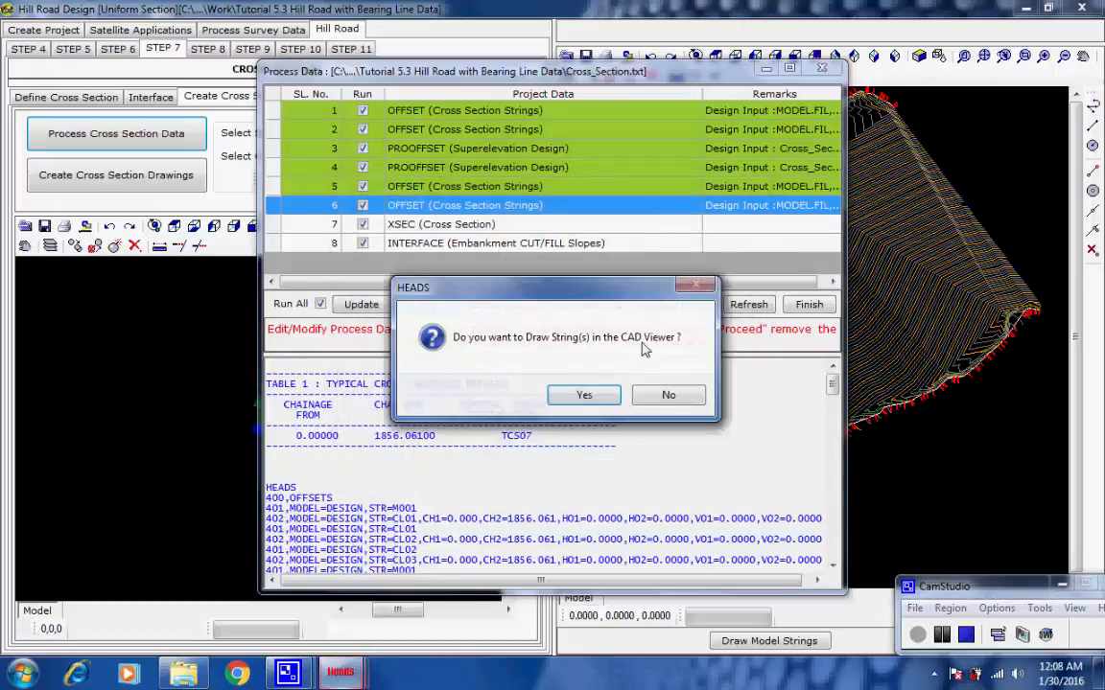
pyautogui.click(601, 400)
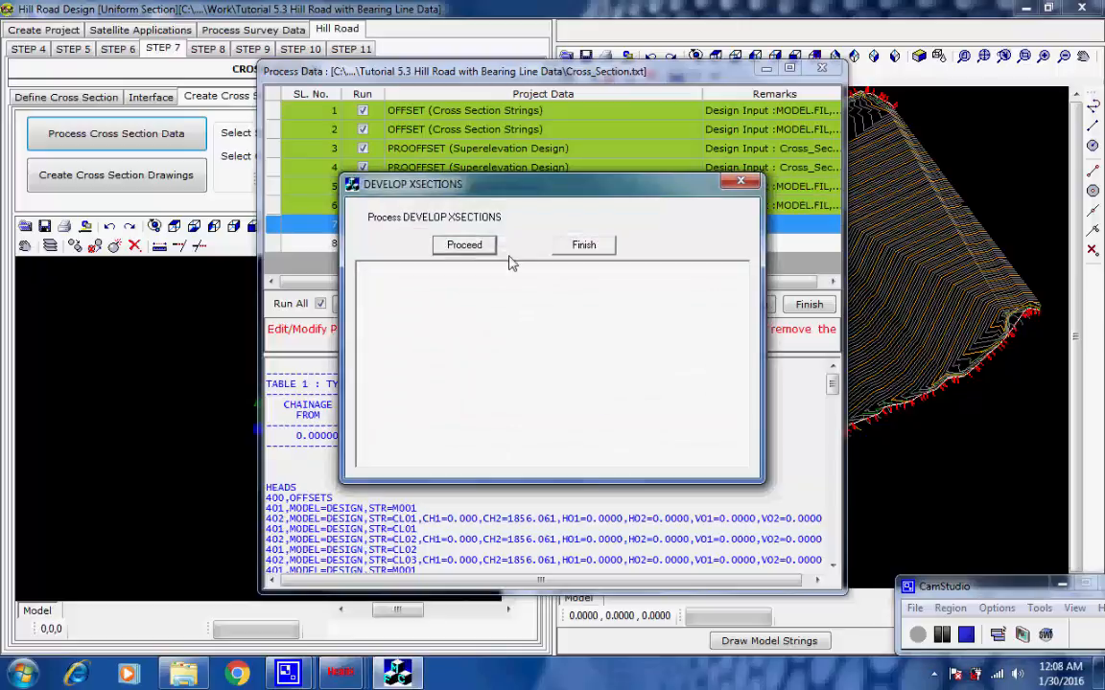
# Run the seventh item, XSEC, to develop the cross sections and close its processing dialog.
pyautogui.click(487, 246)
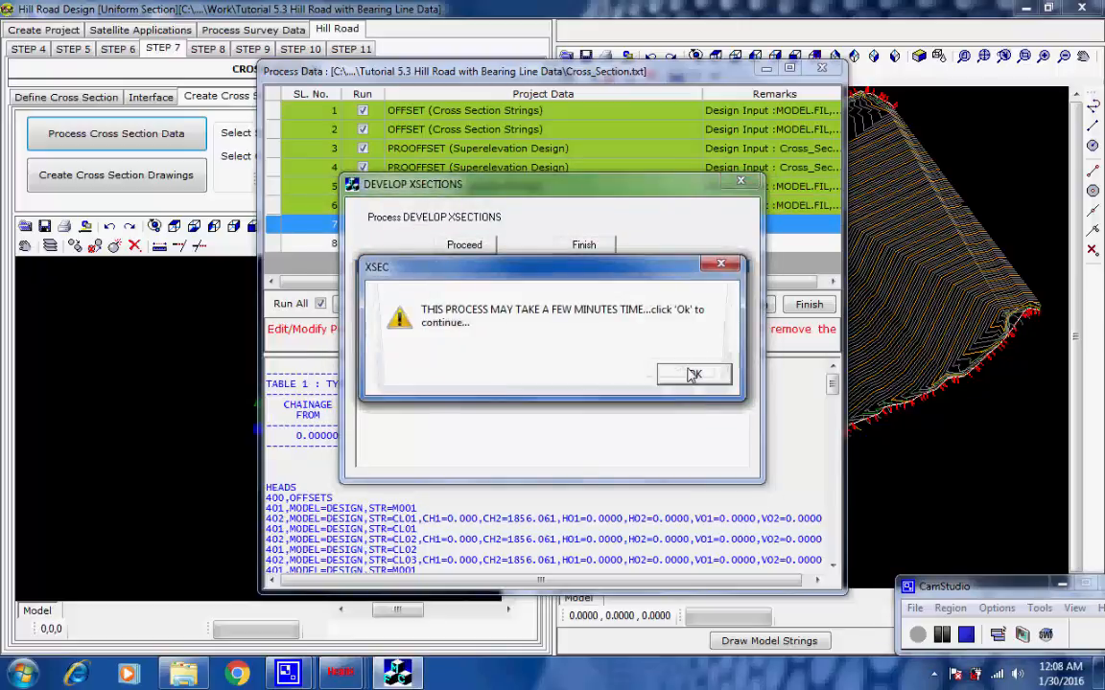
pyautogui.click(693, 373)
pyautogui.click(703, 376)
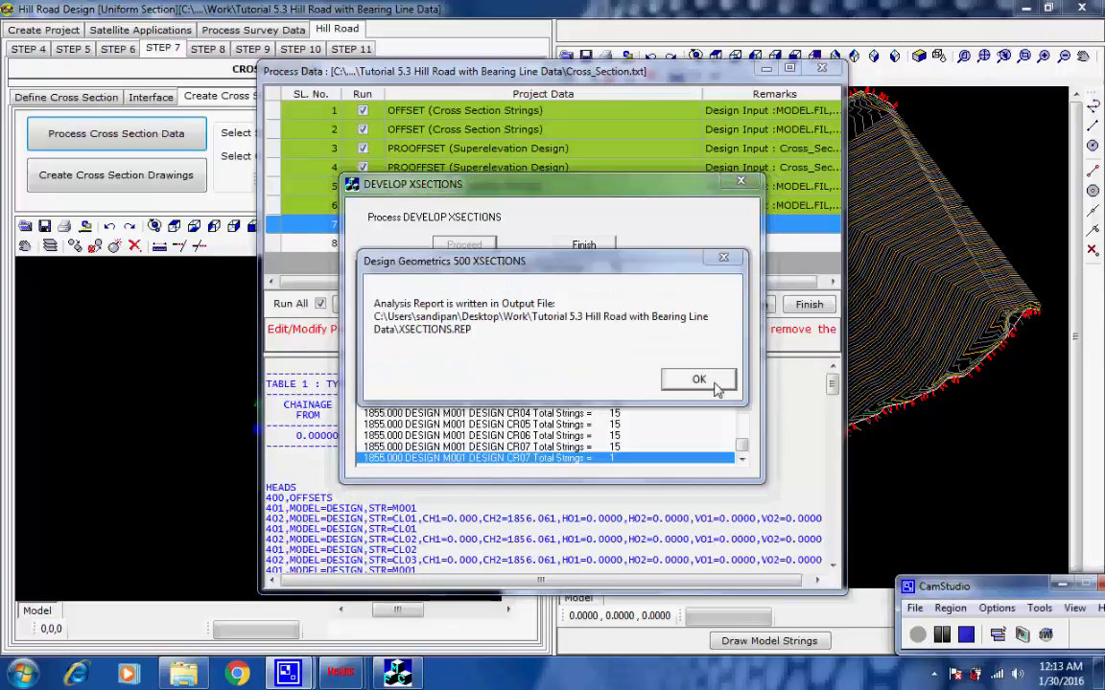
pyautogui.click(700, 381)
pyautogui.click(599, 248)
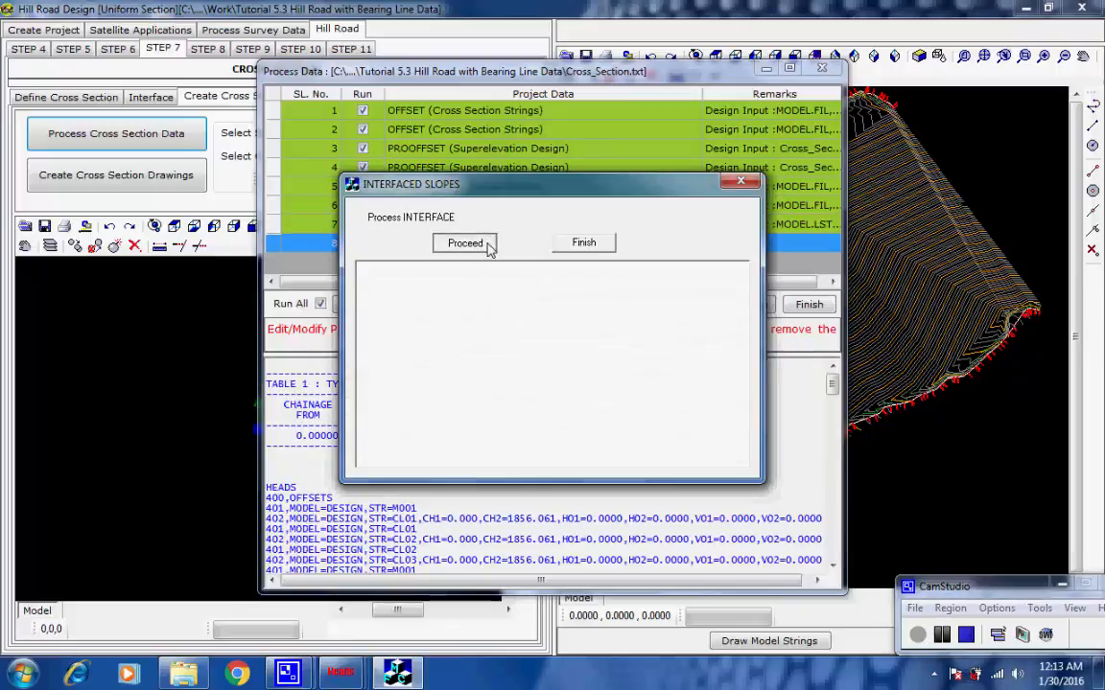
# Run the eighth item, INTERFACE, for the embankment cut/fill slopes, draw its strings in the CAD viewer and finish the cross section processing.
pyautogui.click(464, 243)
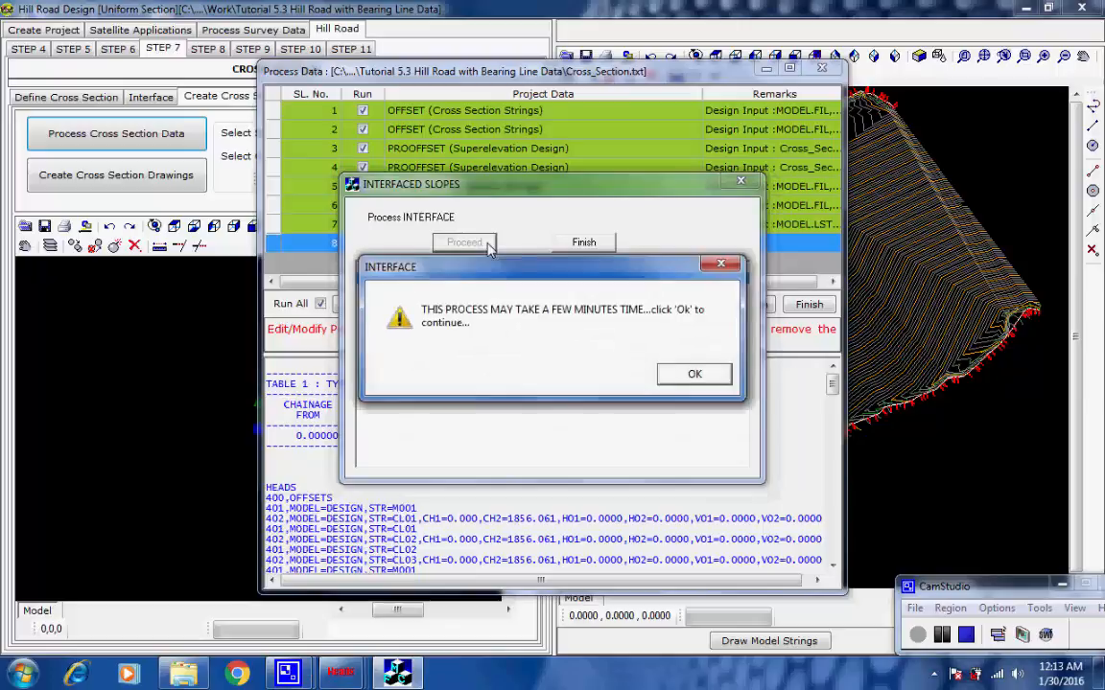
pyautogui.click(694, 376)
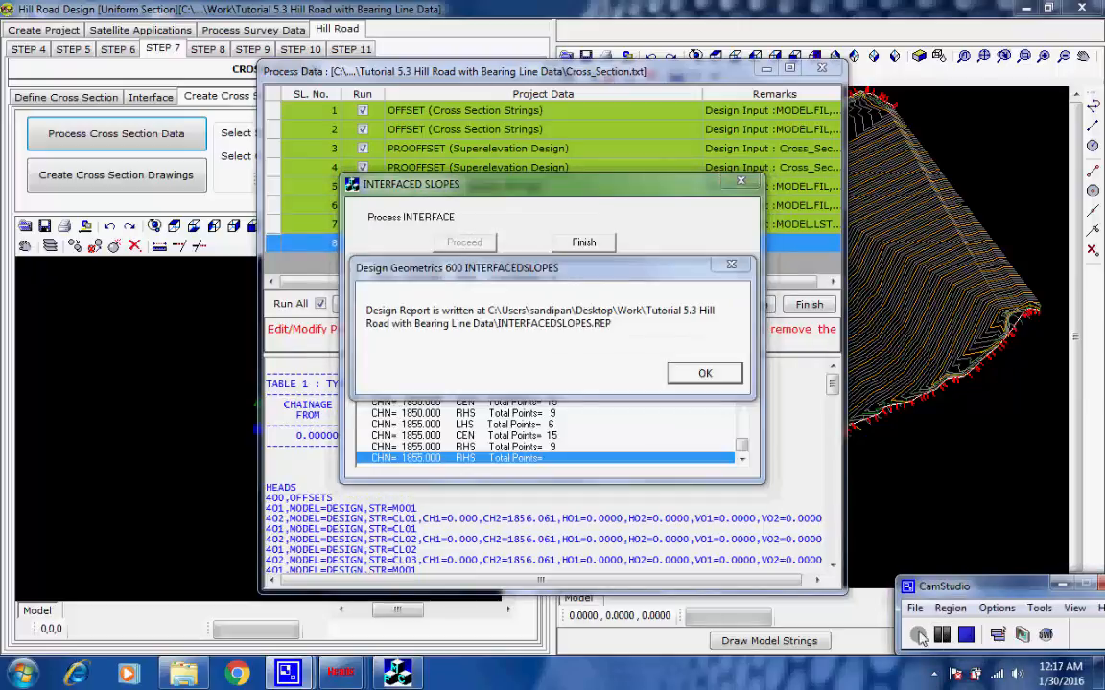
pyautogui.click(707, 374)
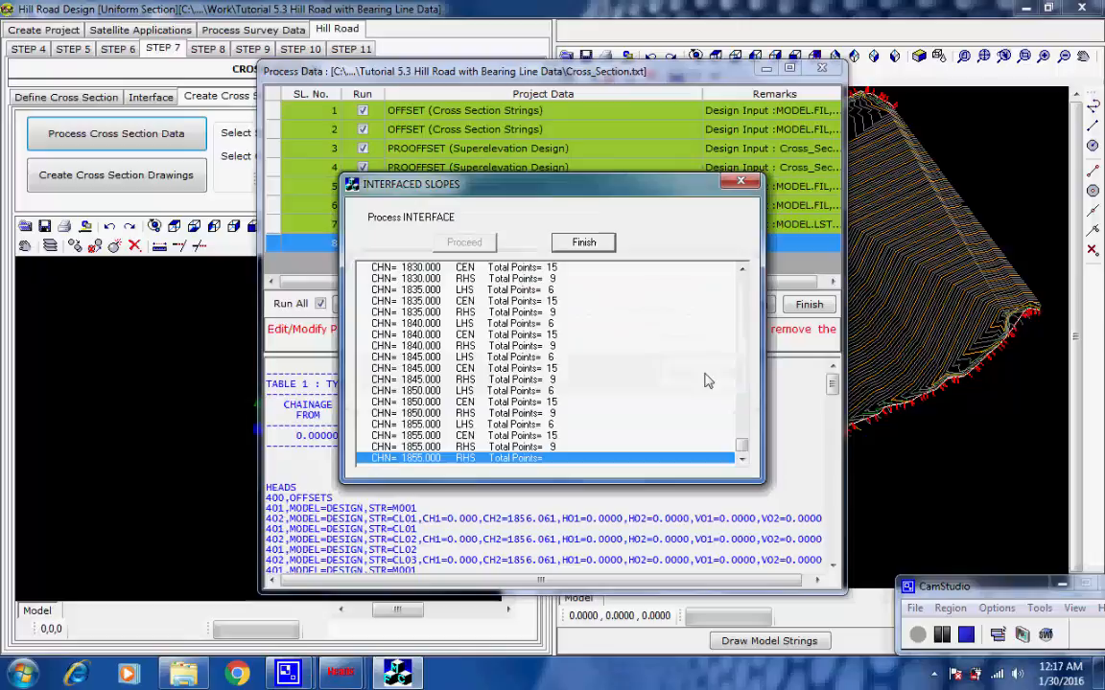
pyautogui.click(590, 244)
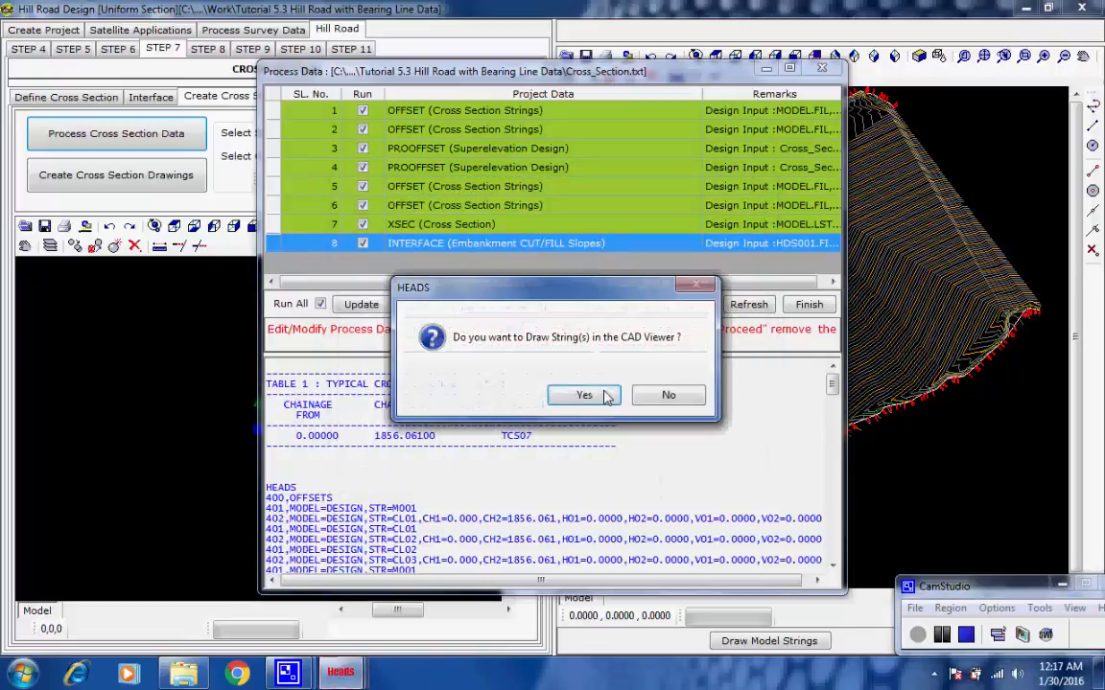
pyautogui.click(609, 400)
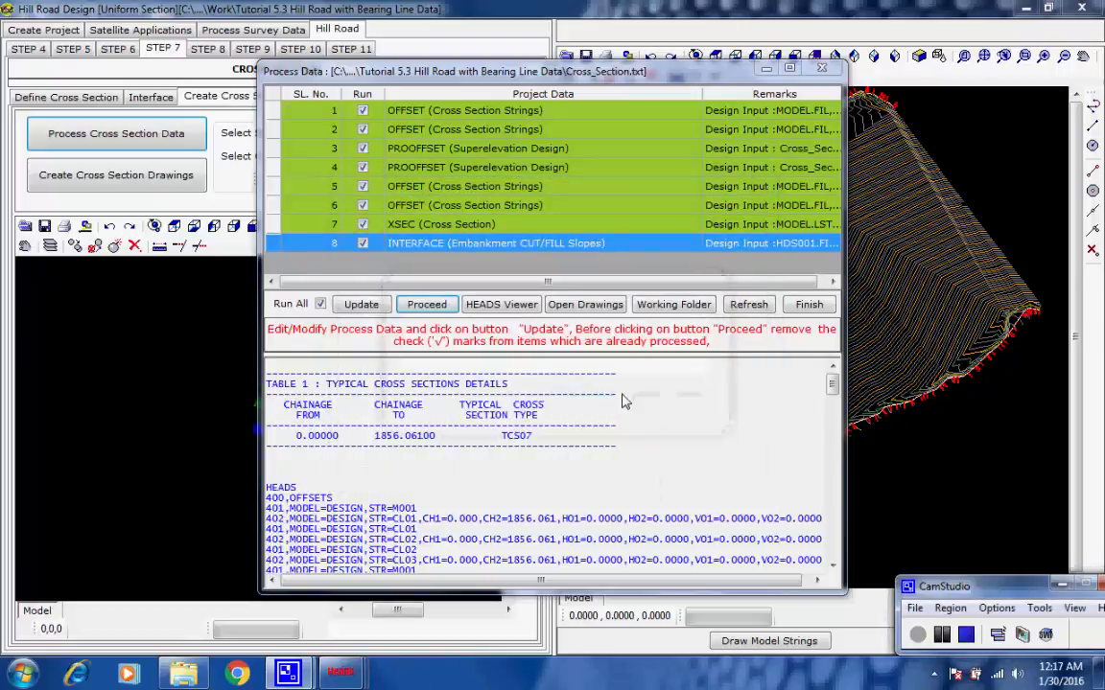
pyautogui.click(804, 307)
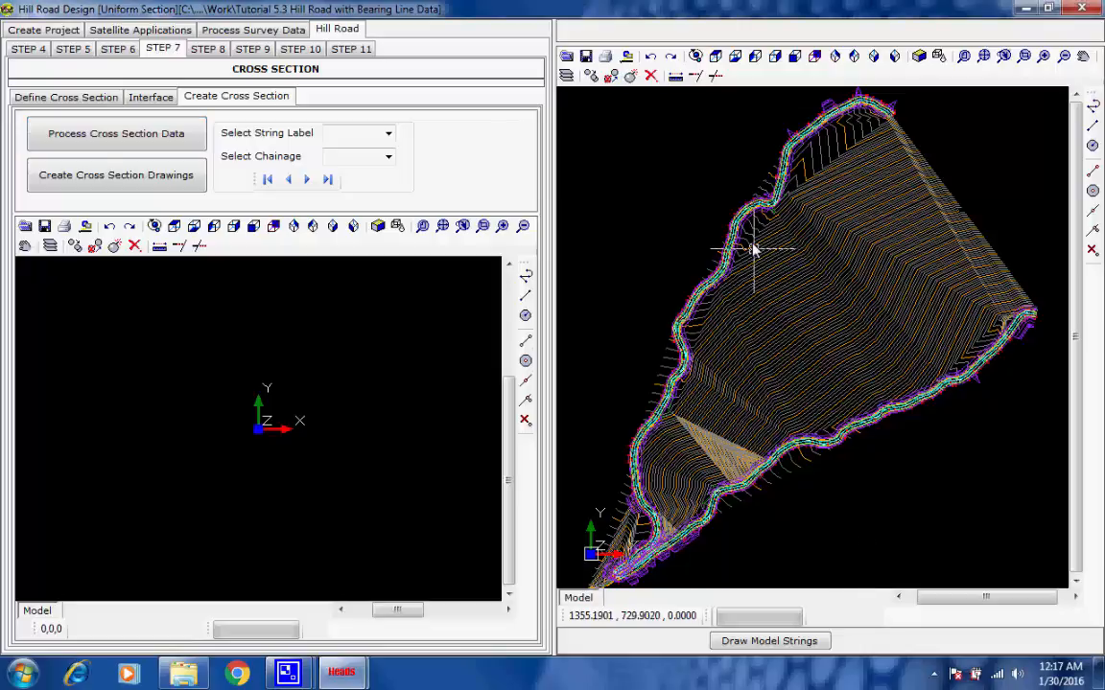
# Examine the drawn road and interface strings in the plan around the bend at chainage 0+200.
pyautogui.scroll(3, 757, 221)
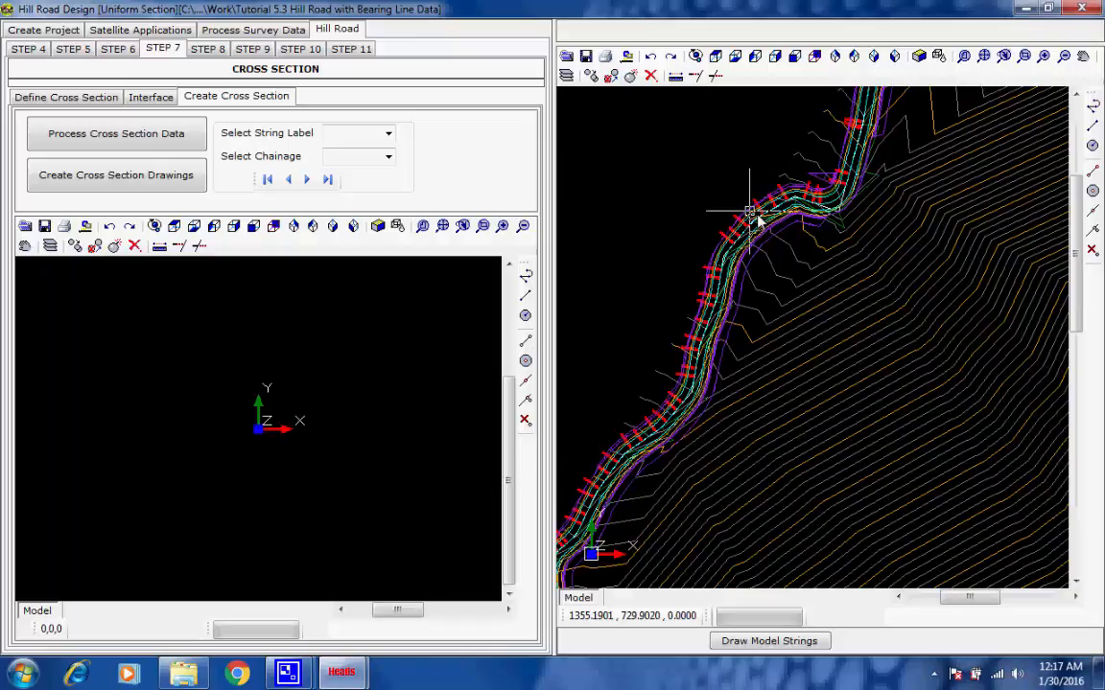
pyautogui.scroll(2, 759, 220)
pyautogui.scroll(3, 828, 184)
pyautogui.moveTo(829, 184); pyautogui.dragTo(863, 316, button='middle')
pyautogui.moveTo(771, 488); pyautogui.dragTo(765, 437, button='middle')
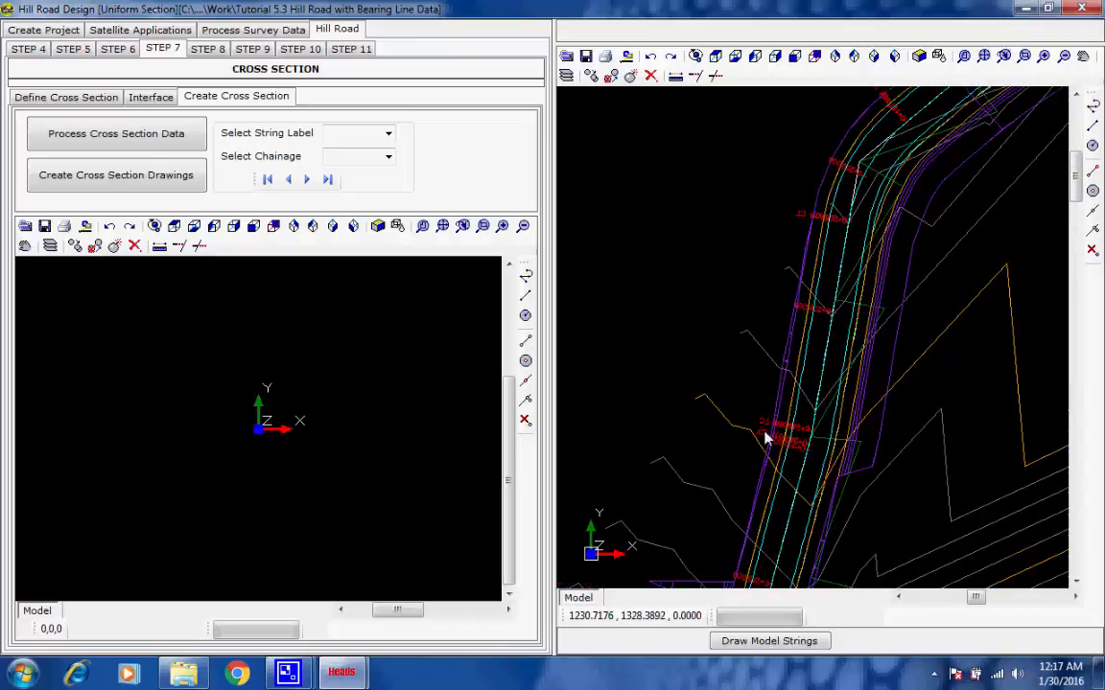
pyautogui.scroll(2, 765, 441)
pyautogui.scroll(3, 814, 320)
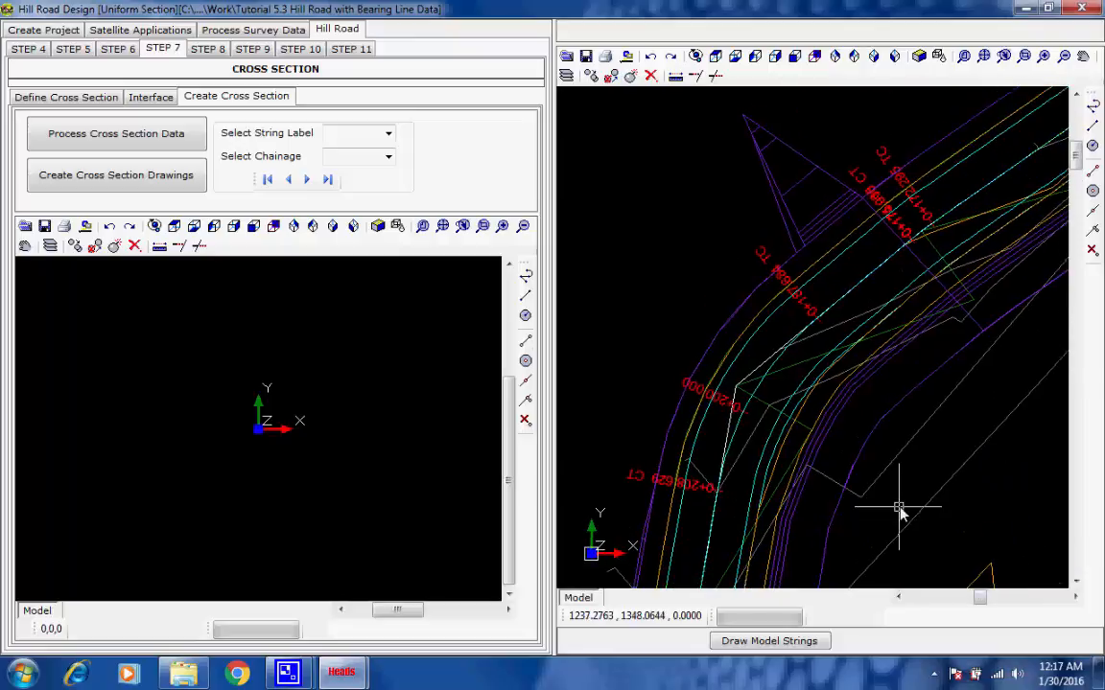
pyautogui.moveTo(898, 486); pyautogui.dragTo(911, 402, button='middle')
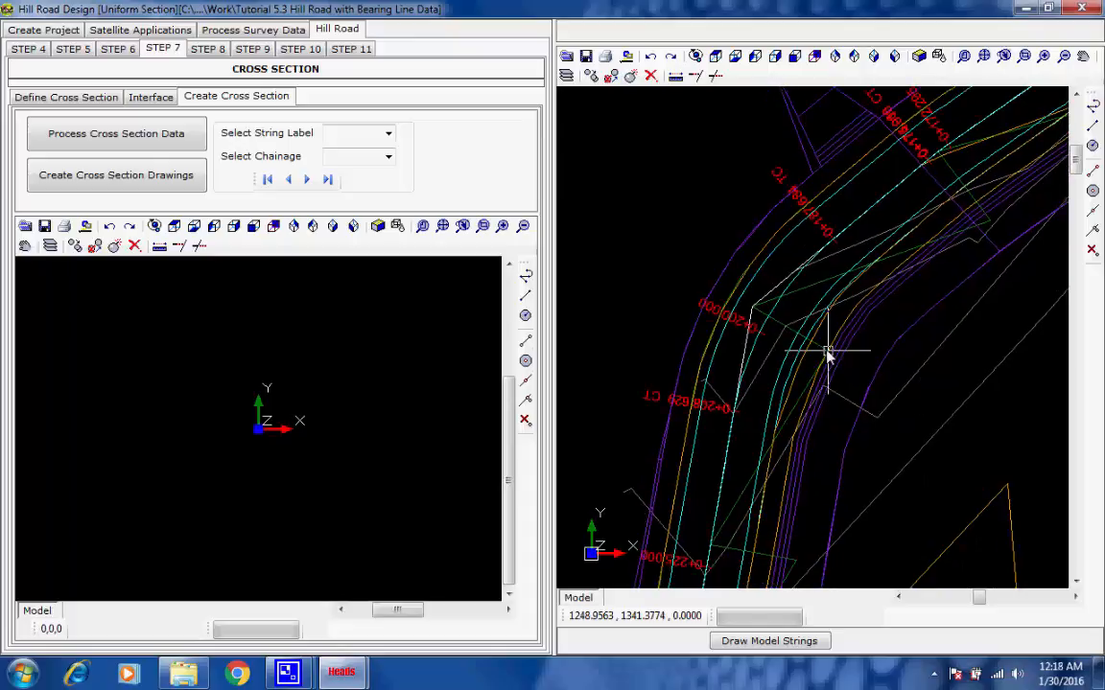
pyautogui.scroll(2, 820, 353)
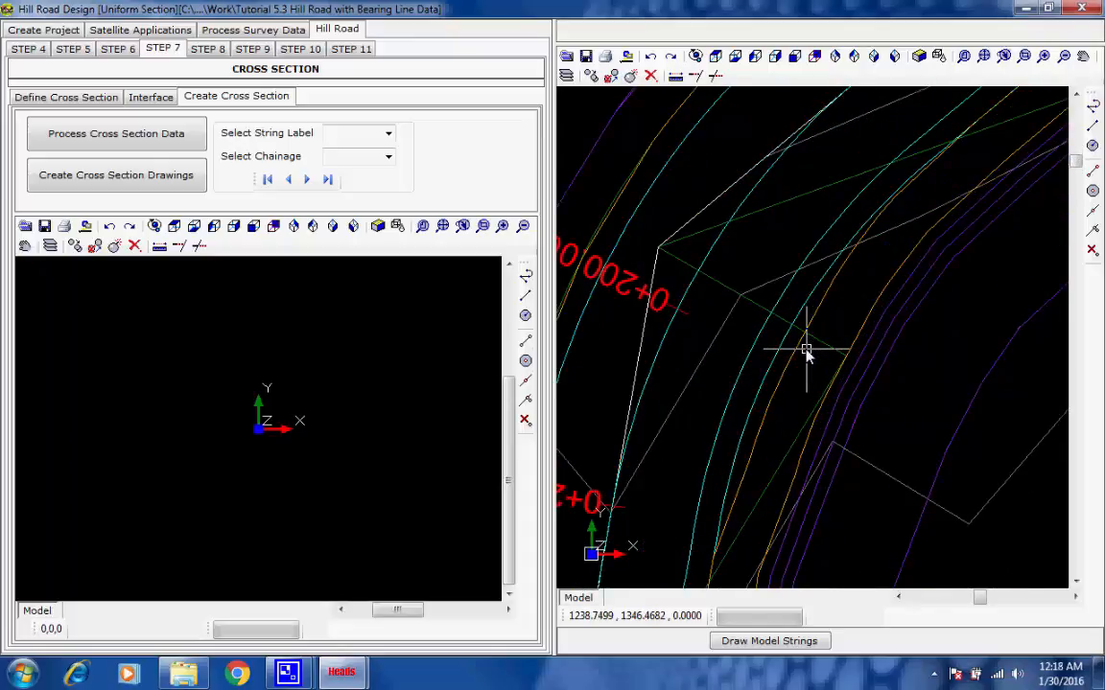
pyautogui.scroll(3, 806, 350)
pyautogui.scroll(-3, 788, 337)
pyautogui.scroll(-2, 788, 337)
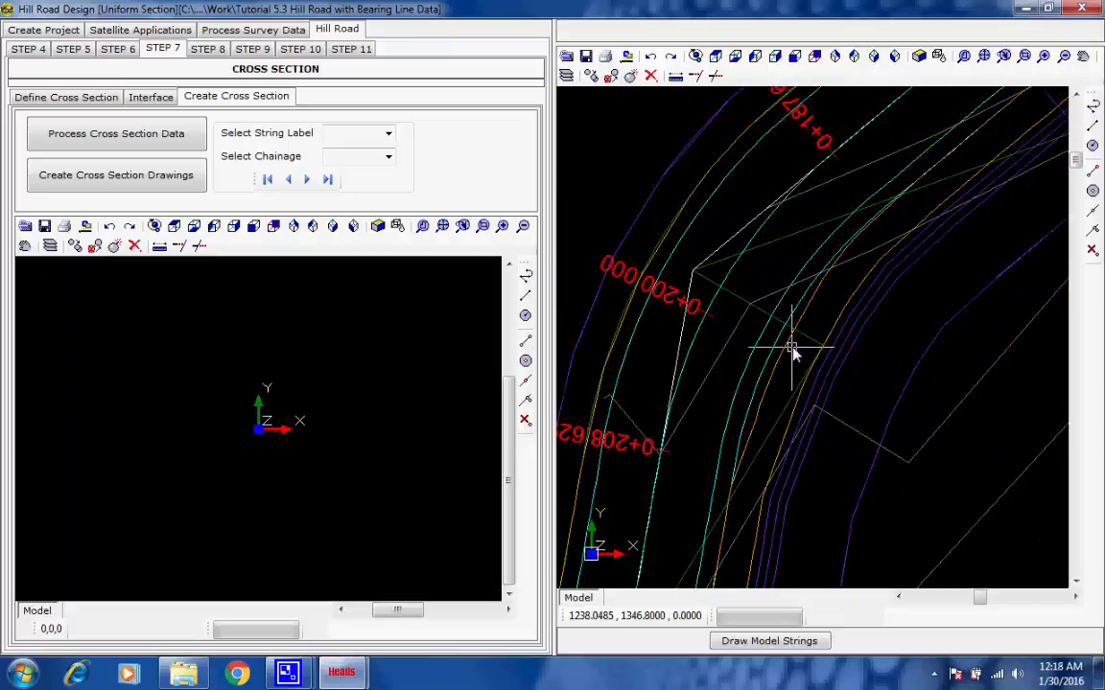
pyautogui.scroll(-3, 789, 350)
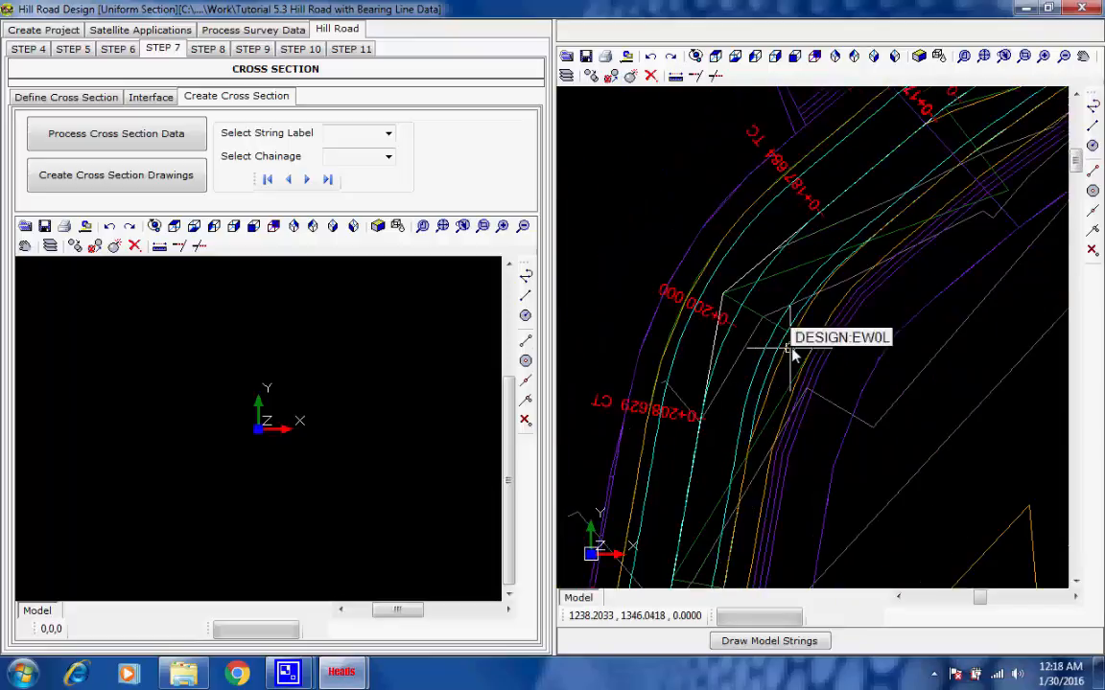
pyautogui.scroll(-2, 791, 353)
pyautogui.scroll(-2, 843, 320)
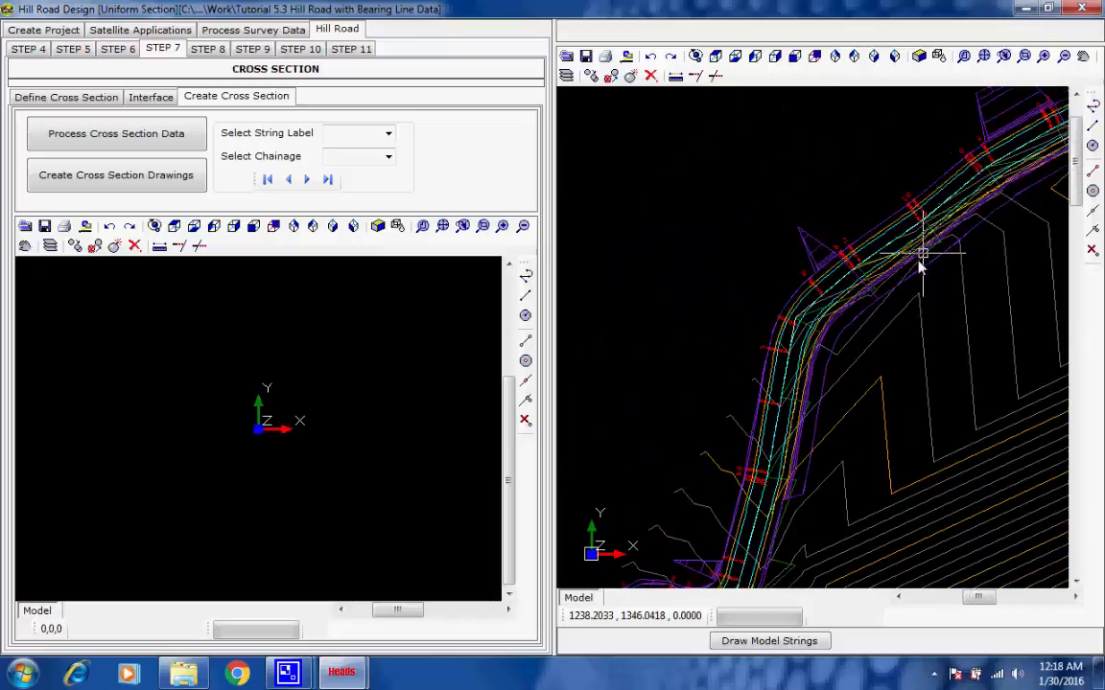
# Follow the road strings along the alignment and inspect the slope strings at the bend near chainage 0+550.
pyautogui.moveTo(920, 256); pyautogui.dragTo(798, 345, button='middle')
pyautogui.moveTo(916, 263); pyautogui.dragTo(783, 327, button='middle')
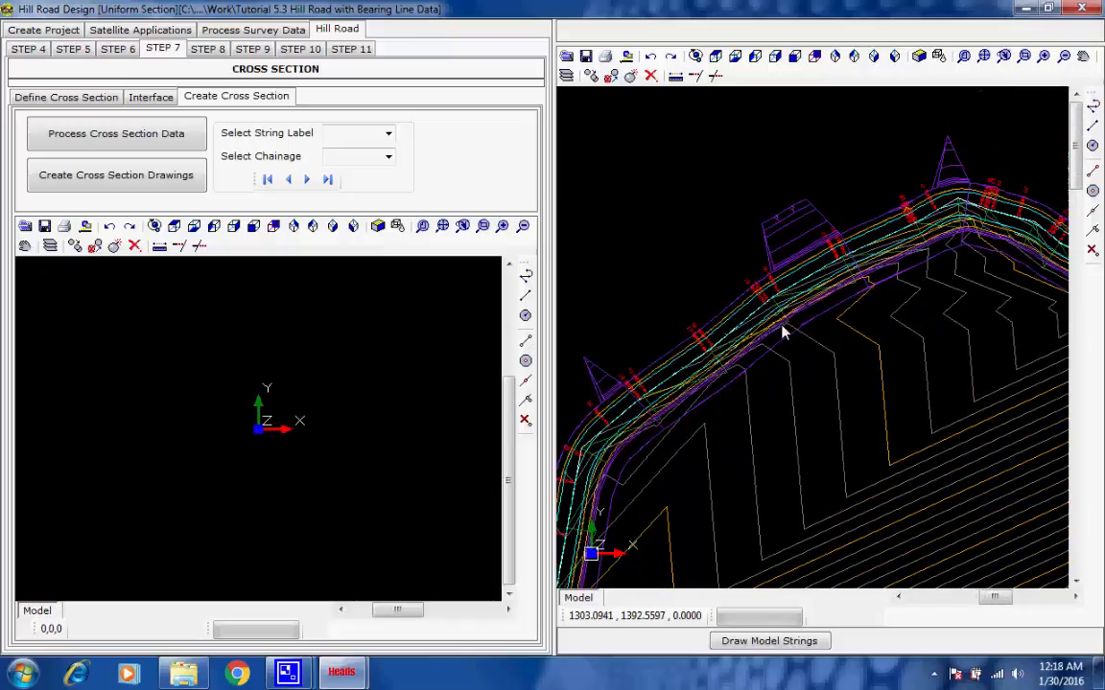
pyautogui.scroll(-2, 801, 308)
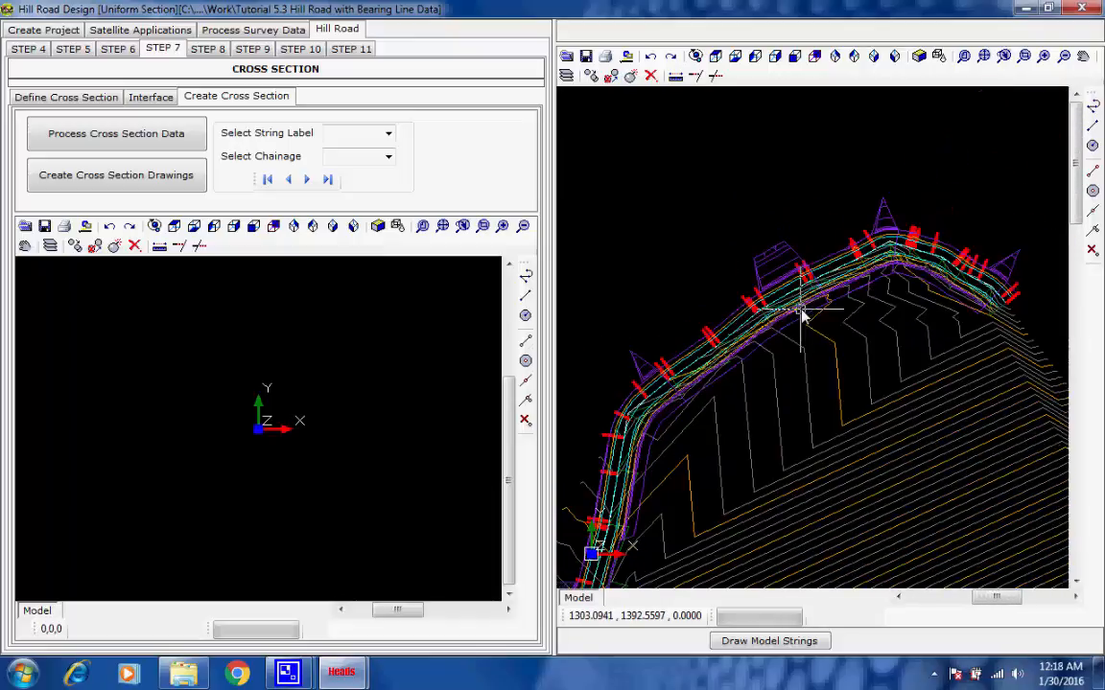
pyautogui.scroll(-2, 863, 258)
pyautogui.moveTo(654, 430); pyautogui.dragTo(894, 213, button='middle')
pyautogui.moveTo(715, 523); pyautogui.dragTo(758, 345, button='middle')
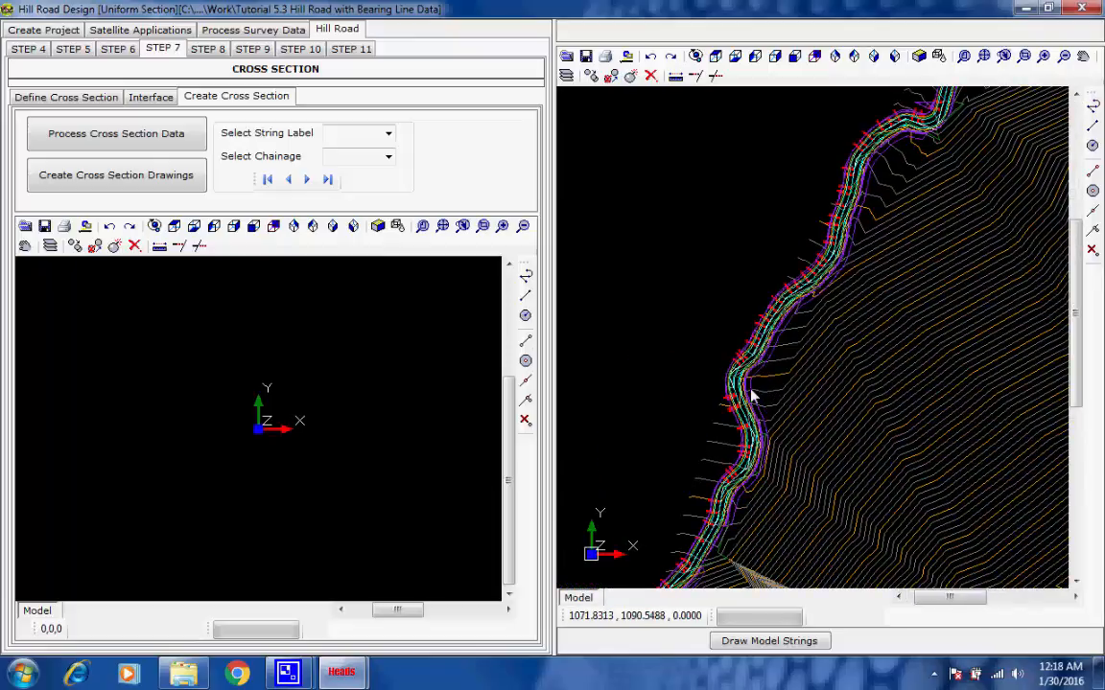
pyautogui.scroll(3, 746, 381)
pyautogui.scroll(2, 746, 383)
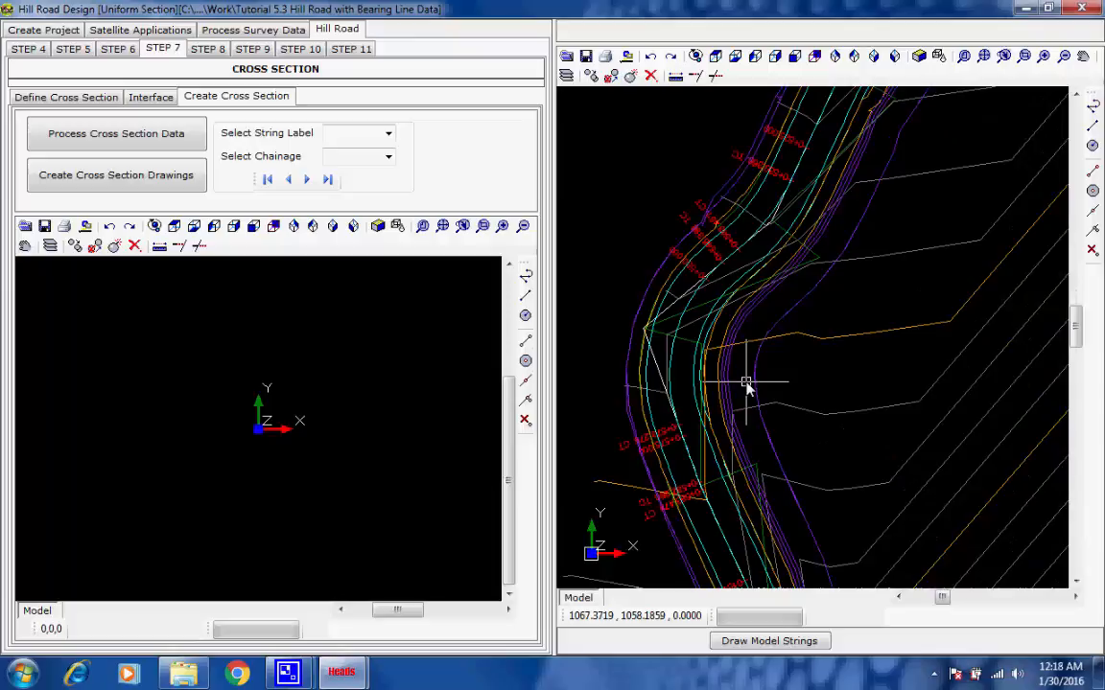
pyautogui.scroll(3, 746, 384)
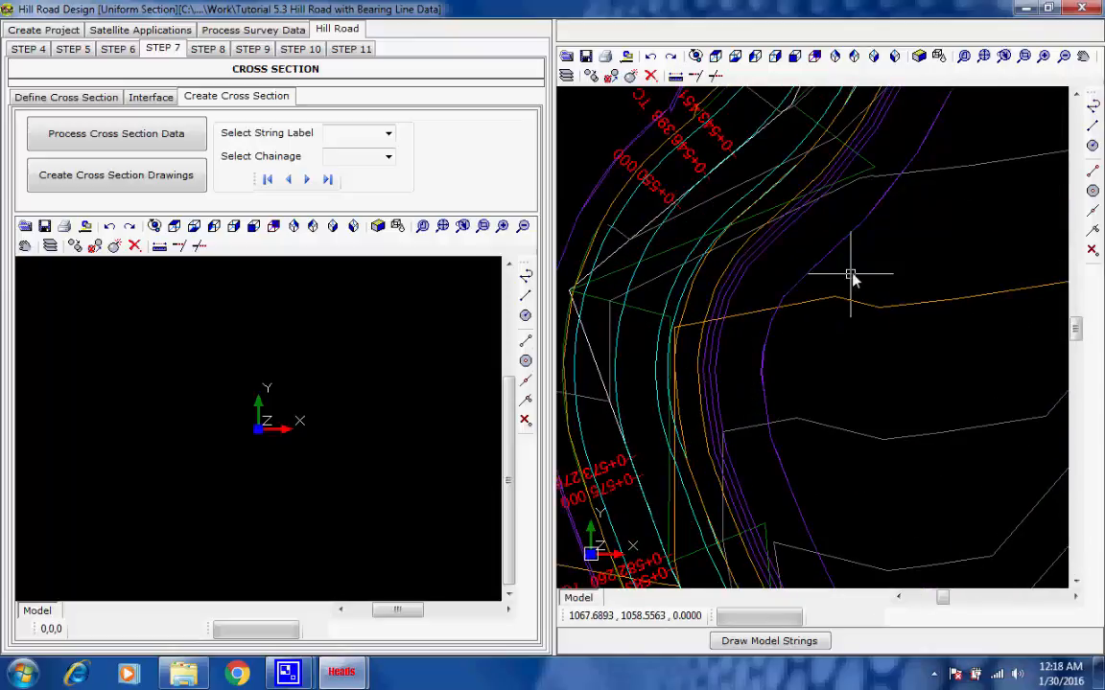
pyautogui.scroll(-1, 849, 276)
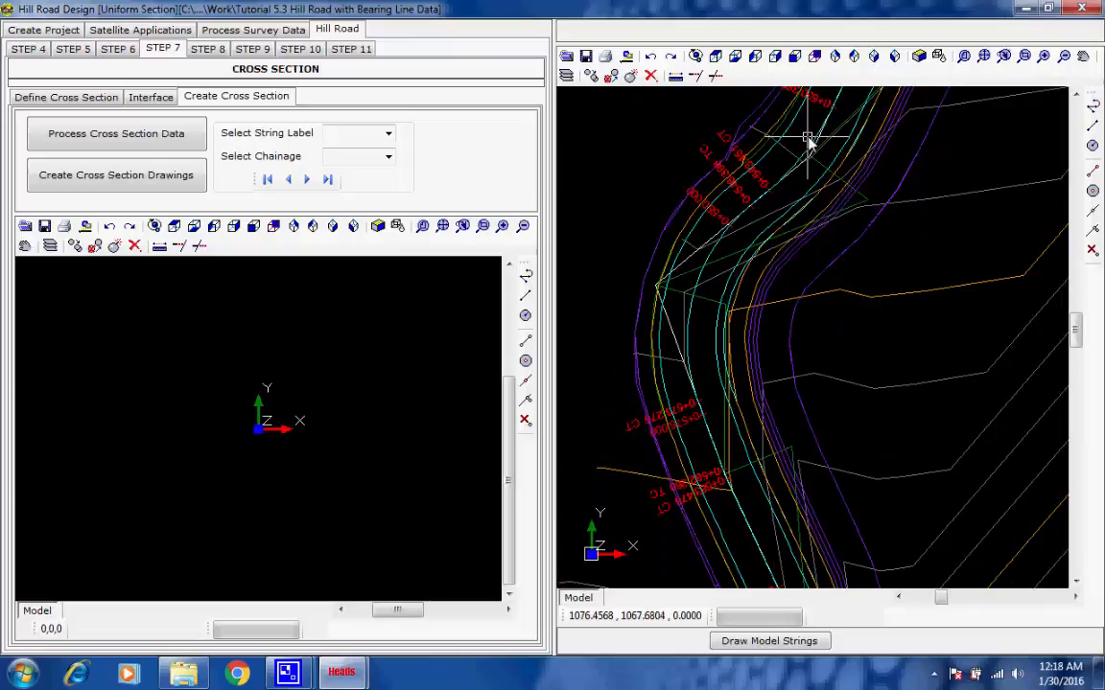
# Create the cross section drawings from the processed data.
pyautogui.click(128, 181)
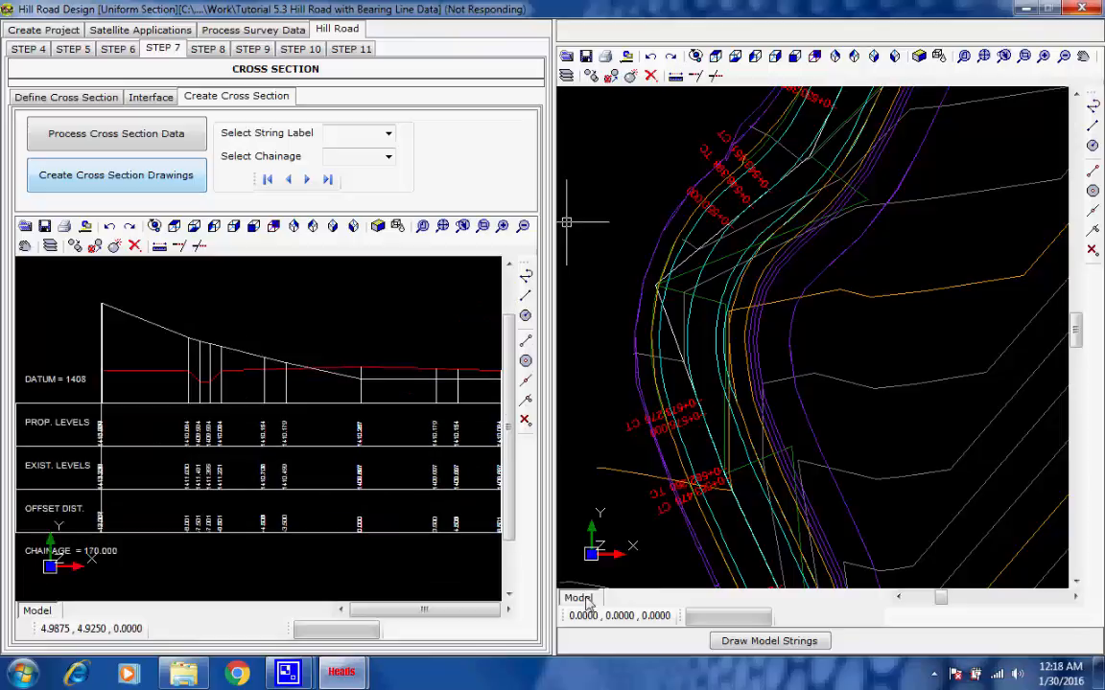
pyautogui.moveTo(309, 677)
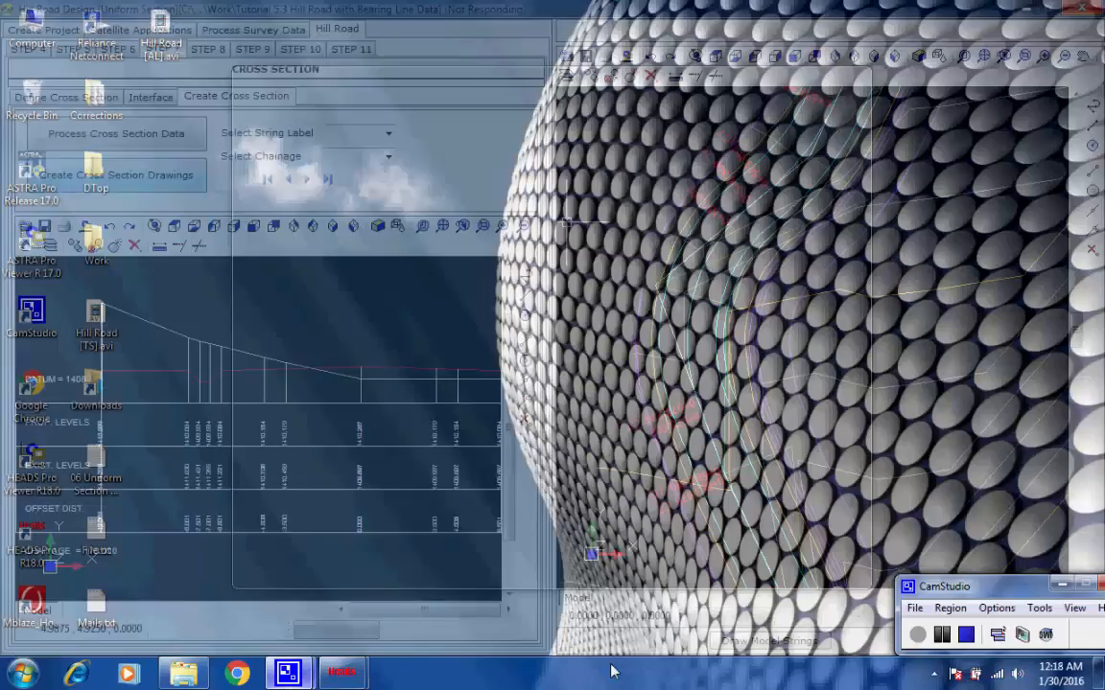
pyautogui.click(197, 580)
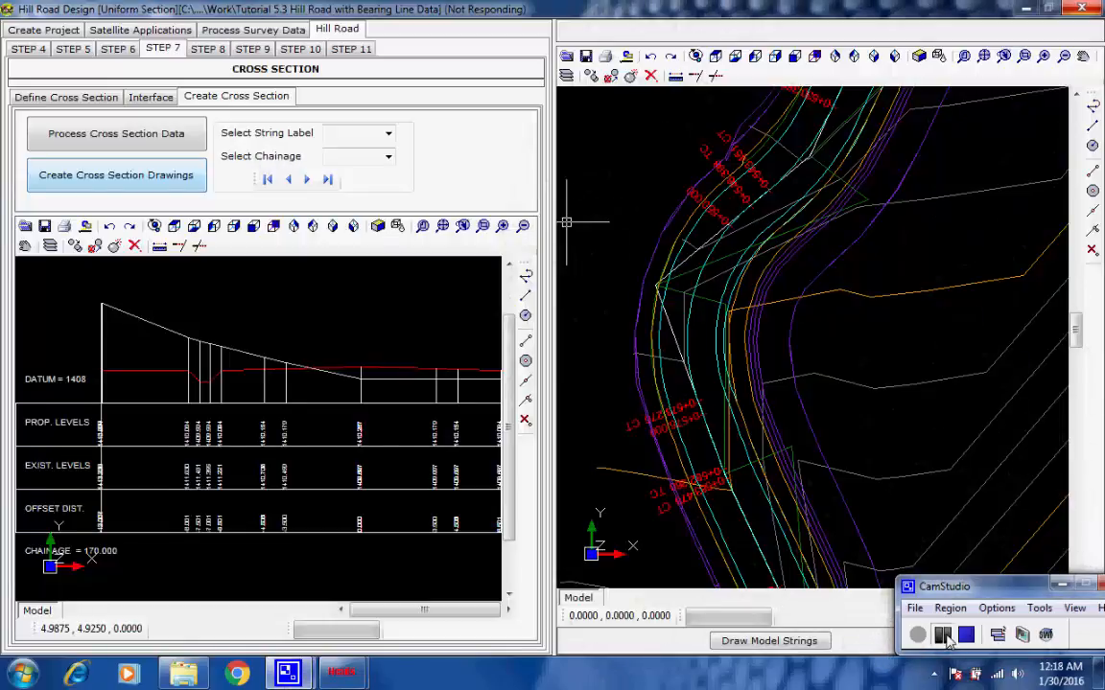
# Display the cross section drawing of string I001 at chainage 550.
pyautogui.click(388, 159)
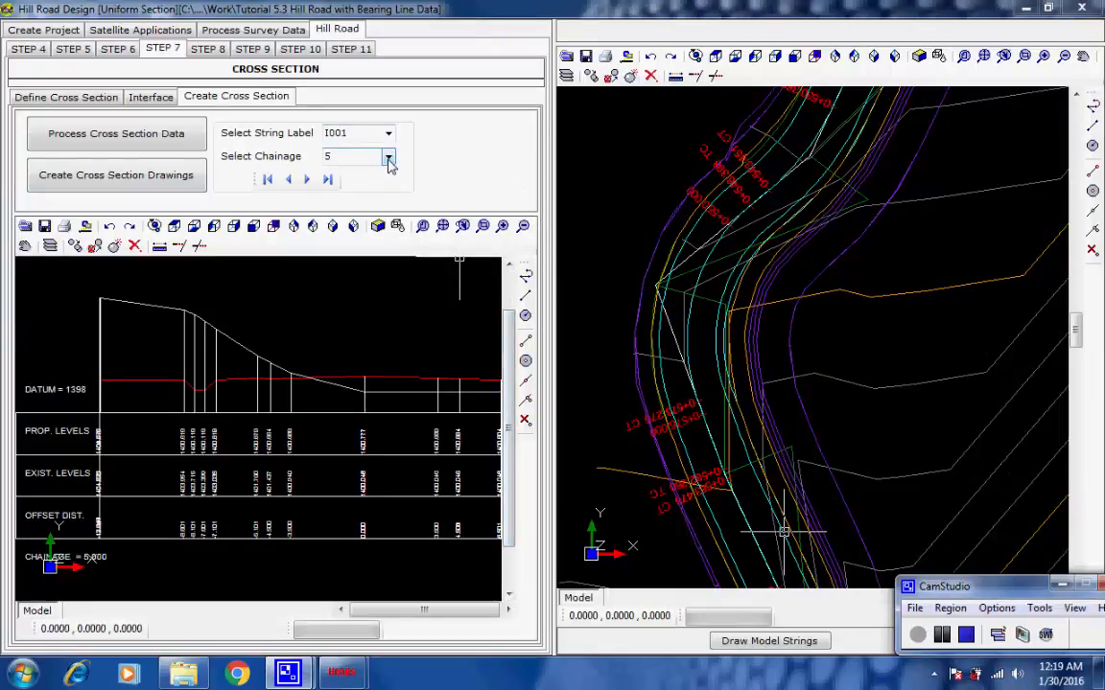
pyautogui.moveTo(388, 194); pyautogui.dragTo(385, 219)
pyautogui.scroll(-20, 388, 223)
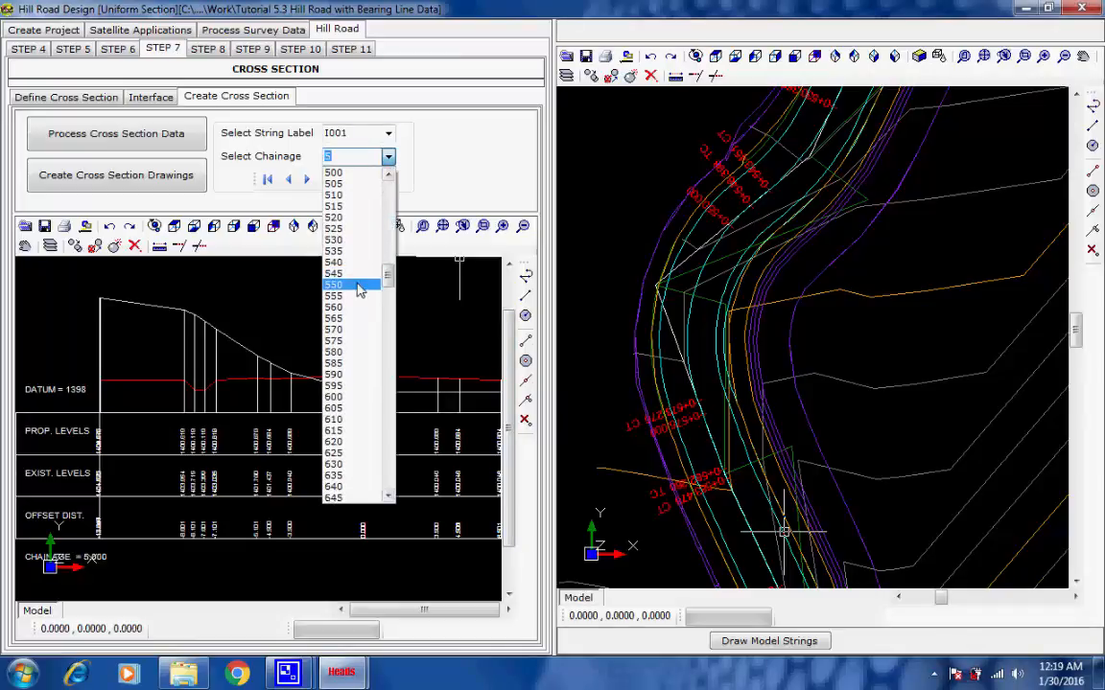
pyautogui.click(358, 286)
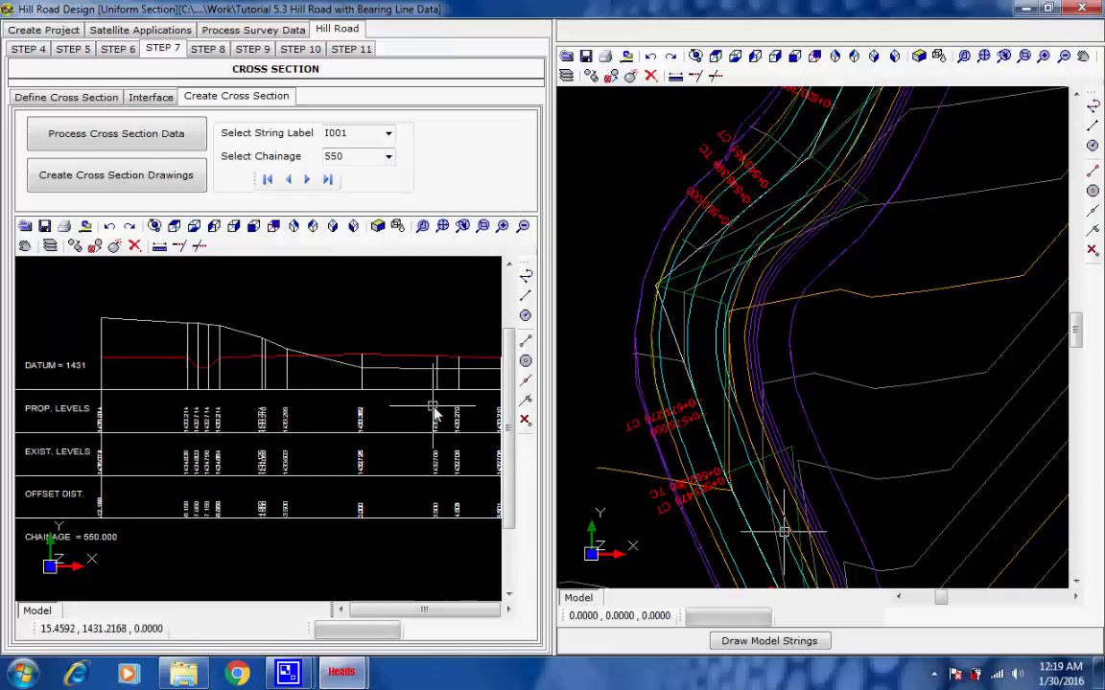
# Examine the existing and proposed levels in the cross section drawing at chainage 550.
pyautogui.scroll(-2, 440, 327)
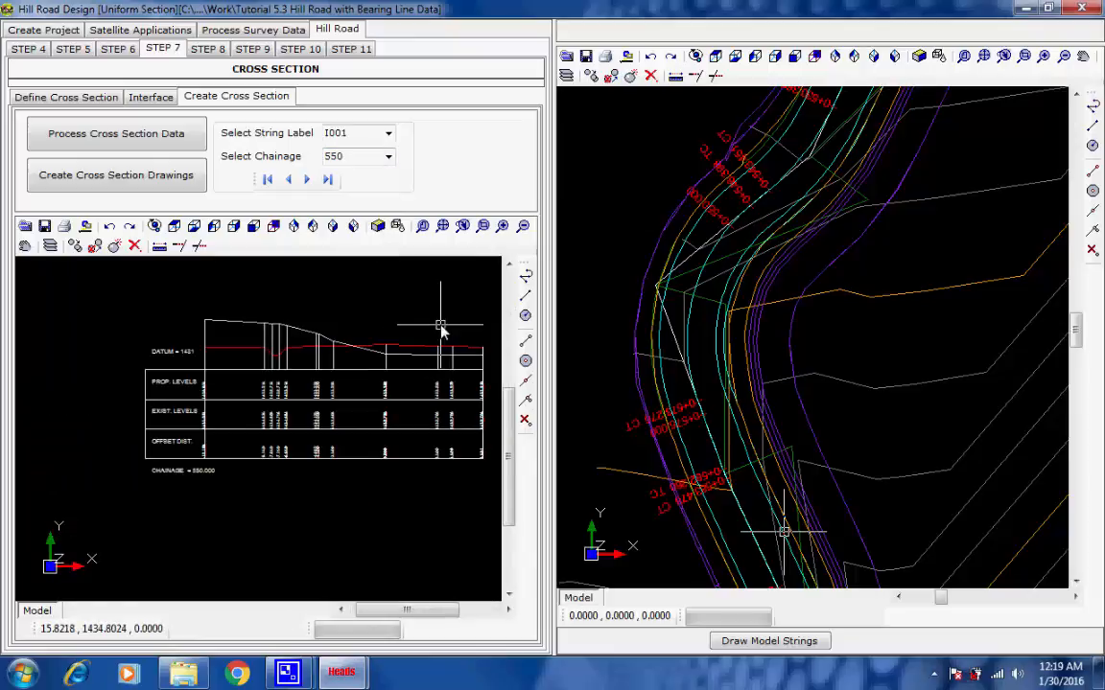
pyautogui.scroll(1, 440, 327)
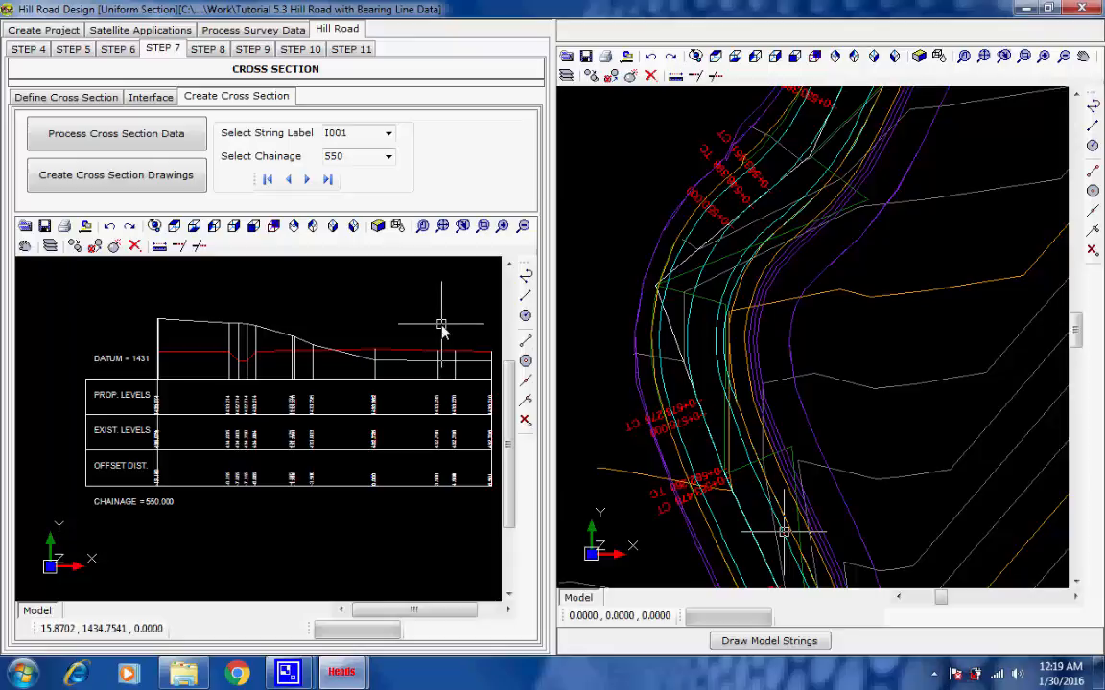
pyautogui.scroll(1, 441, 329)
pyautogui.scroll(-1, 441, 329)
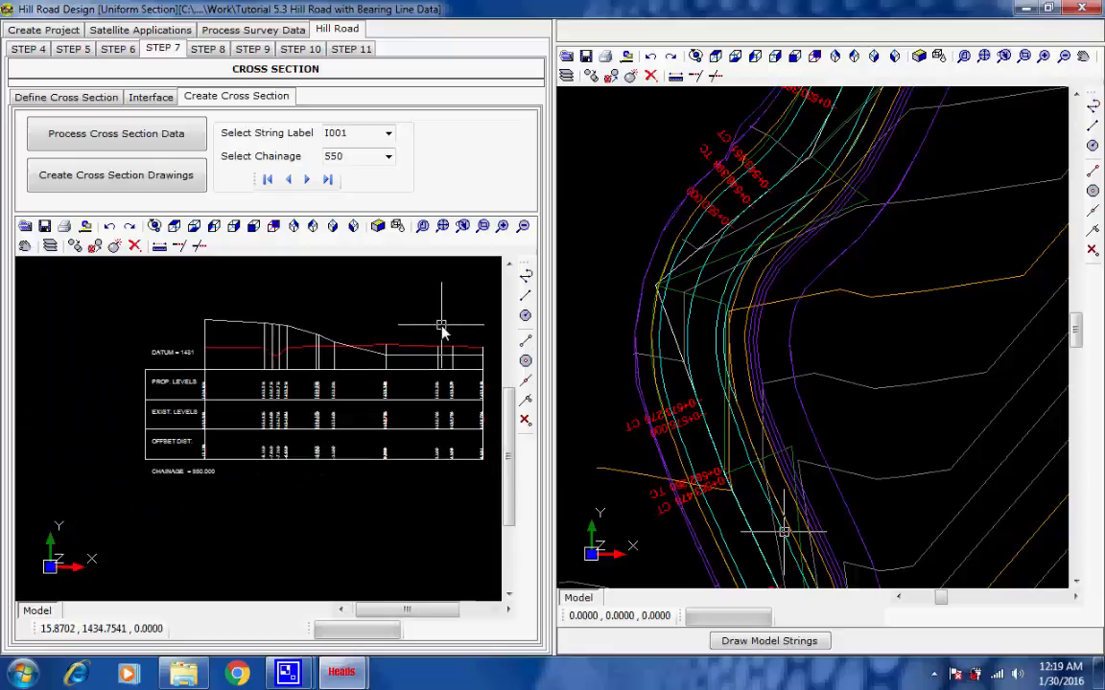
pyautogui.scroll(1, 439, 329)
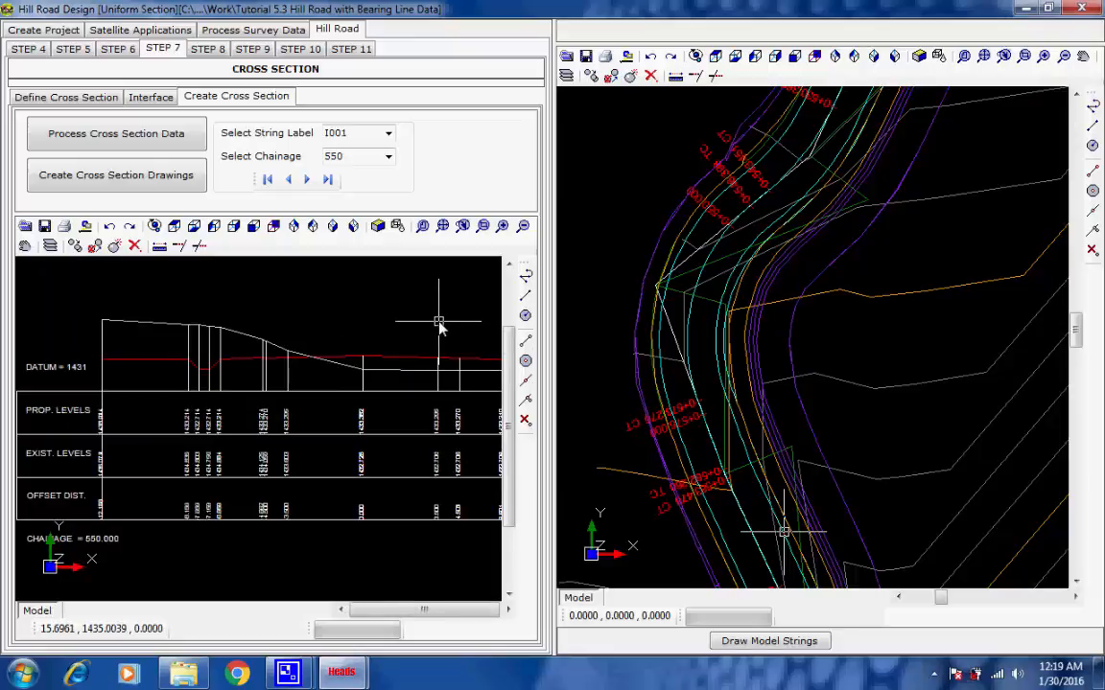
# Define the main road pavement layers (BC, DBM, WMM) for interface I001 from the default data and save them.
pyautogui.click(217, 52)
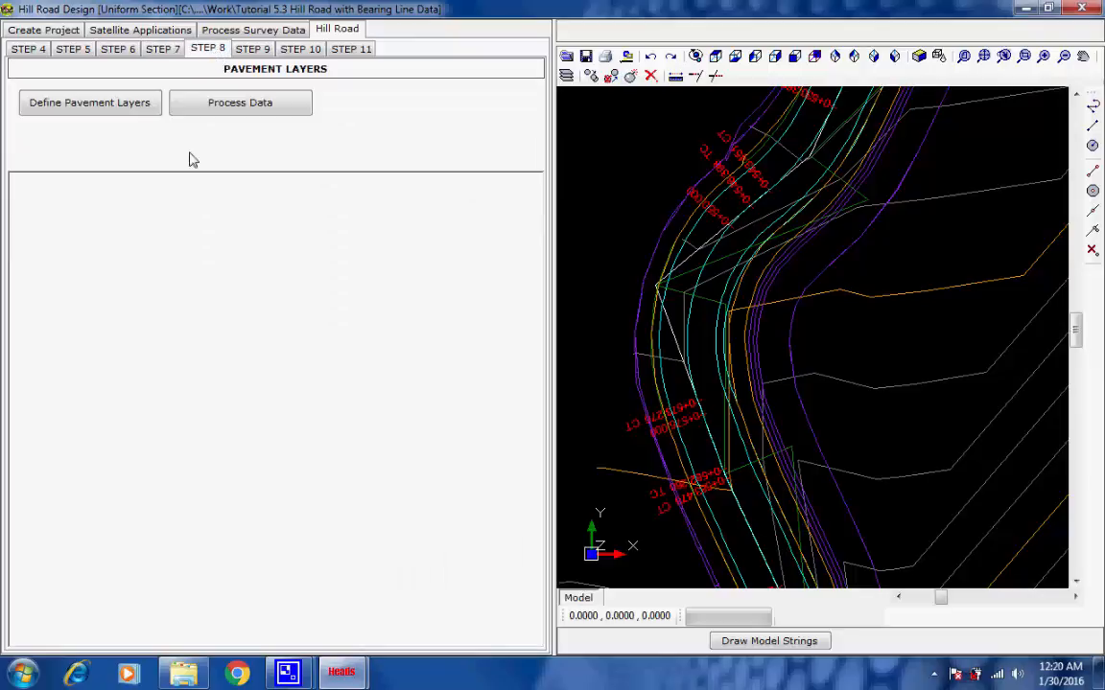
pyautogui.click(125, 109)
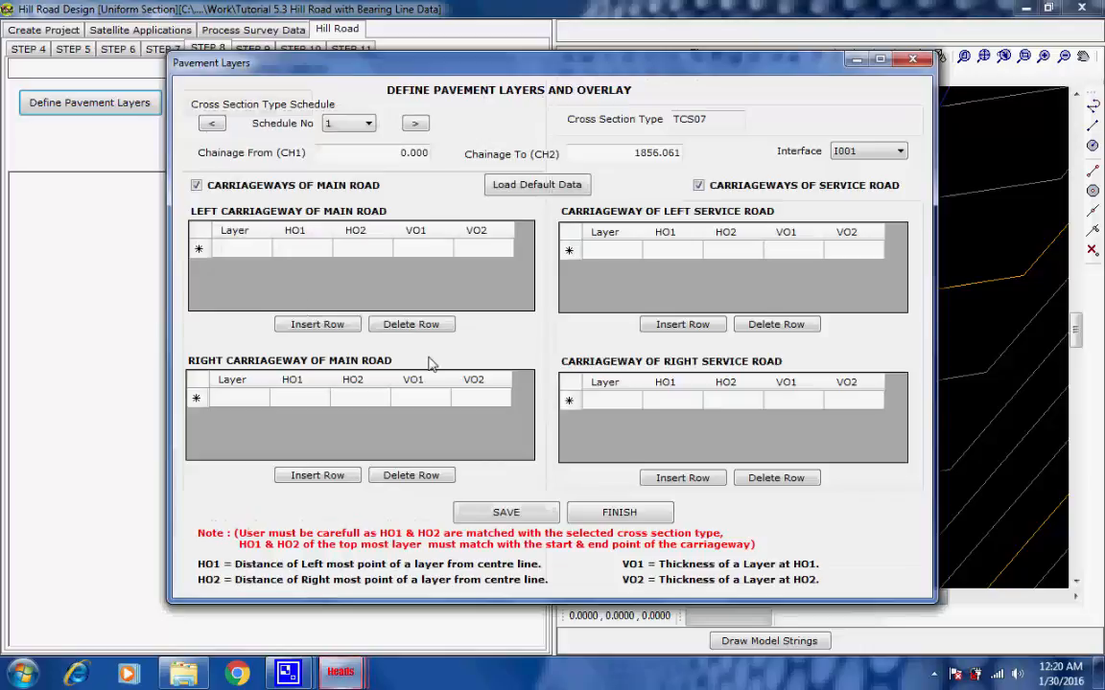
pyautogui.click(506, 192)
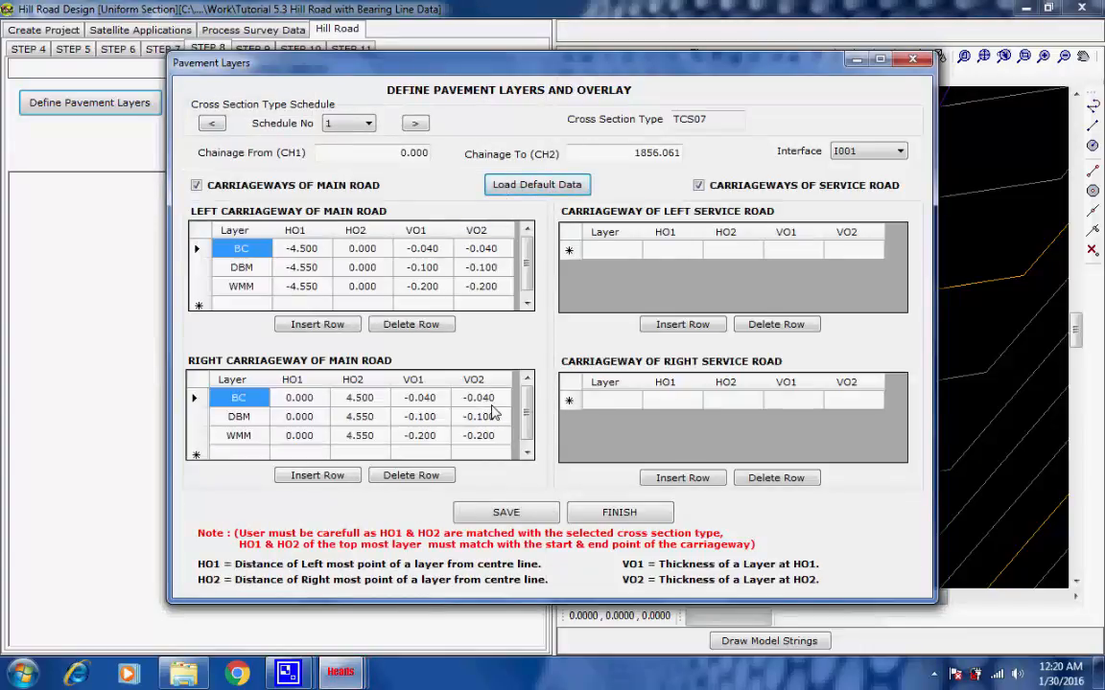
pyautogui.click(506, 514)
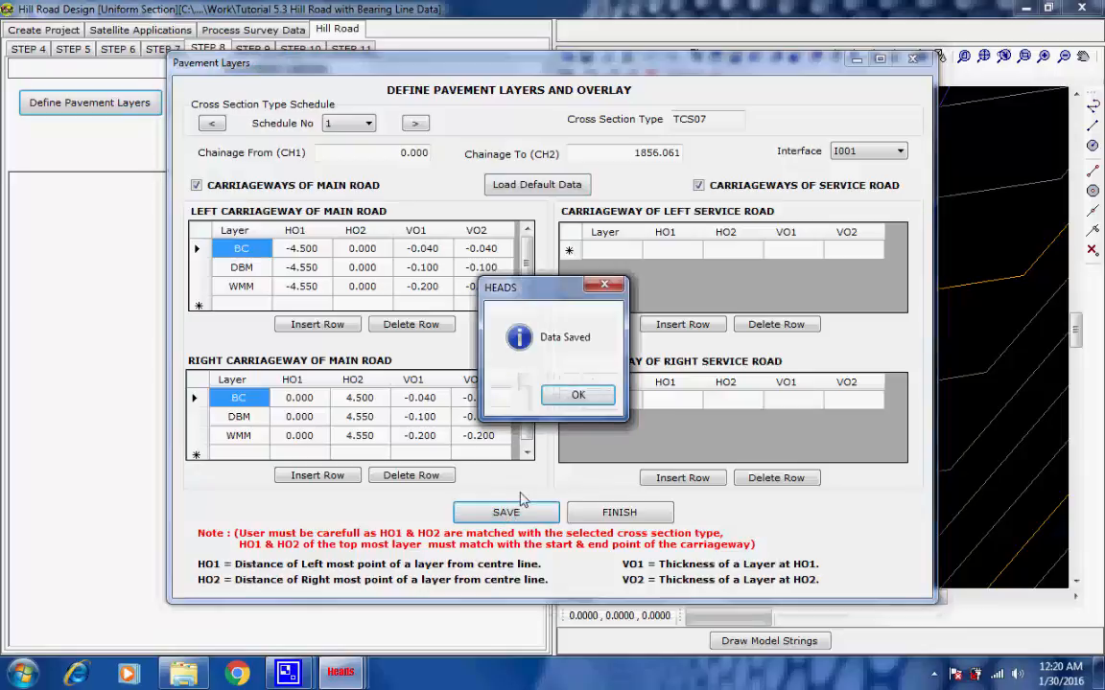
pyautogui.click(574, 396)
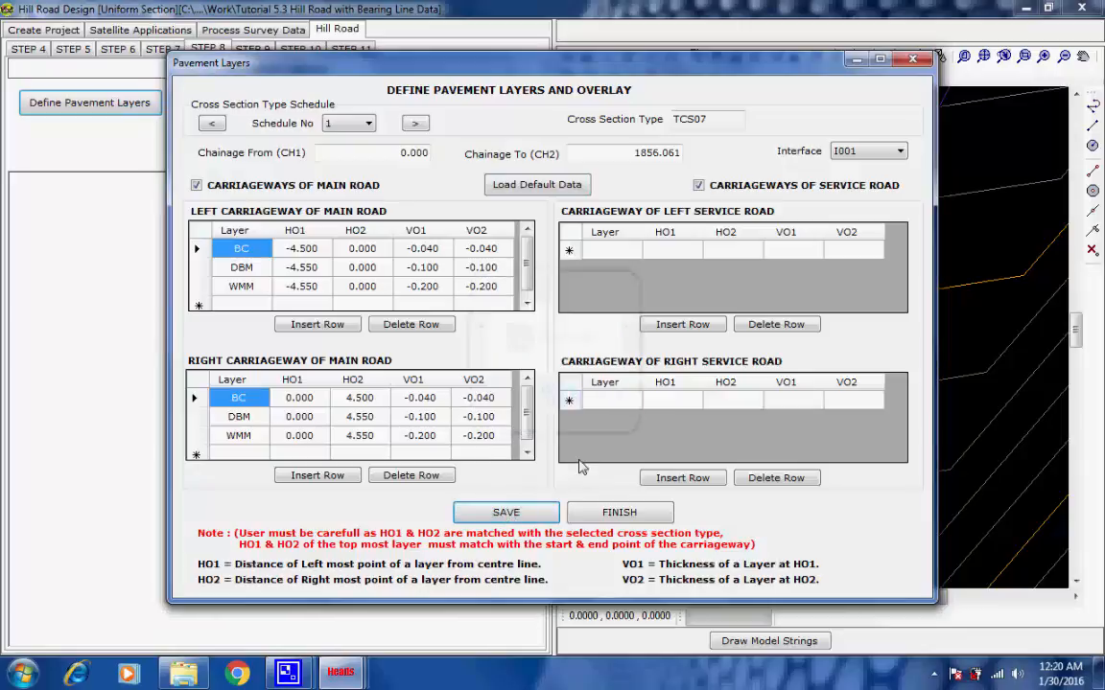
pyautogui.click(606, 510)
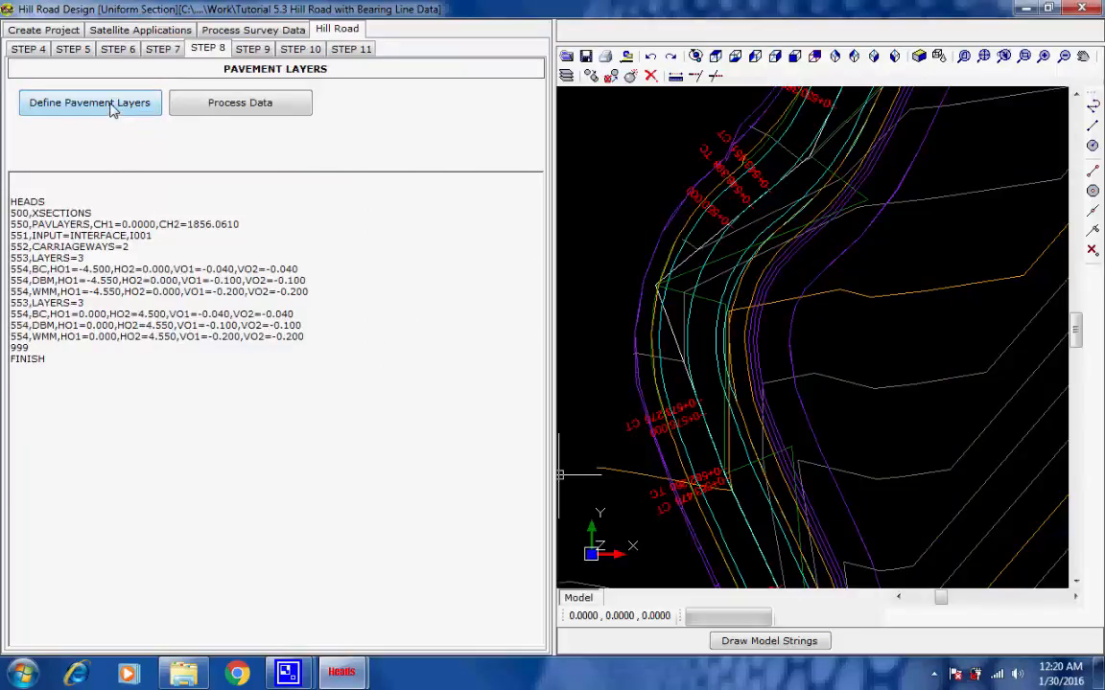
# Process the earthwork volume and mass haul data through to completion, accepting the notice about pavement layer input.
pyautogui.click(254, 48)
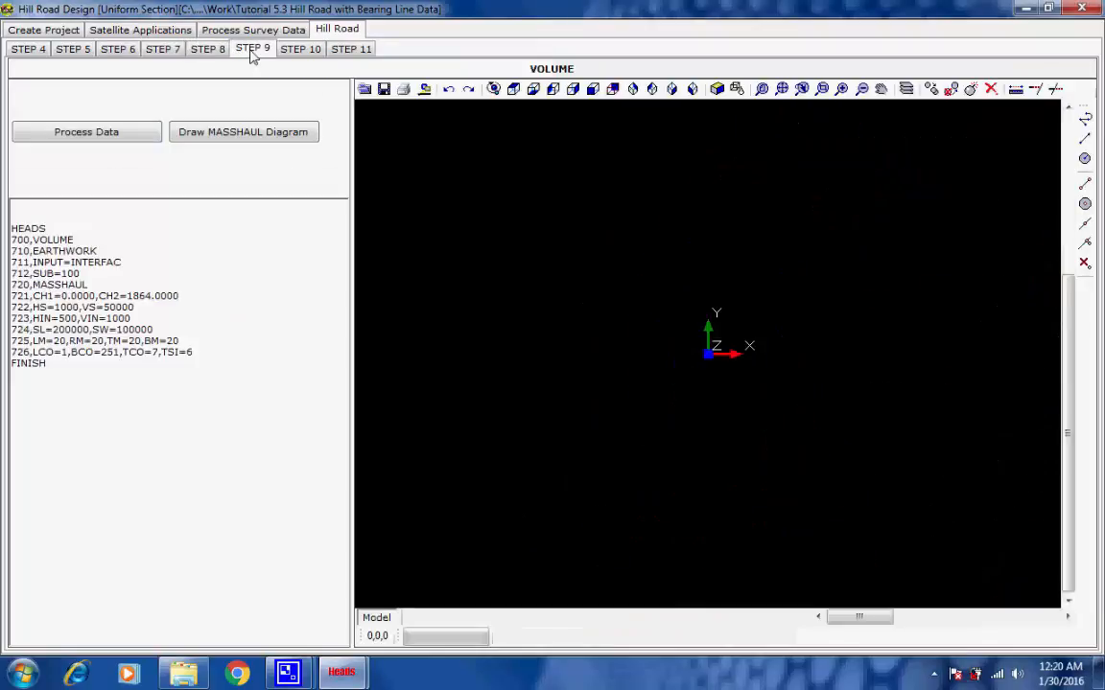
pyautogui.click(103, 137)
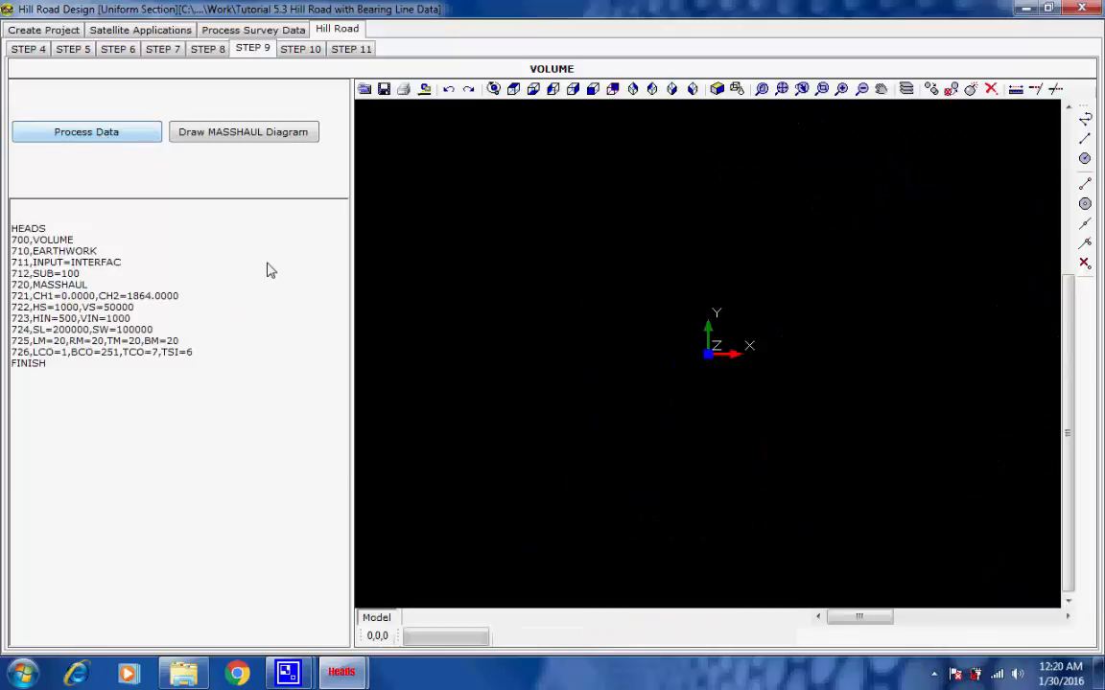
pyautogui.click(457, 245)
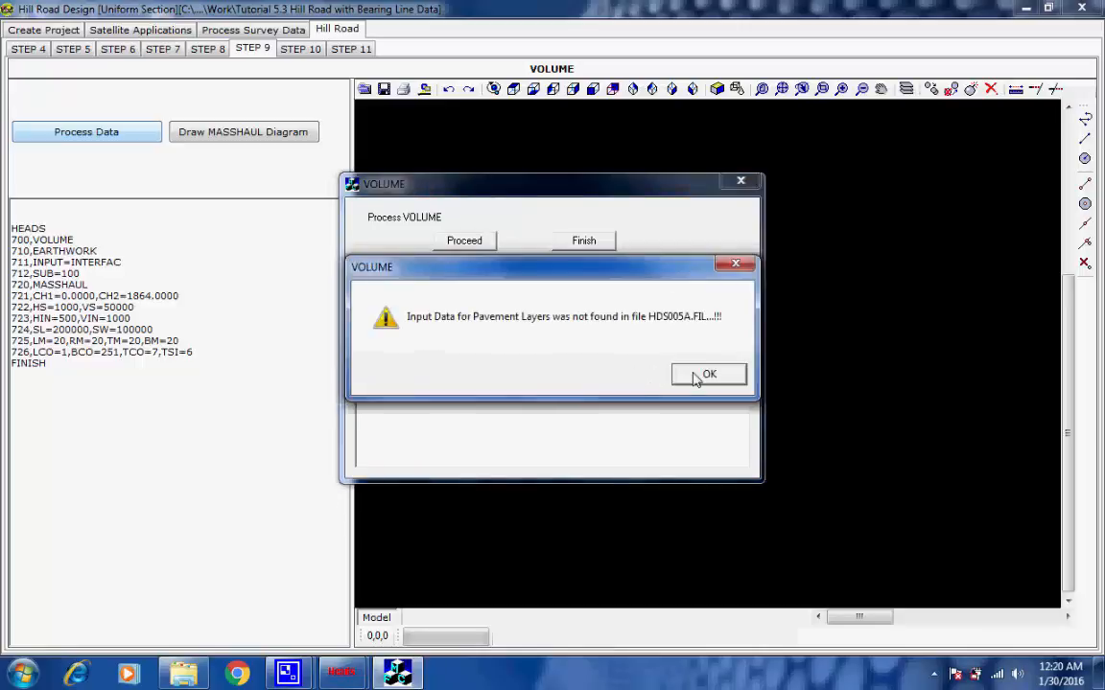
pyautogui.click(707, 375)
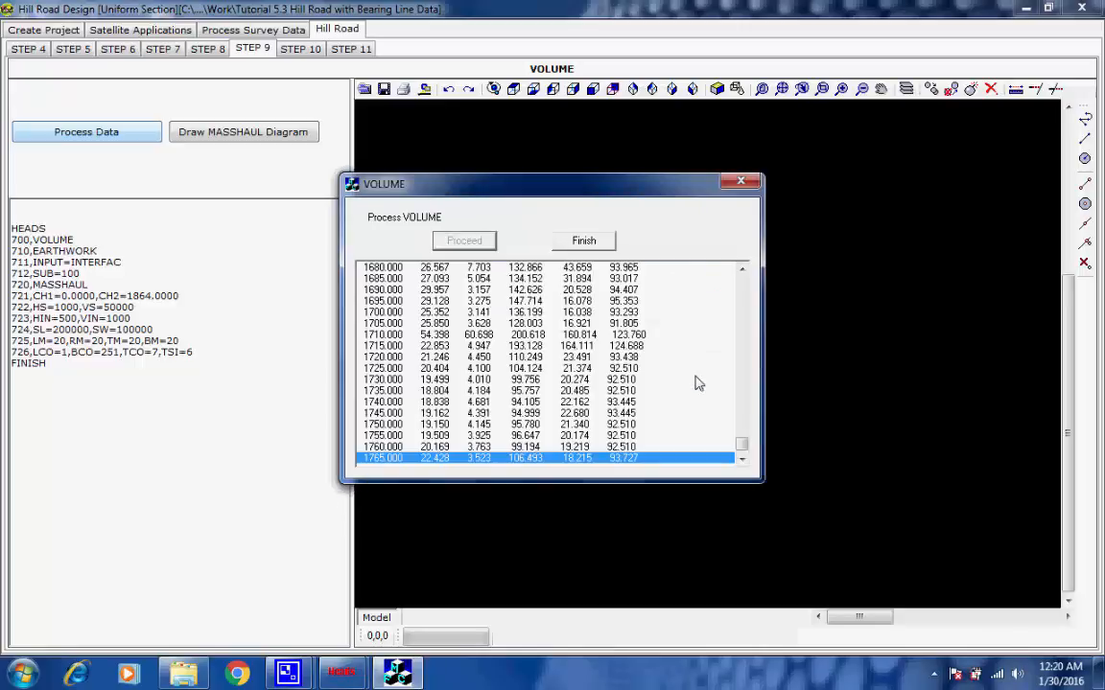
pyautogui.click(703, 375)
pyautogui.click(587, 244)
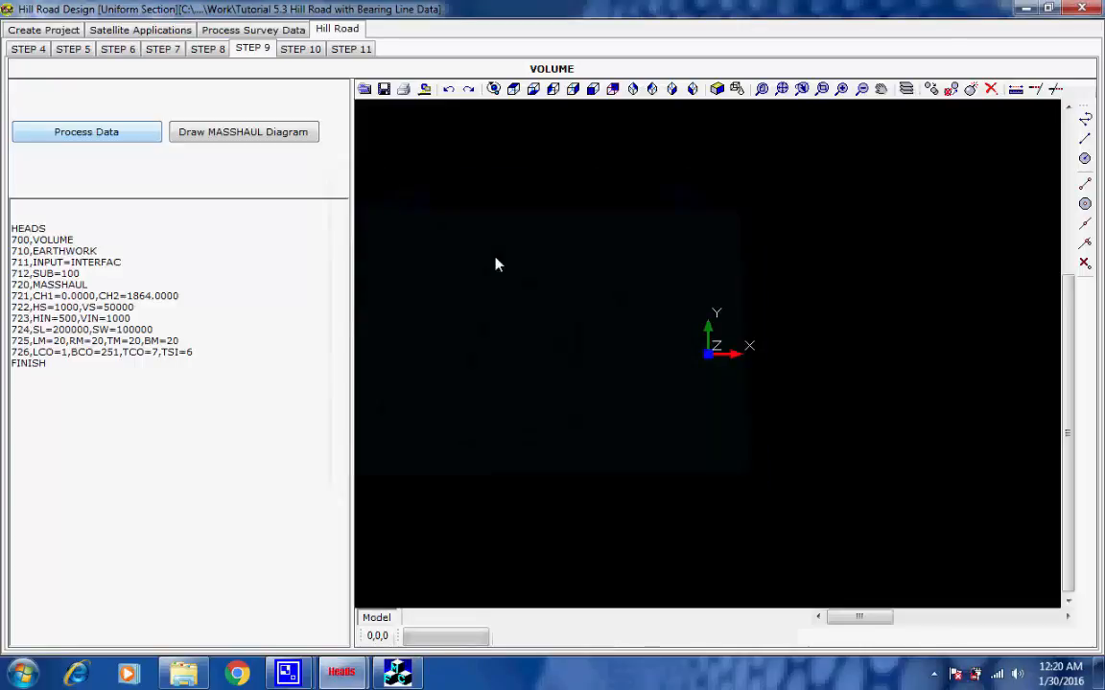
# Review the strings set up for the plan drawing and process the data to create the plan drawing.
pyautogui.click(307, 50)
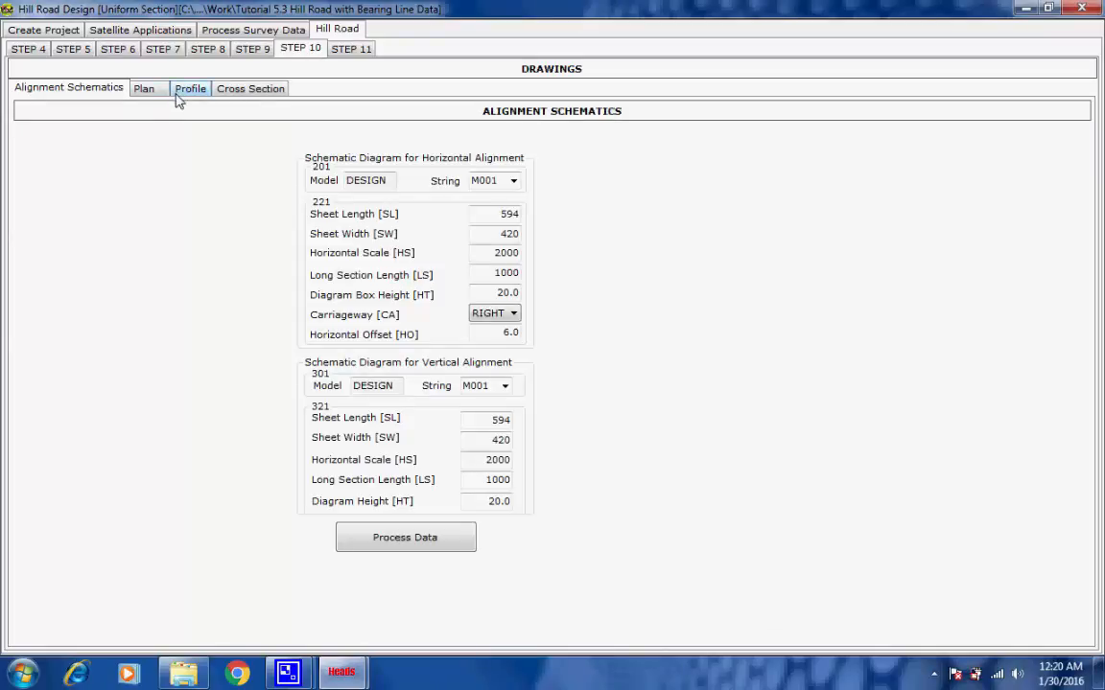
pyautogui.click(149, 91)
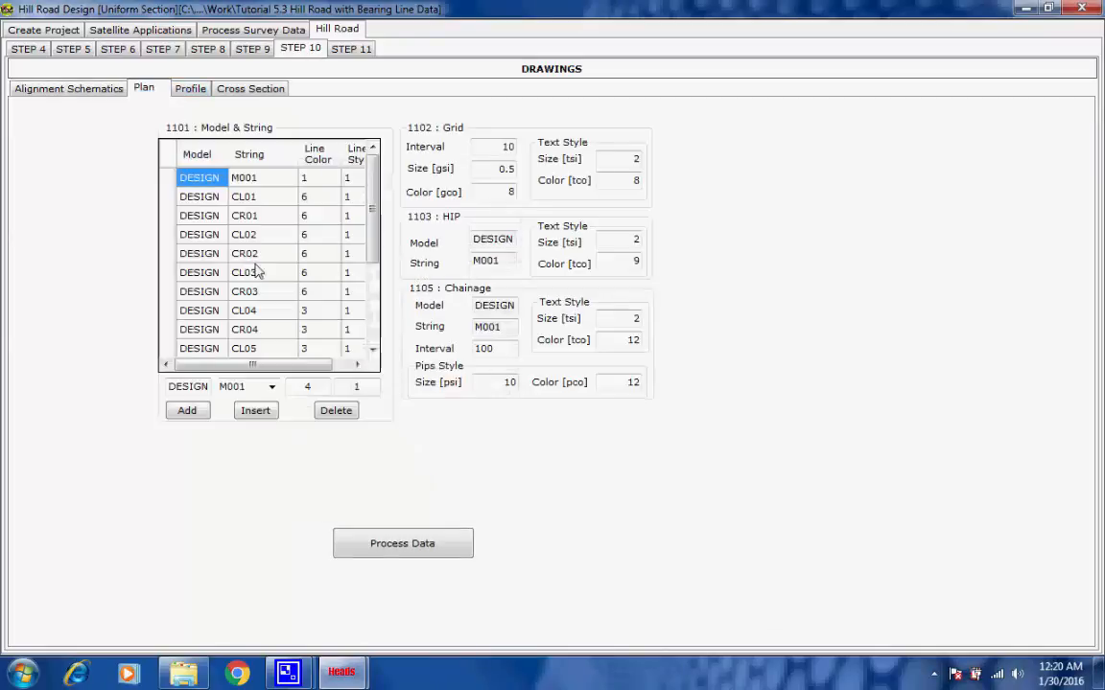
pyautogui.scroll(-3, 340, 240)
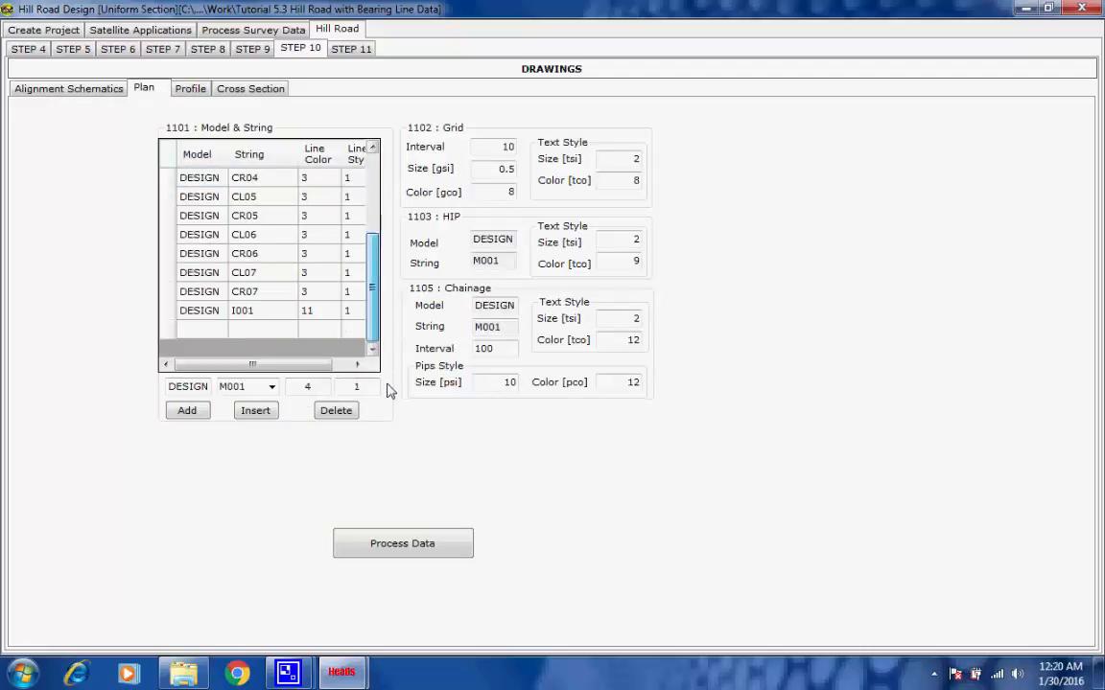
pyautogui.scroll(3, 382, 221)
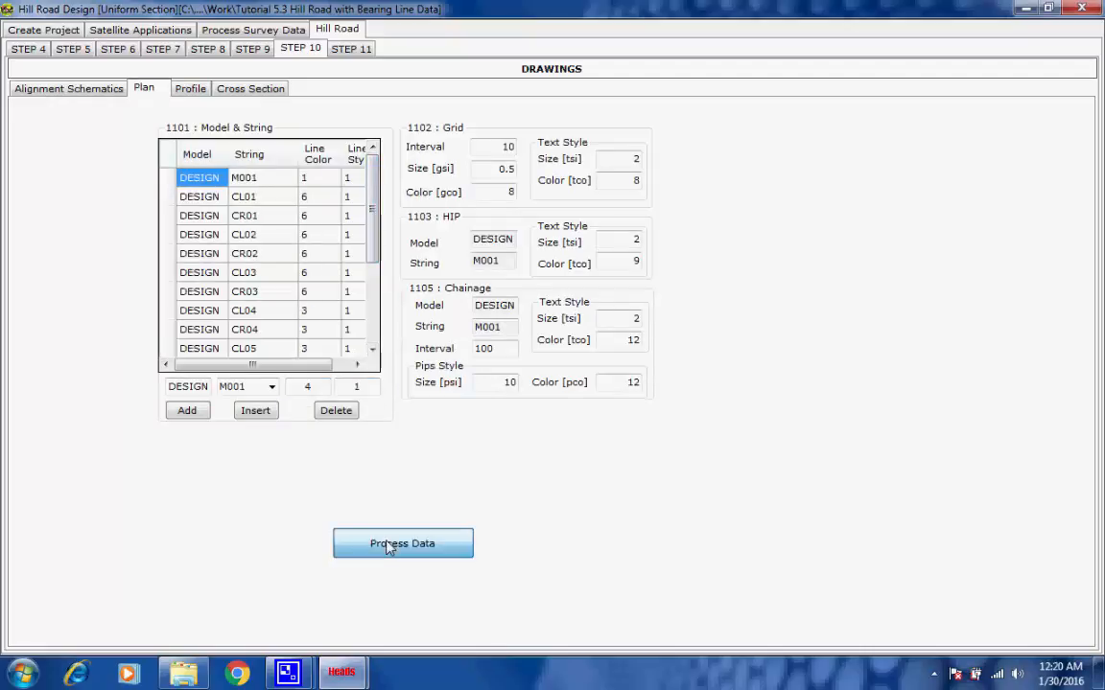
pyautogui.click(476, 245)
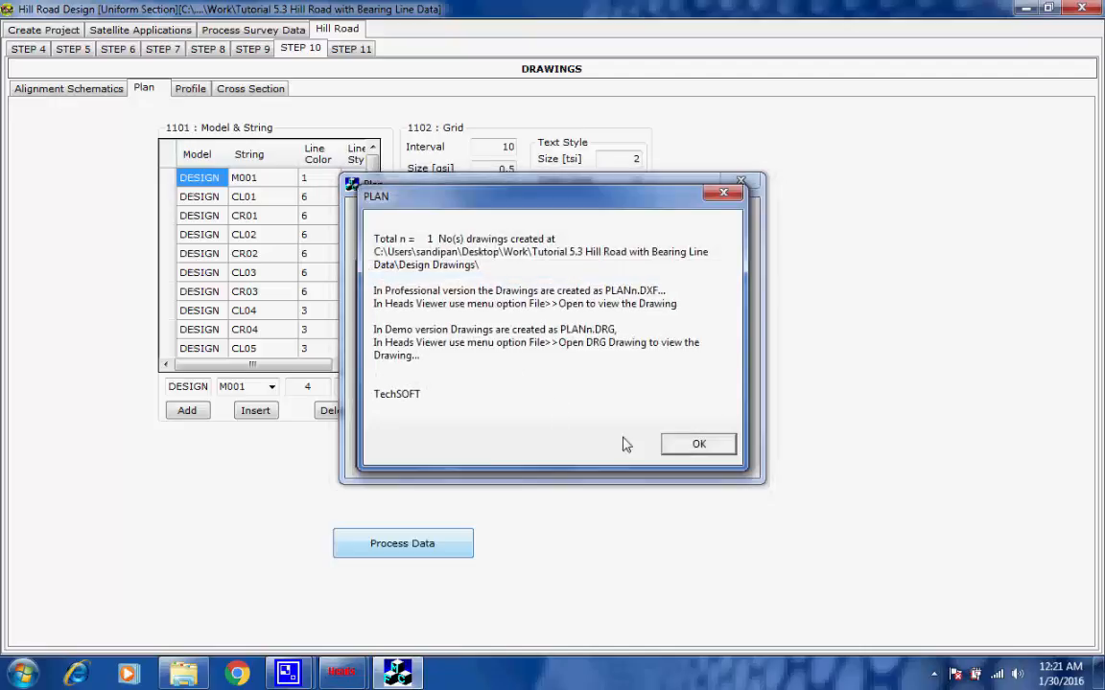
pyautogui.click(683, 447)
pyautogui.click(602, 248)
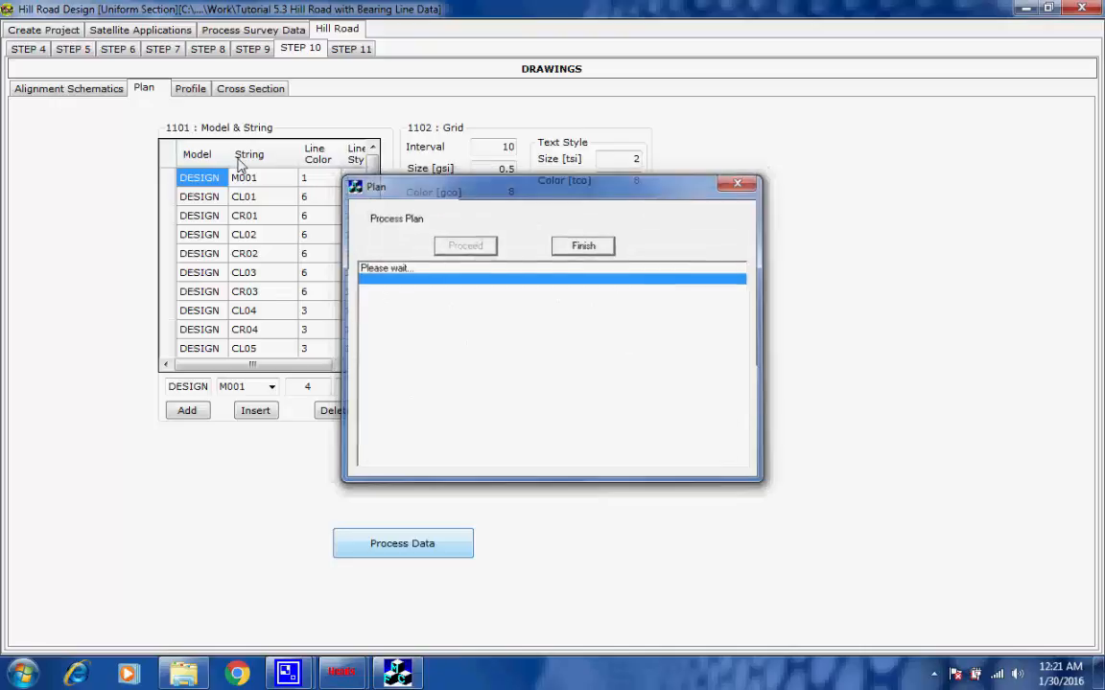
# Review the master strings and caption labels listed for the profile drawing.
pyautogui.click(199, 93)
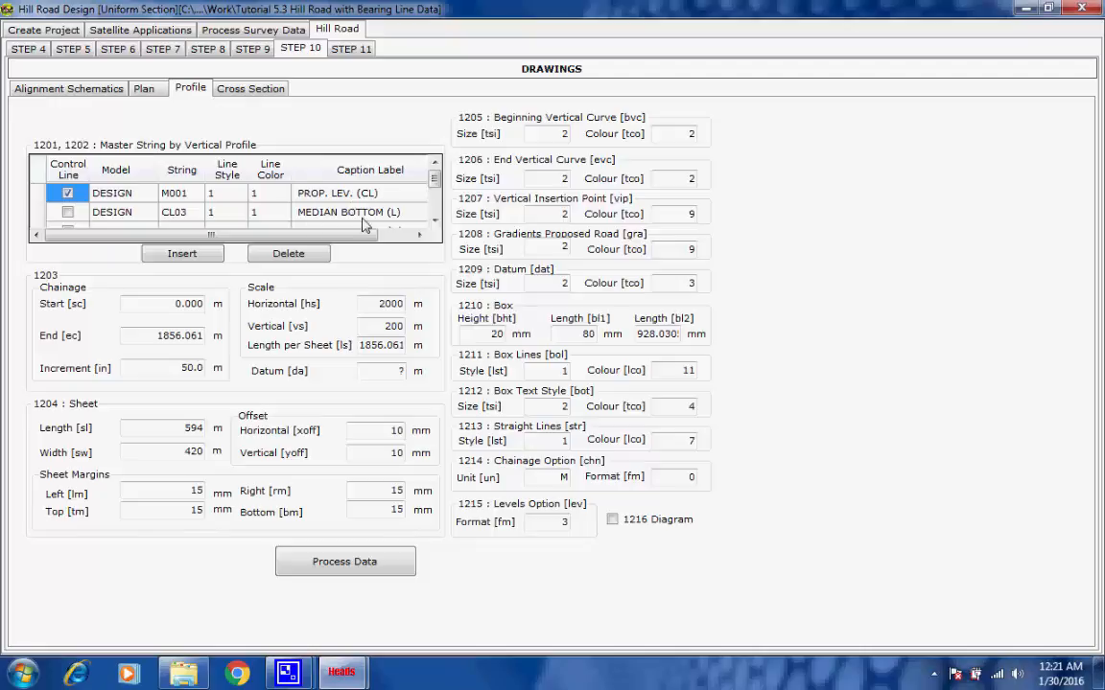
pyautogui.moveTo(433, 180)
pyautogui.mouseDown()
pyautogui.moveTo(436, 209)
pyautogui.moveTo(433, 178)
pyautogui.mouseUp()
pyautogui.click(435, 221)
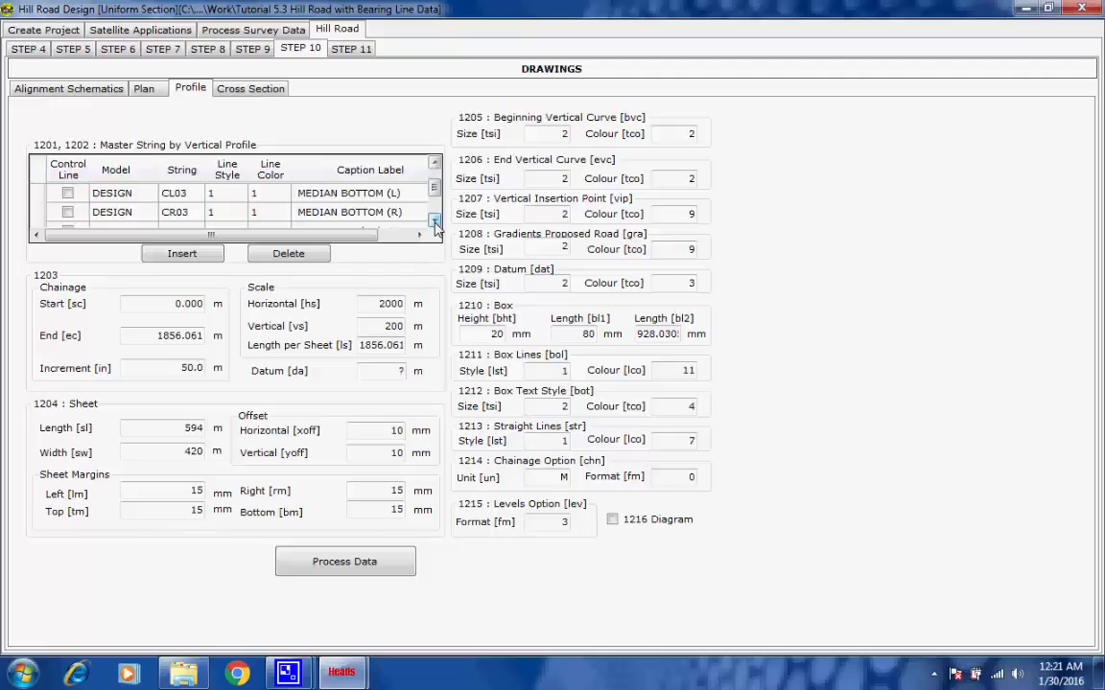
pyautogui.click(434, 222)
pyautogui.click(435, 163)
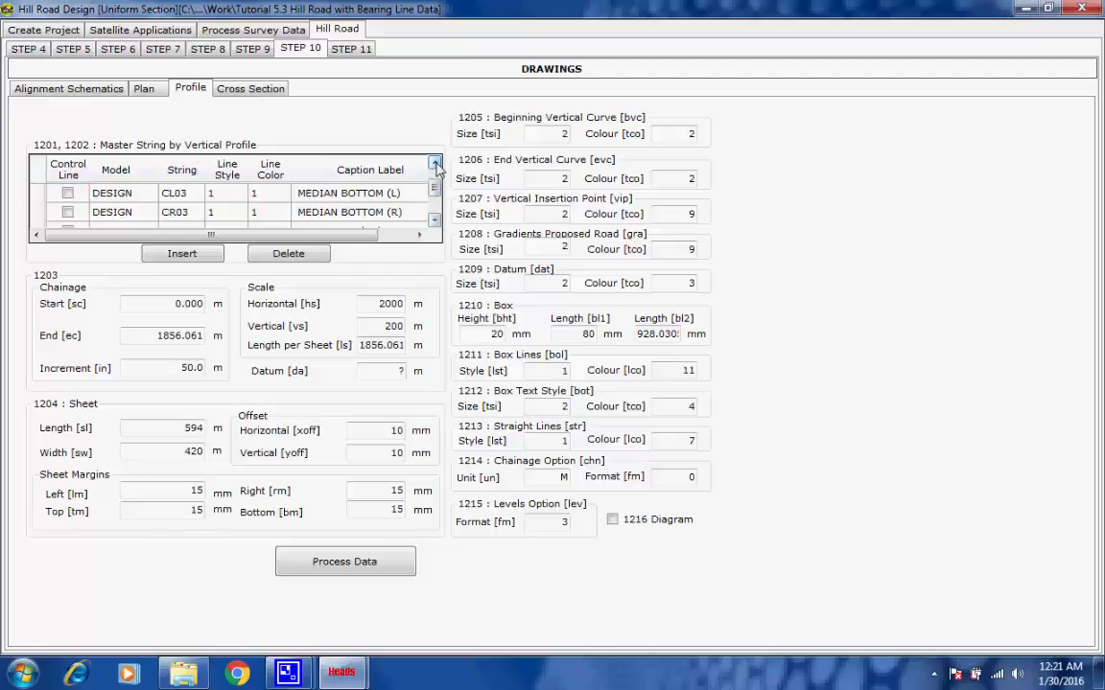
pyautogui.click(436, 221)
pyautogui.click(436, 220)
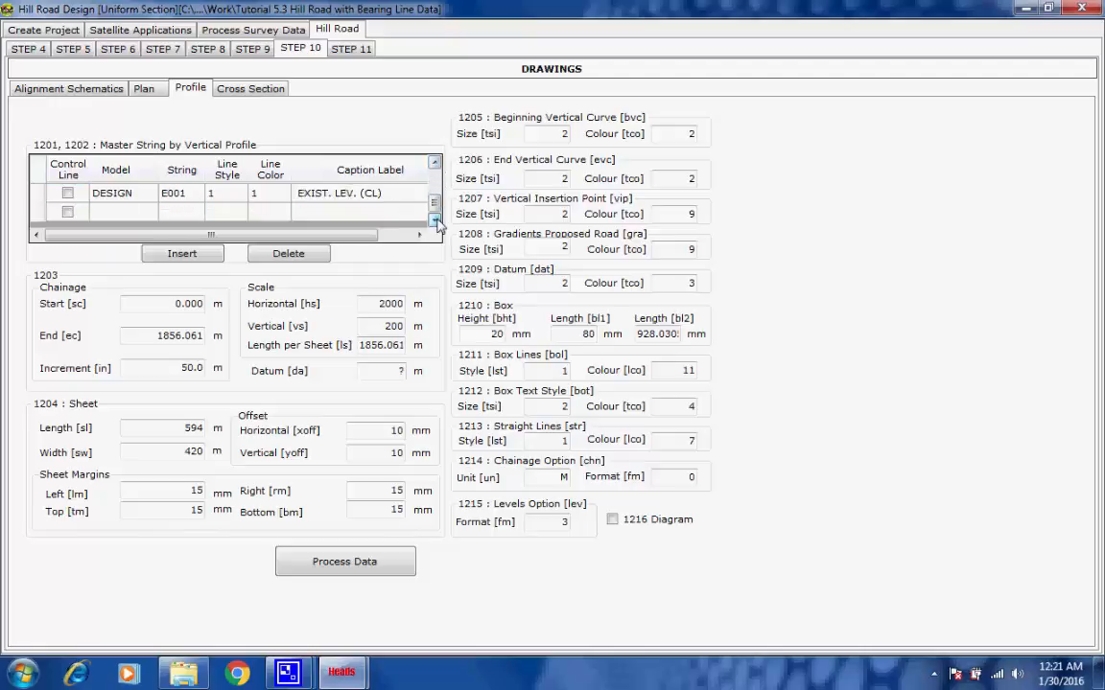
pyautogui.click(435, 163)
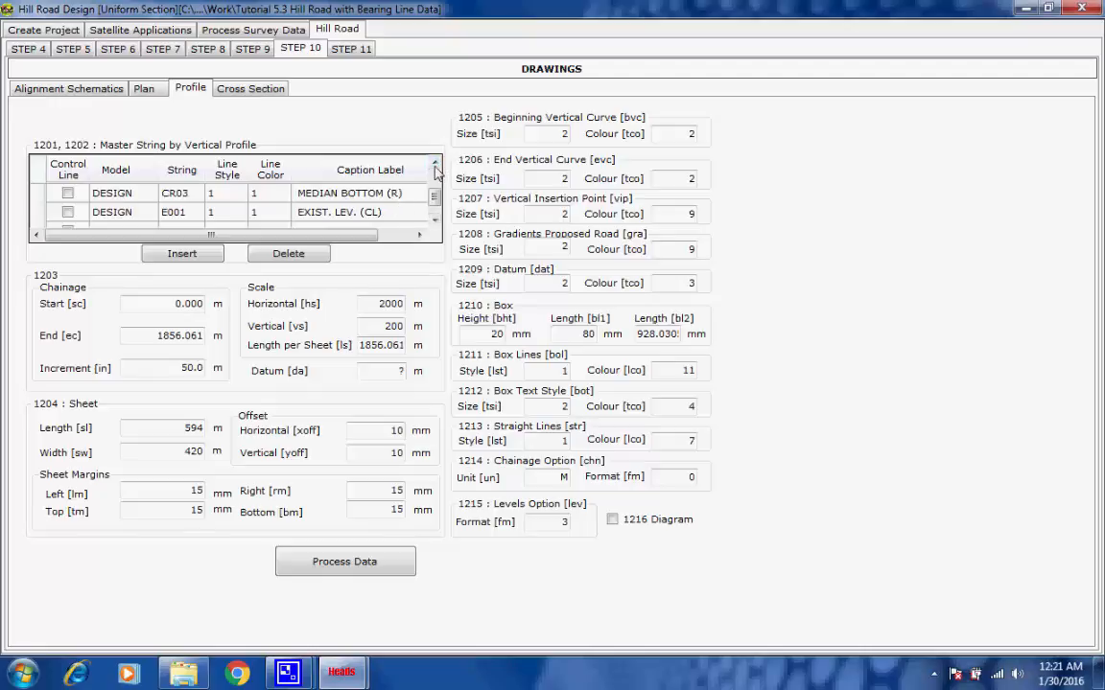
pyautogui.scroll(1, 374, 203)
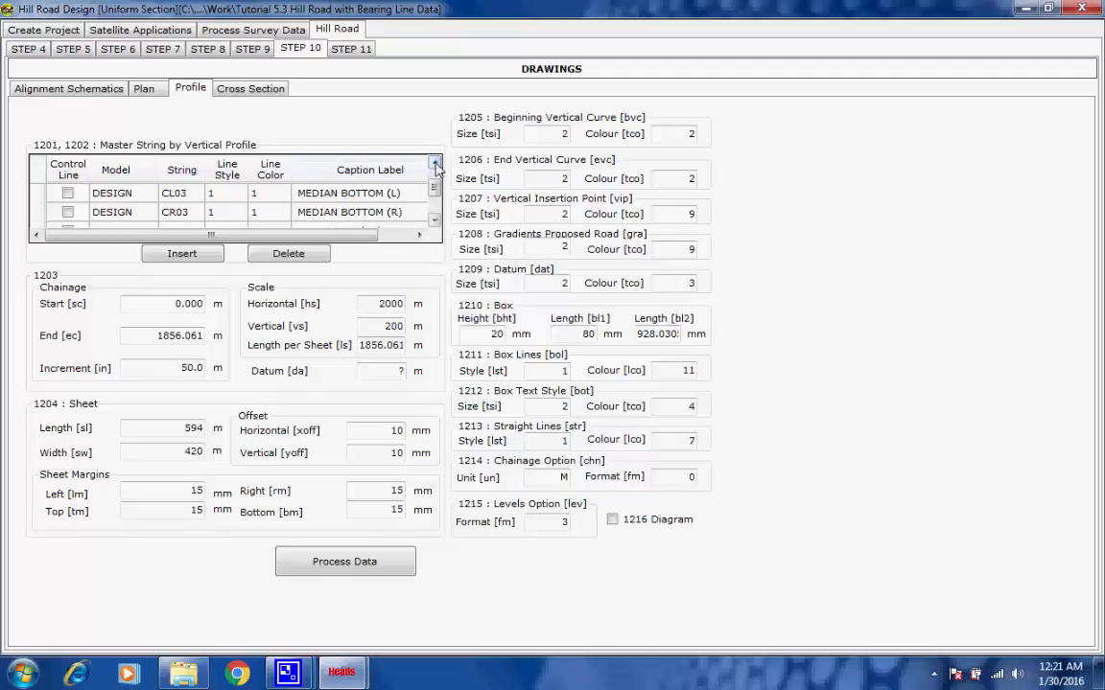
pyautogui.scroll(1, 331, 200)
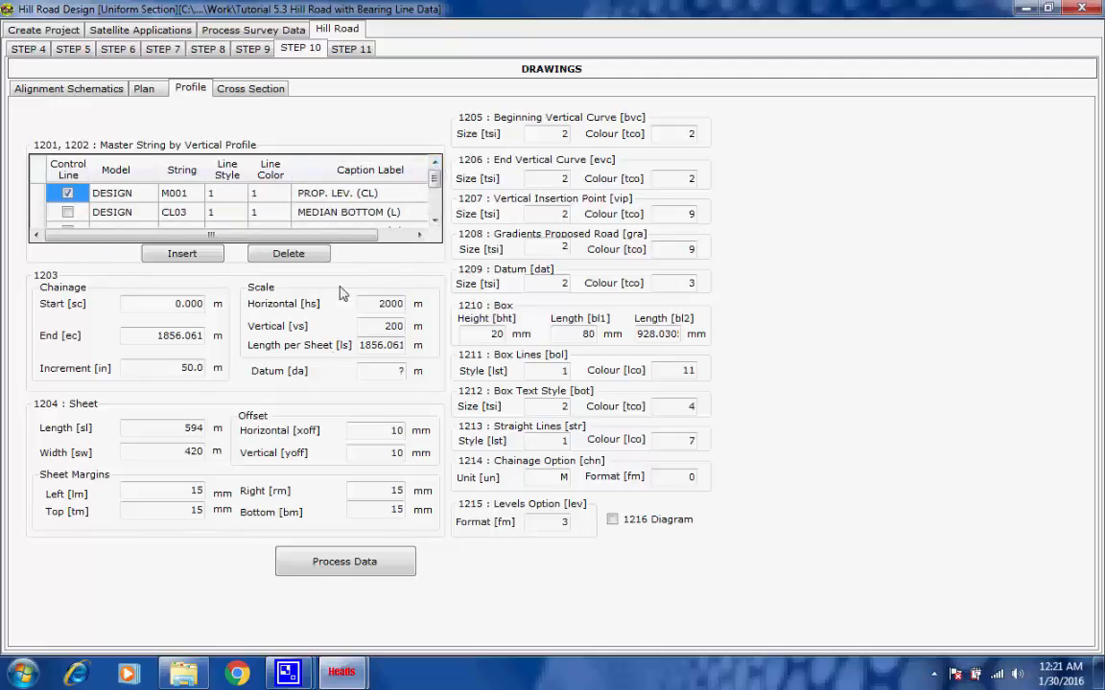
# Check the profile drawing's chainage range and increment, horizontal and vertical scales, length per sheet and sheet size.
pyautogui.doubleClick(184, 303)
pyautogui.press('Tab')
pyautogui.press('Tab')
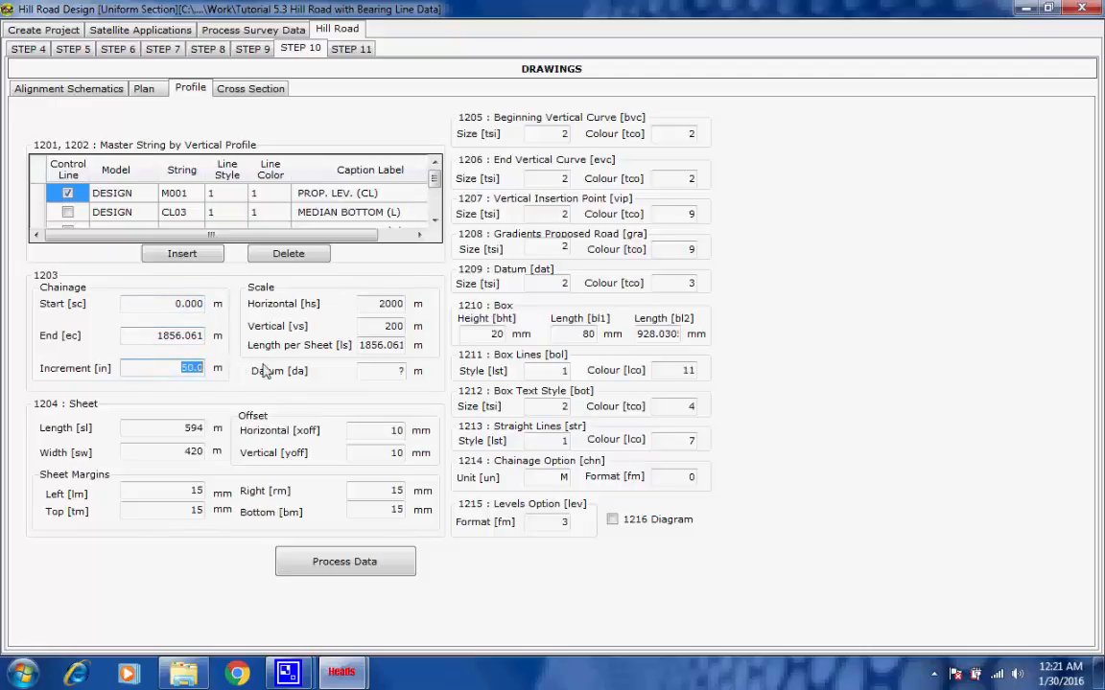
pyautogui.press('Tab')
pyautogui.press('Tab')
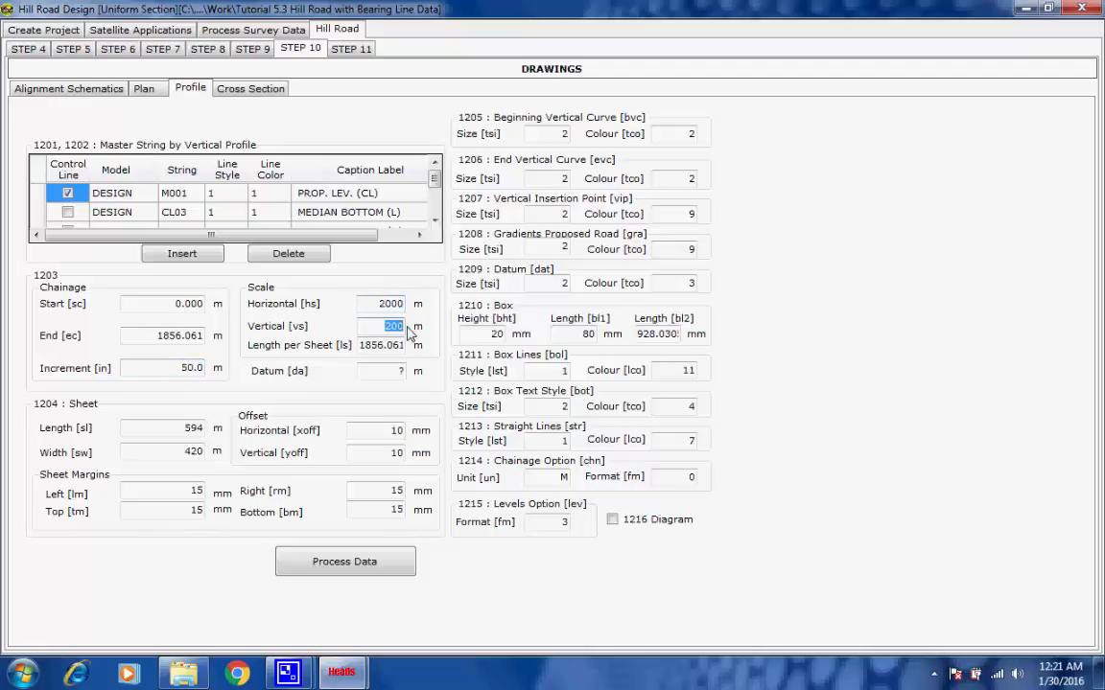
pyautogui.press('Tab')
pyautogui.click(158, 337)
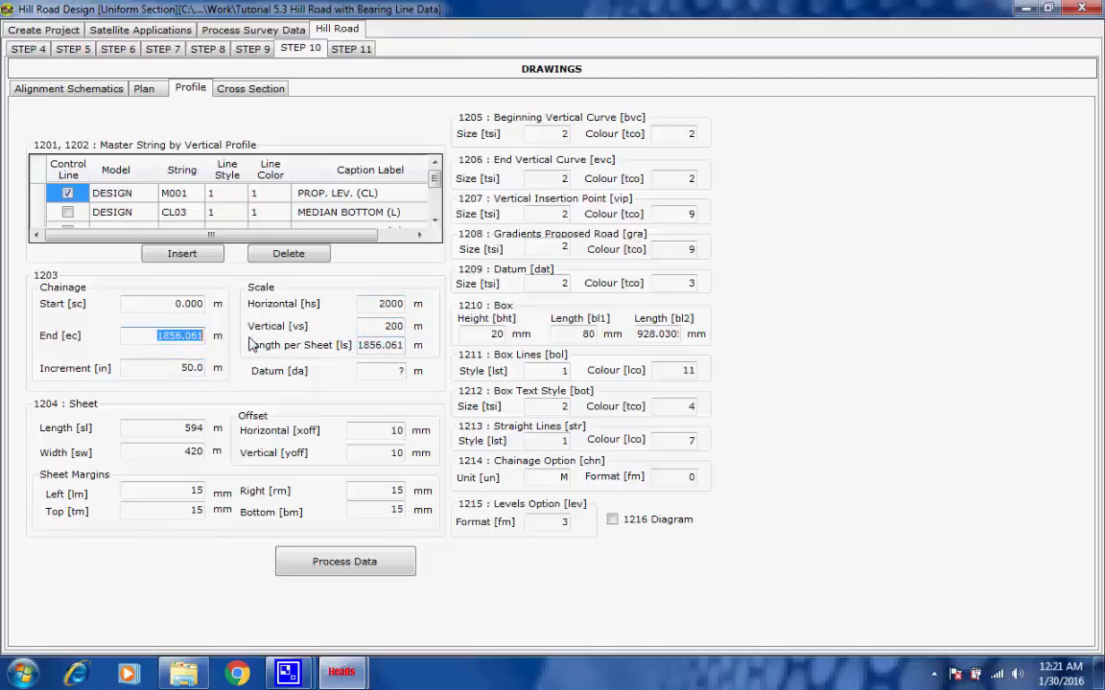
pyautogui.click(190, 370)
pyautogui.click(154, 429)
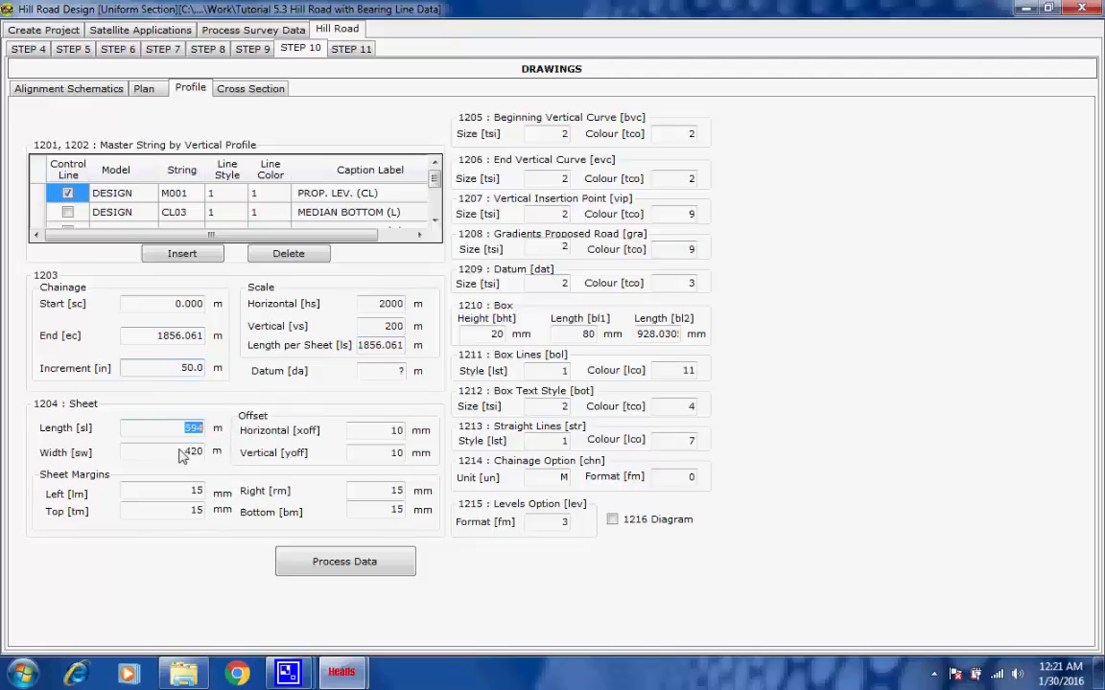
pyautogui.click(184, 453)
# Process the profile data through to completion to create the longitudinal section drawing.
pyautogui.click(337, 563)
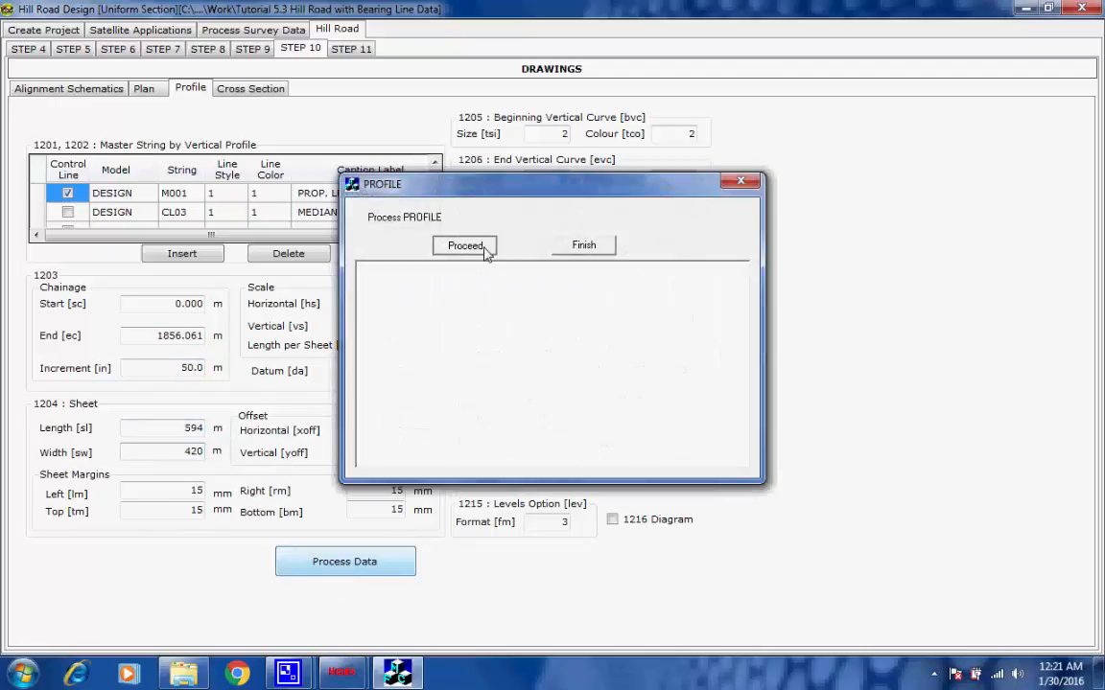
pyautogui.click(489, 248)
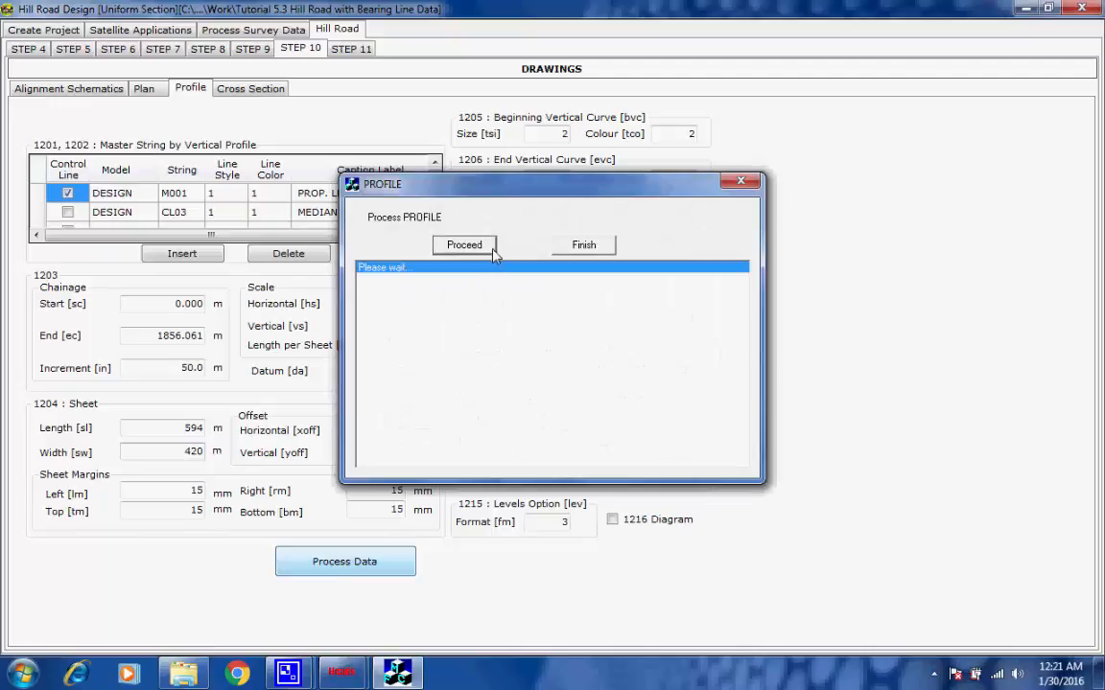
pyautogui.press('Return')
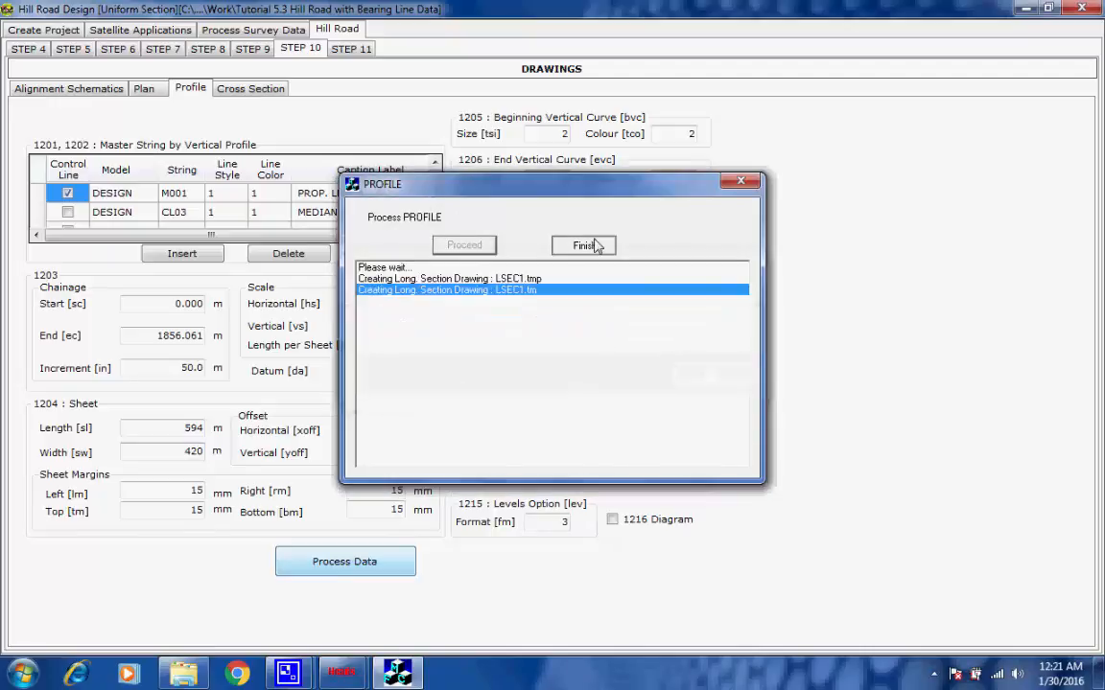
pyautogui.click(596, 246)
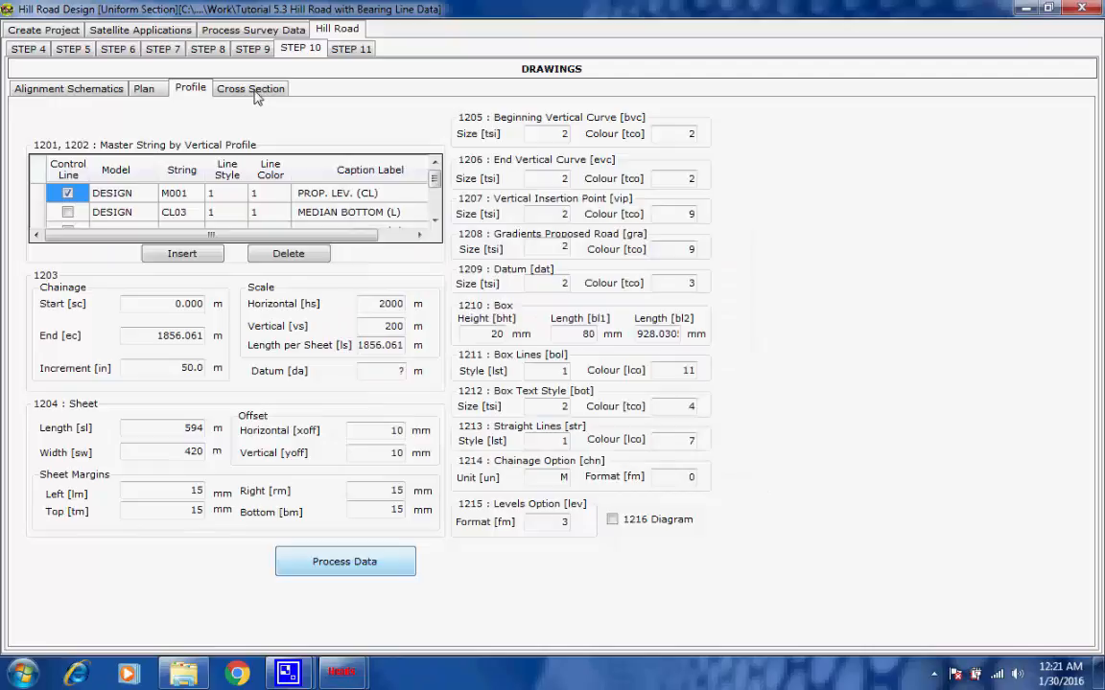
# Check the cross section drawing's chainage range and increment, horizontal and vertical scales, and sheet length and width.
pyautogui.click(255, 93)
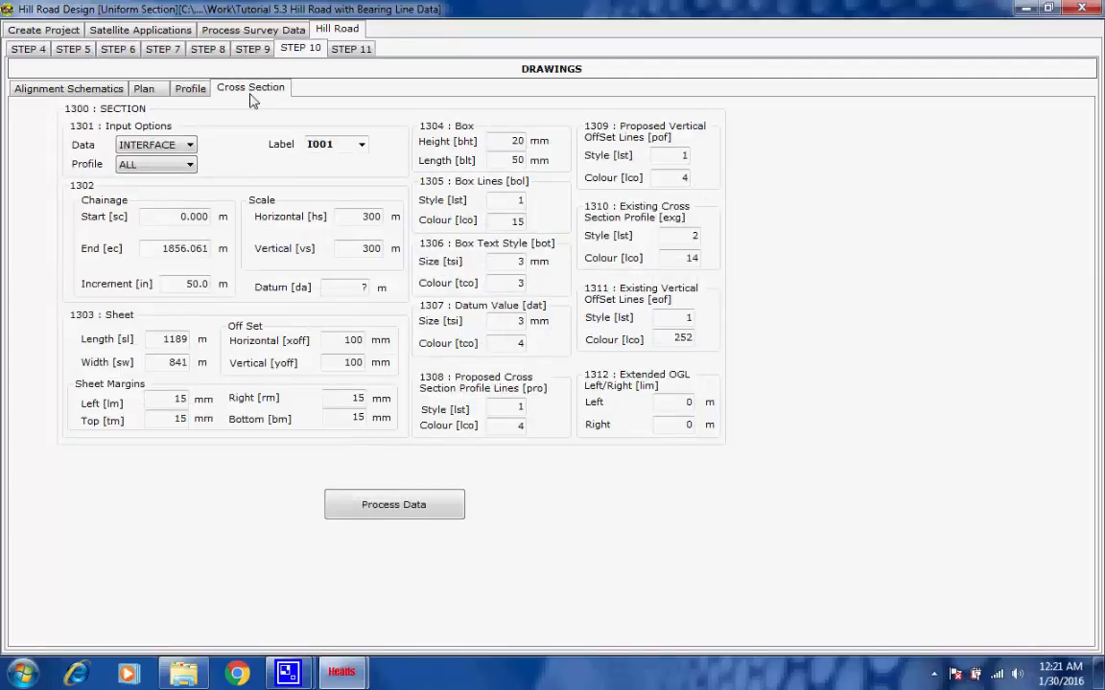
pyautogui.click(181, 219)
pyautogui.click(161, 248)
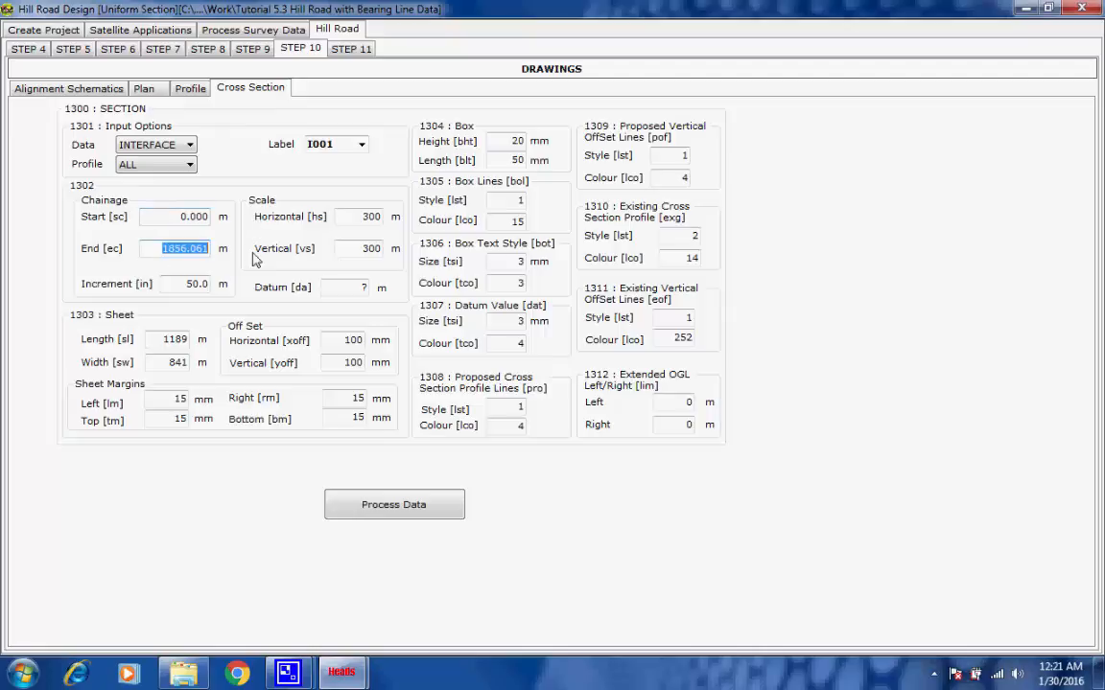
pyautogui.click(189, 285)
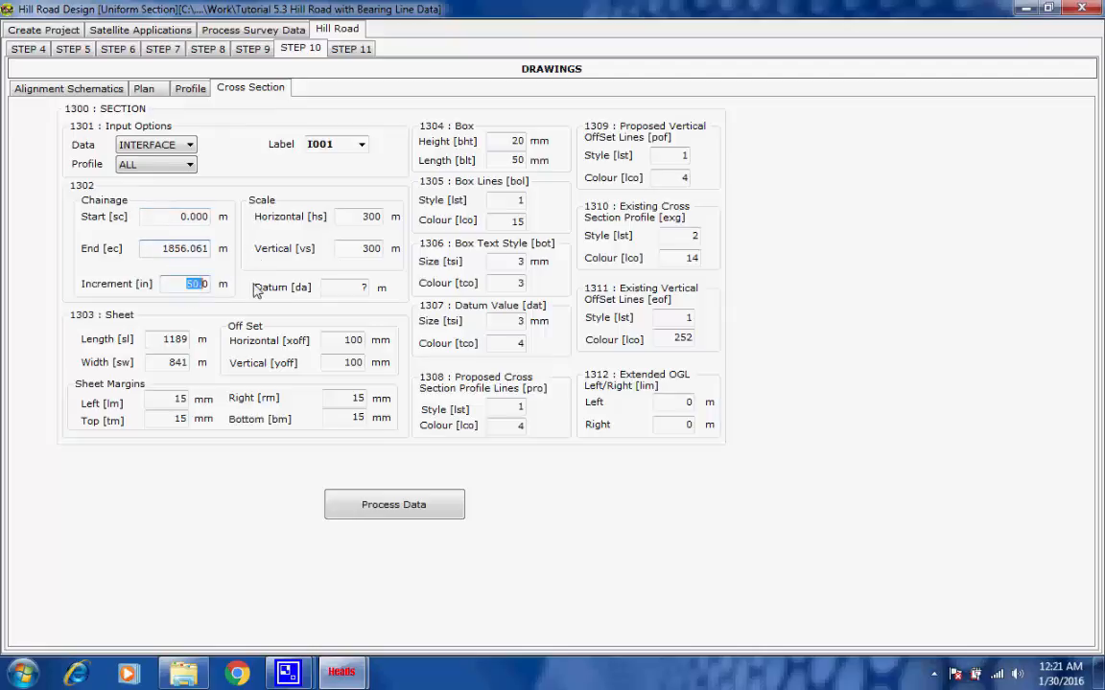
pyautogui.click(365, 221)
pyautogui.click(372, 251)
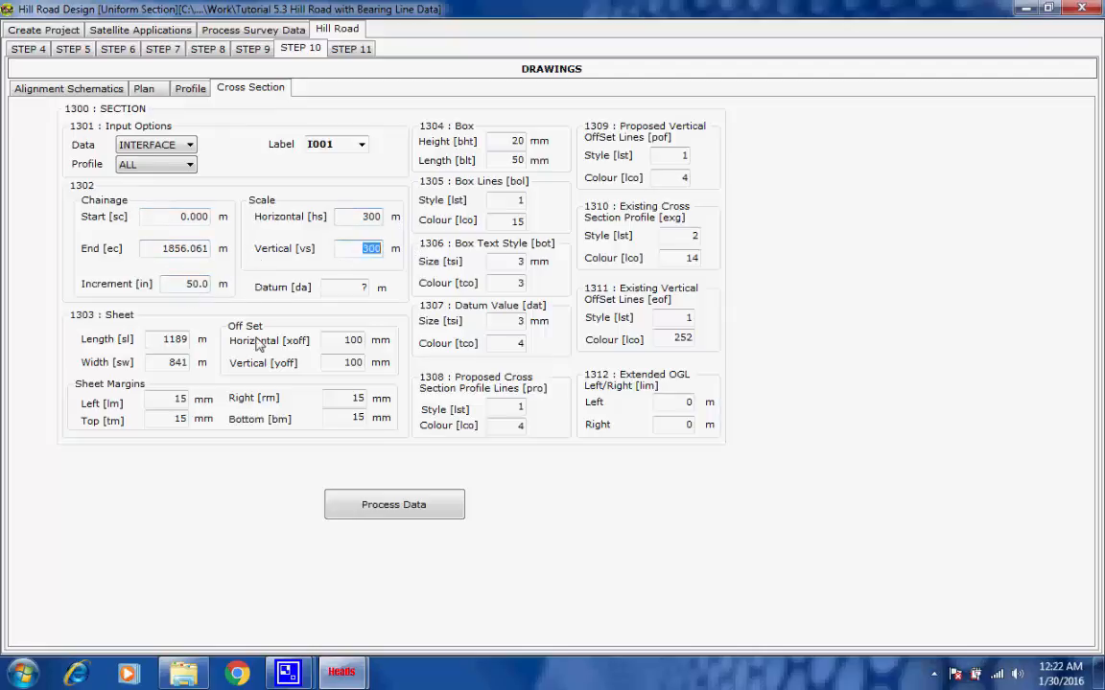
pyautogui.click(172, 341)
pyautogui.click(167, 364)
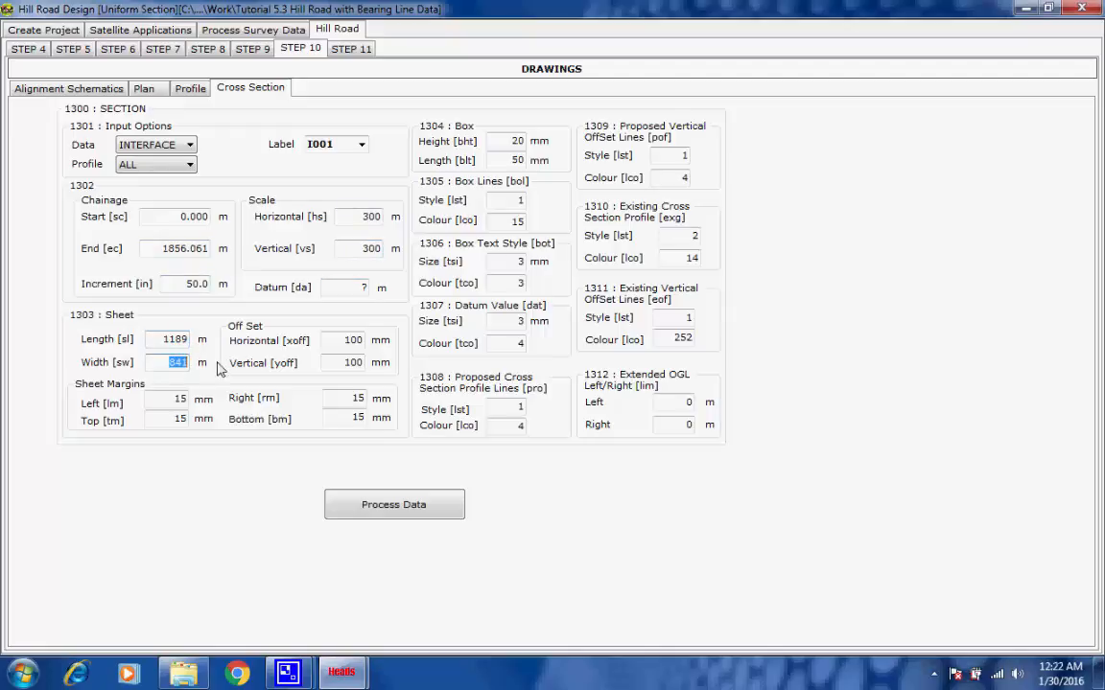
# Process the cross section data through to completion to create the cross section drawings.
pyautogui.click(372, 508)
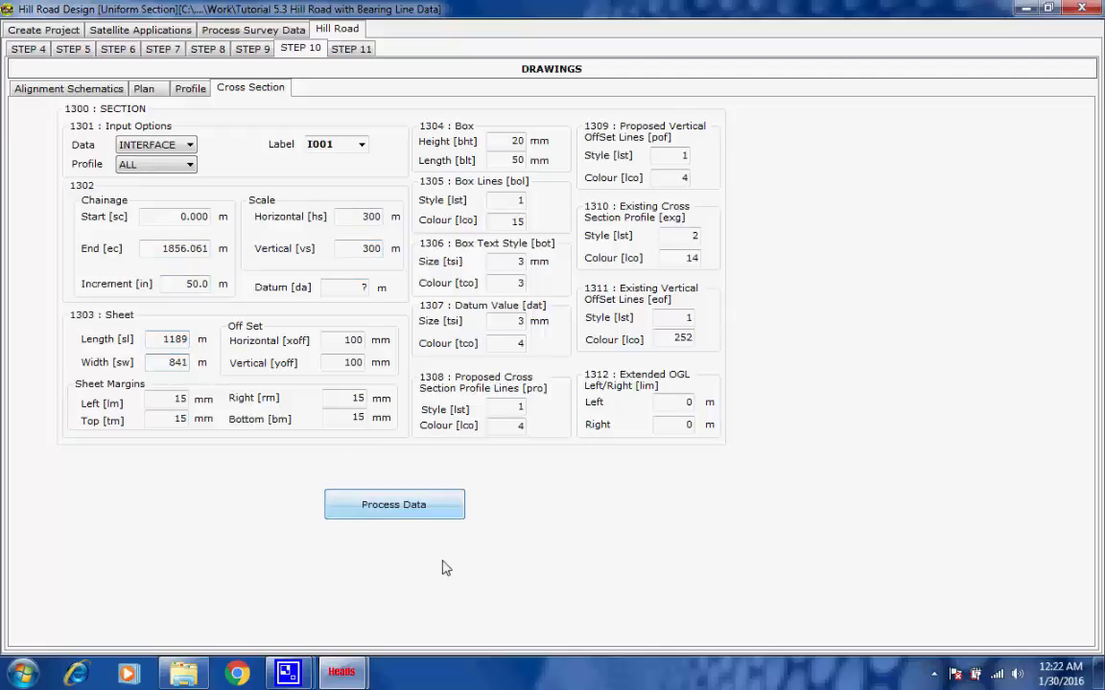
pyautogui.click(459, 251)
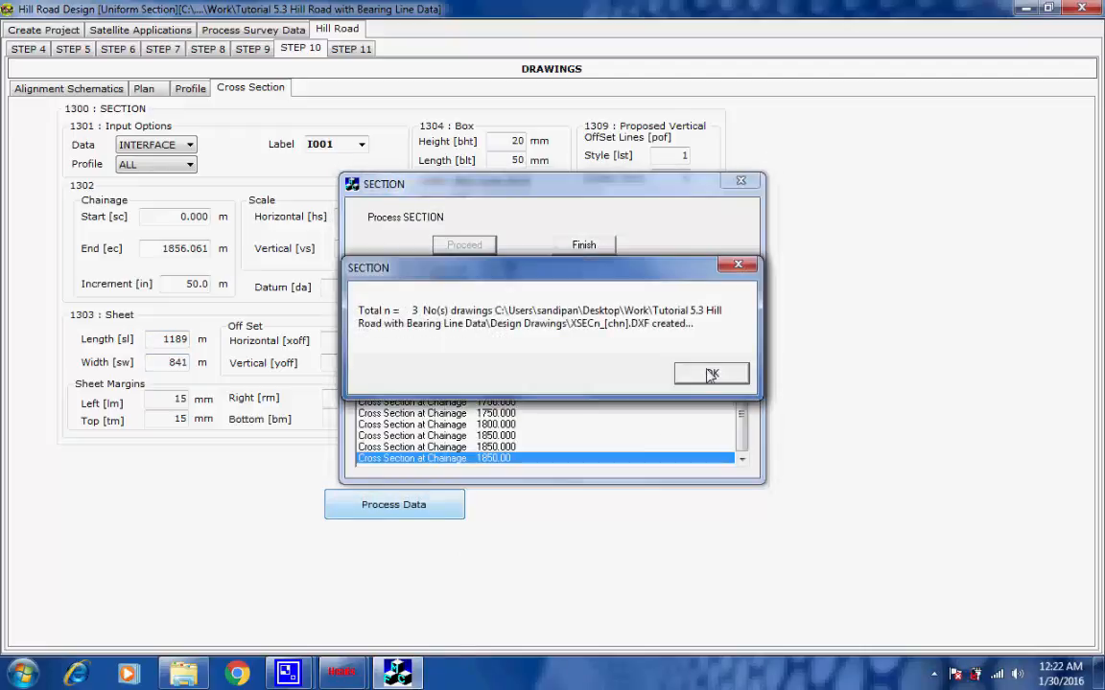
pyautogui.click(710, 374)
pyautogui.click(585, 247)
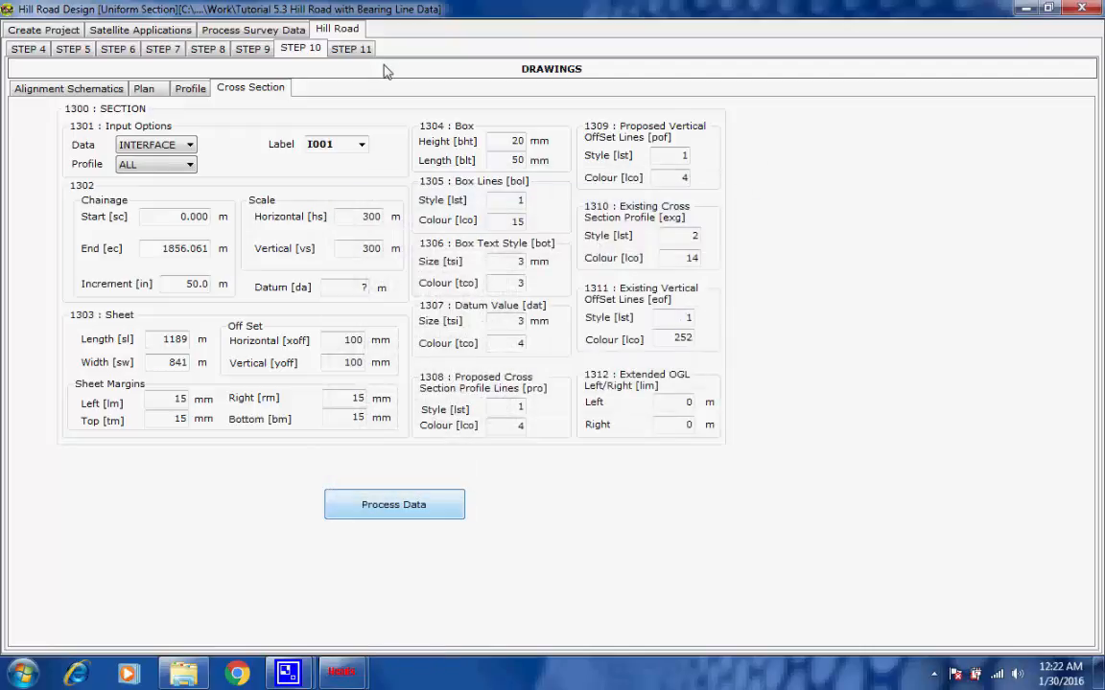
# Create the project data file from the design data in the final processing step and accept the notice.
pyautogui.click(353, 50)
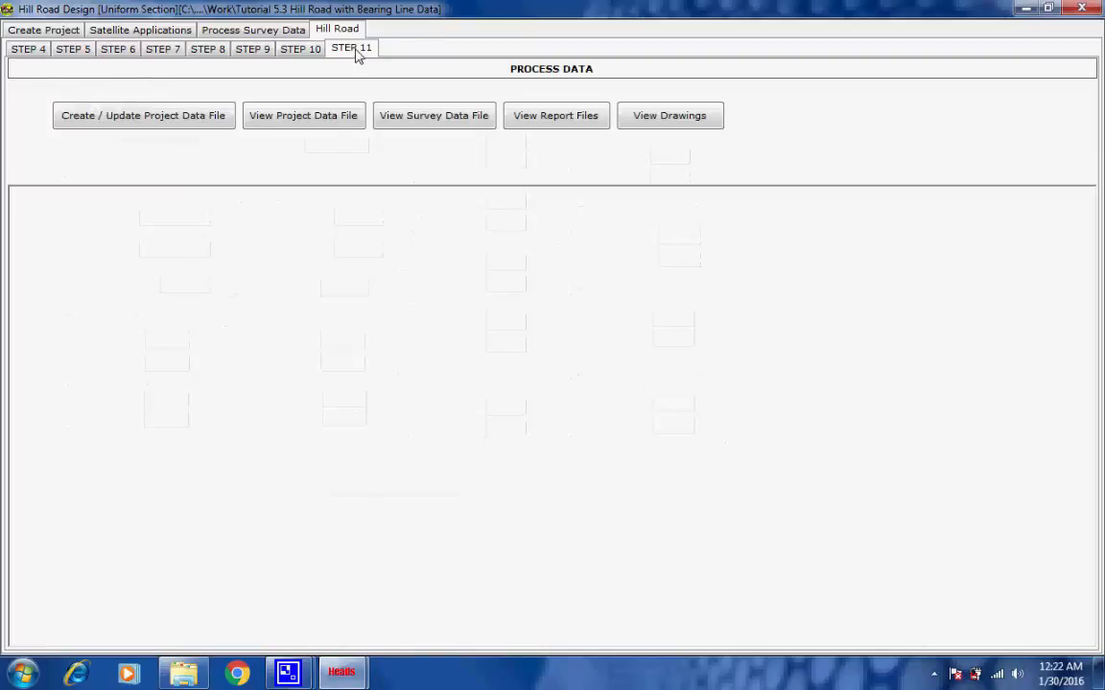
pyautogui.click(193, 115)
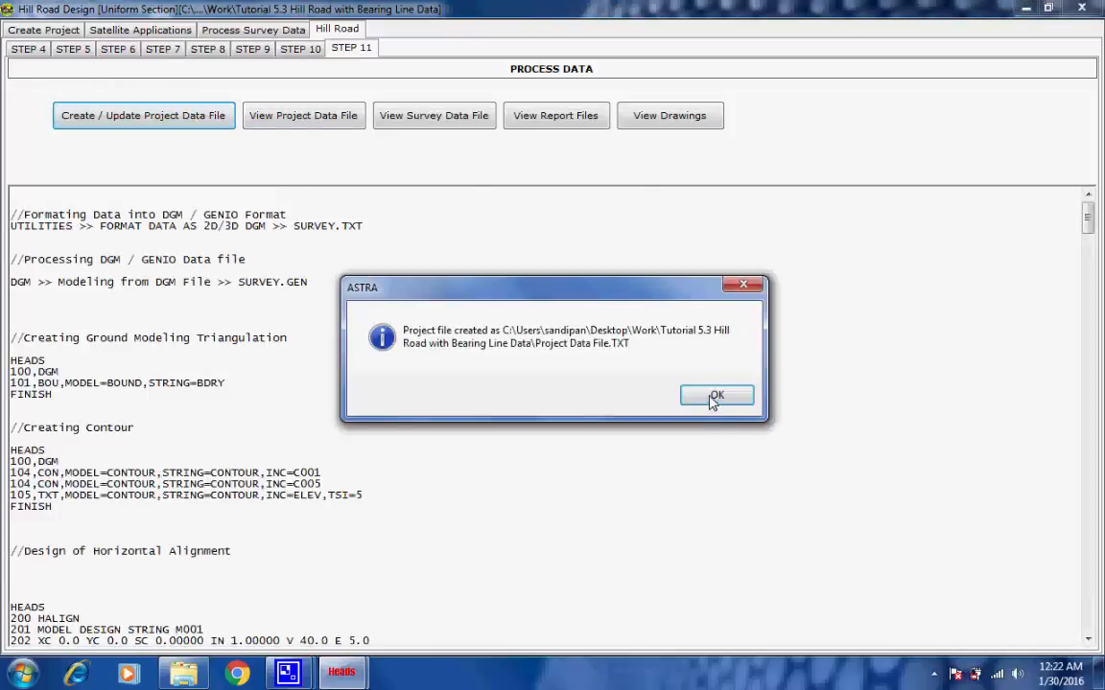
pyautogui.click(715, 397)
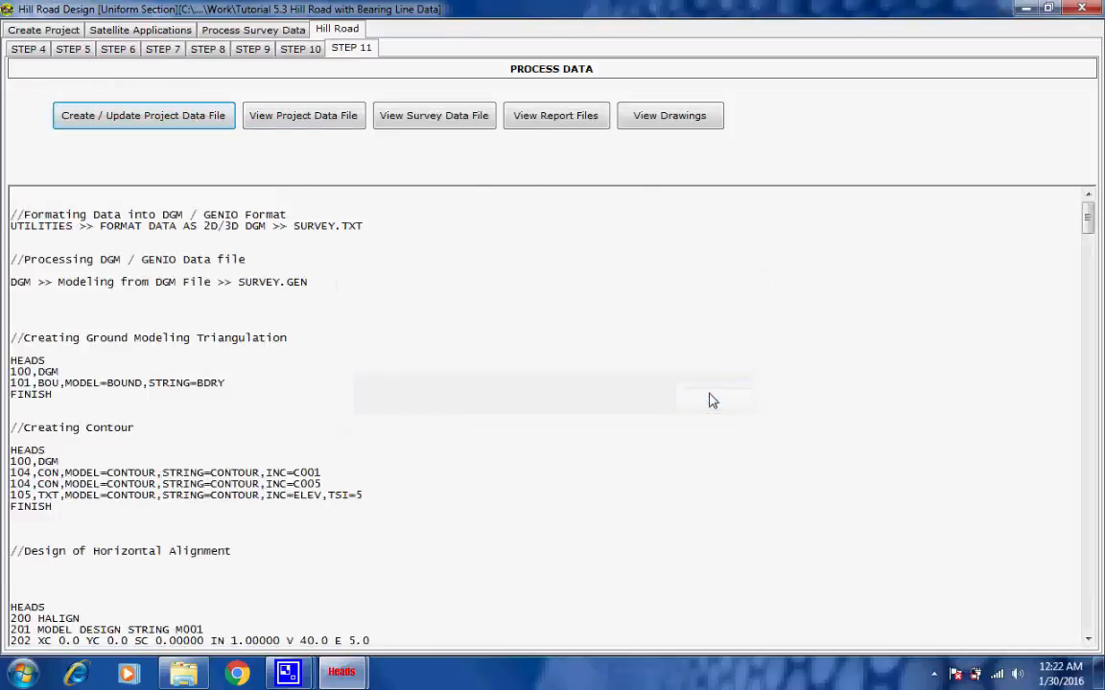
# Look through the project data file and the survey data workbook BL Data File.xls, closing each one.
pyautogui.click(331, 120)
pyautogui.moveTo(1053, 117); pyautogui.dragTo(1074, 585)
pyautogui.click(1047, 63)
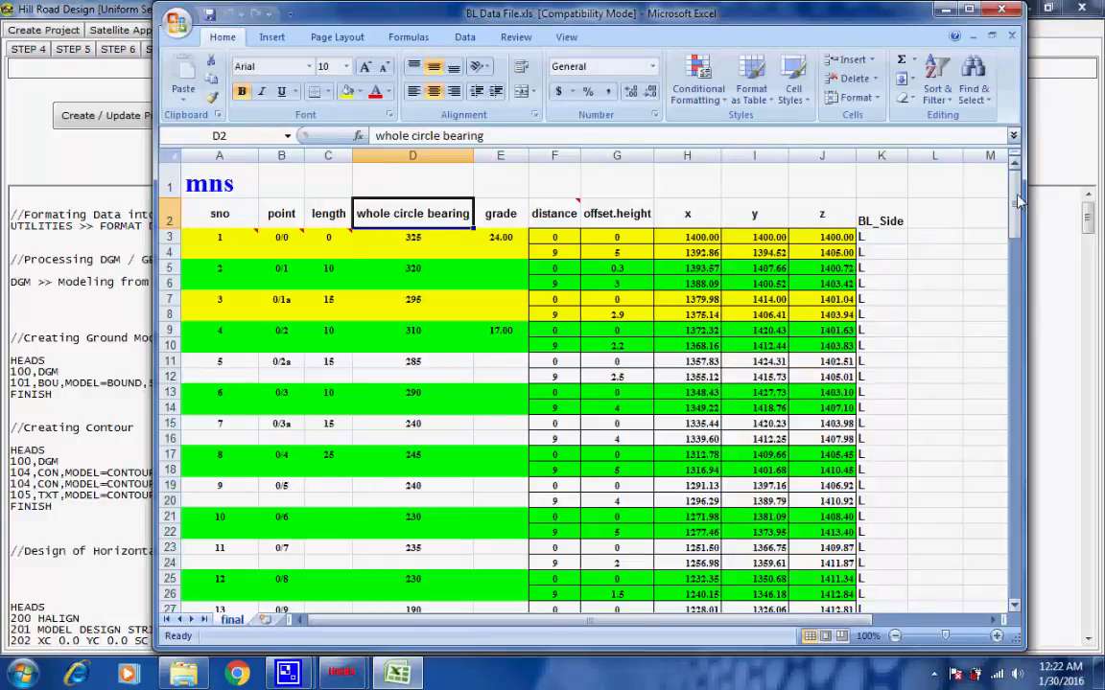
pyautogui.moveTo(1019, 200)
pyautogui.mouseDown()
pyautogui.moveTo(1015, 595)
pyautogui.moveTo(1014, 182)
pyautogui.mouseUp()
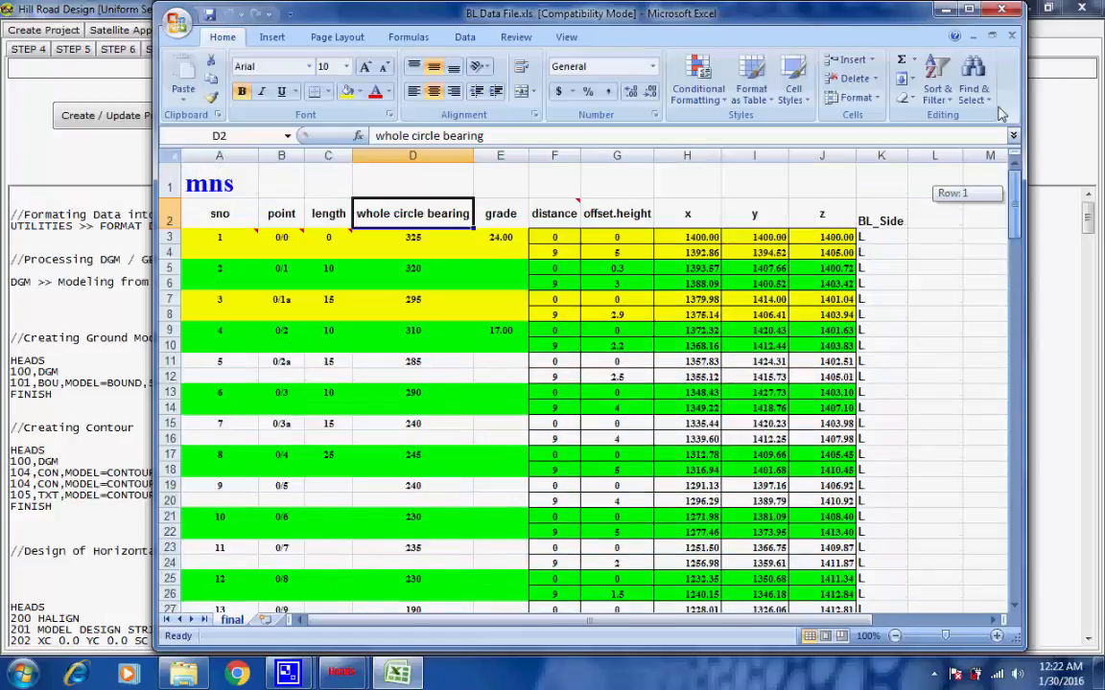
pyautogui.click(1000, 12)
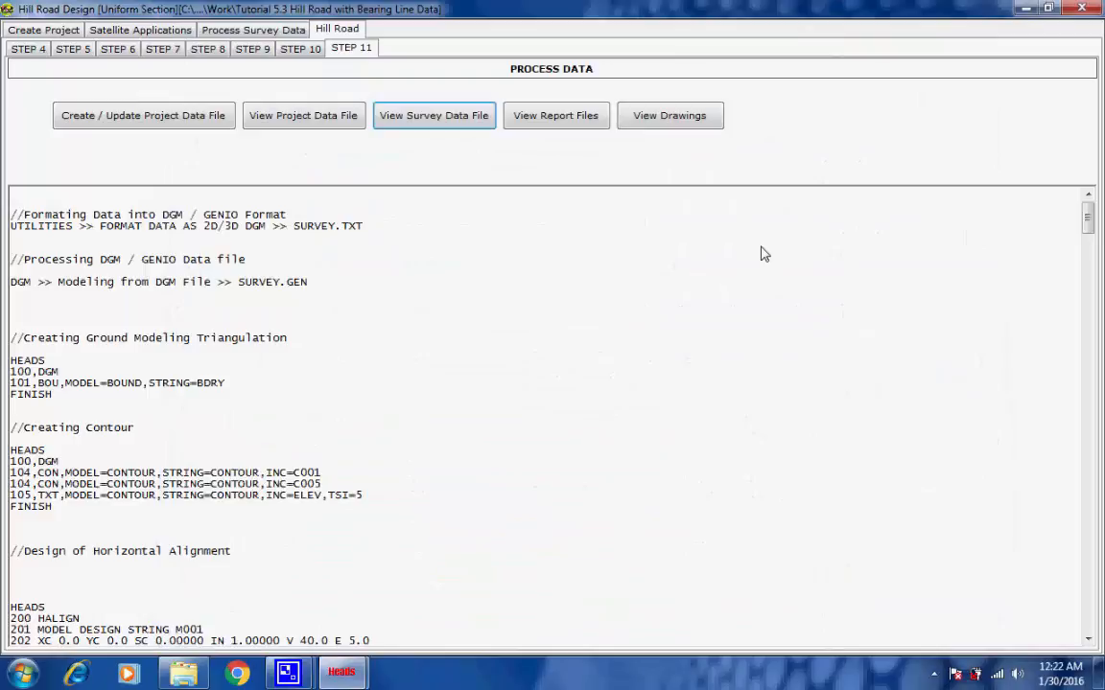
# Open the processed reports and read through the horizontal and vertical alignment reports, HALIGNMENT.REP and VALIGNMENT.REP.
pyautogui.click(564, 117)
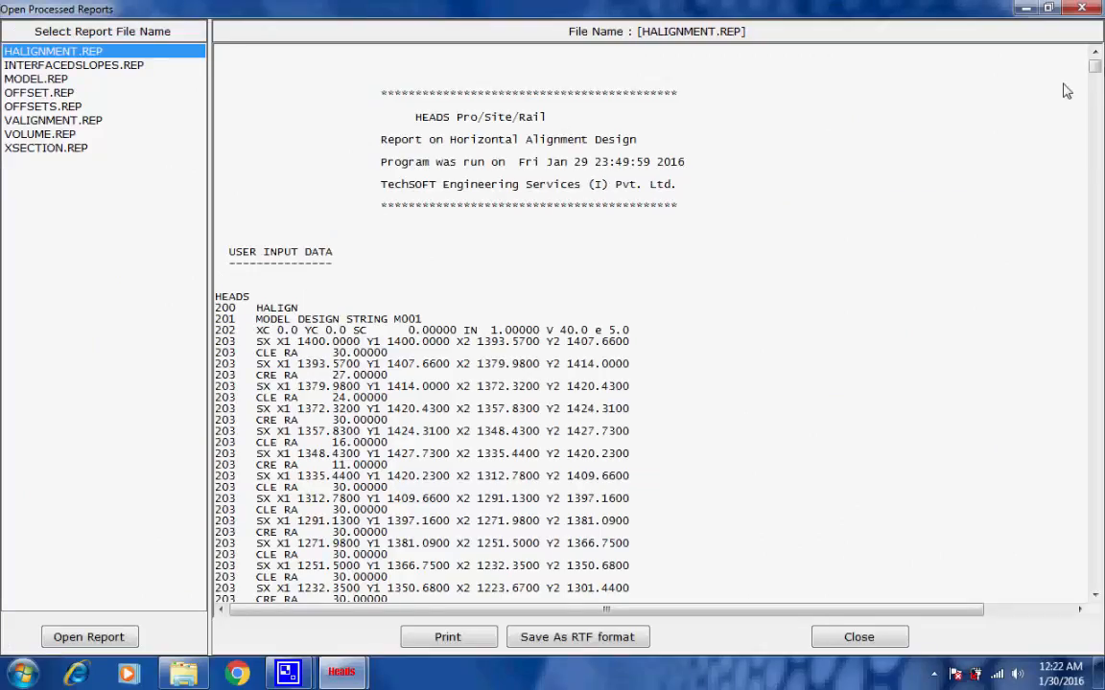
pyautogui.moveTo(1096, 67); pyautogui.dragTo(1099, 595)
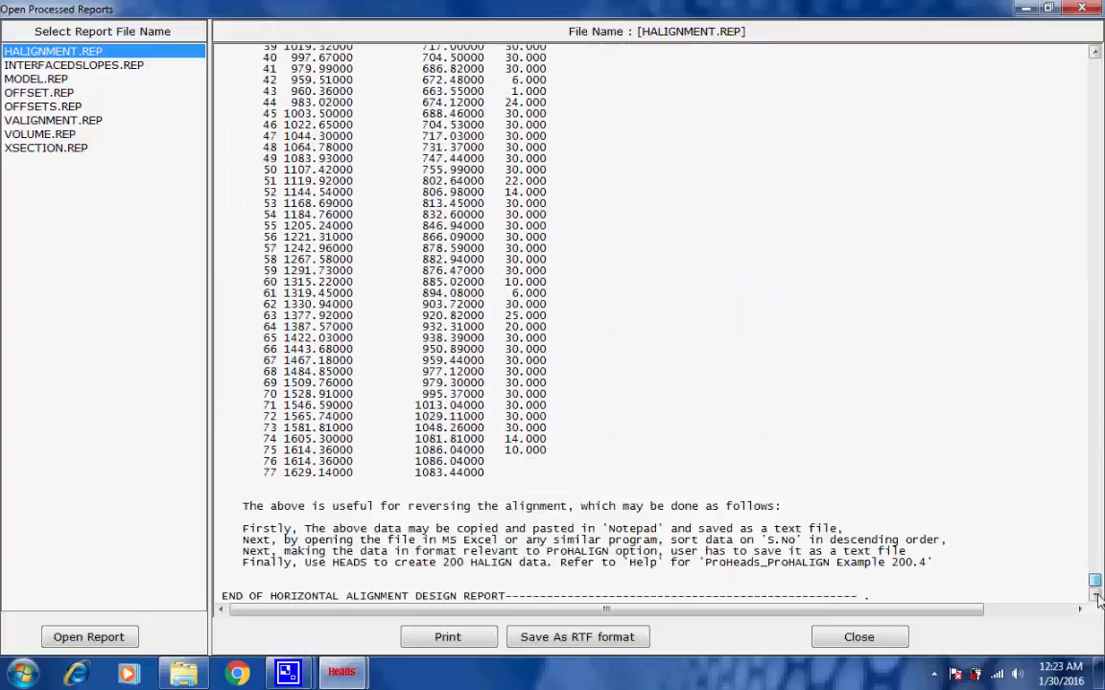
pyautogui.click(64, 122)
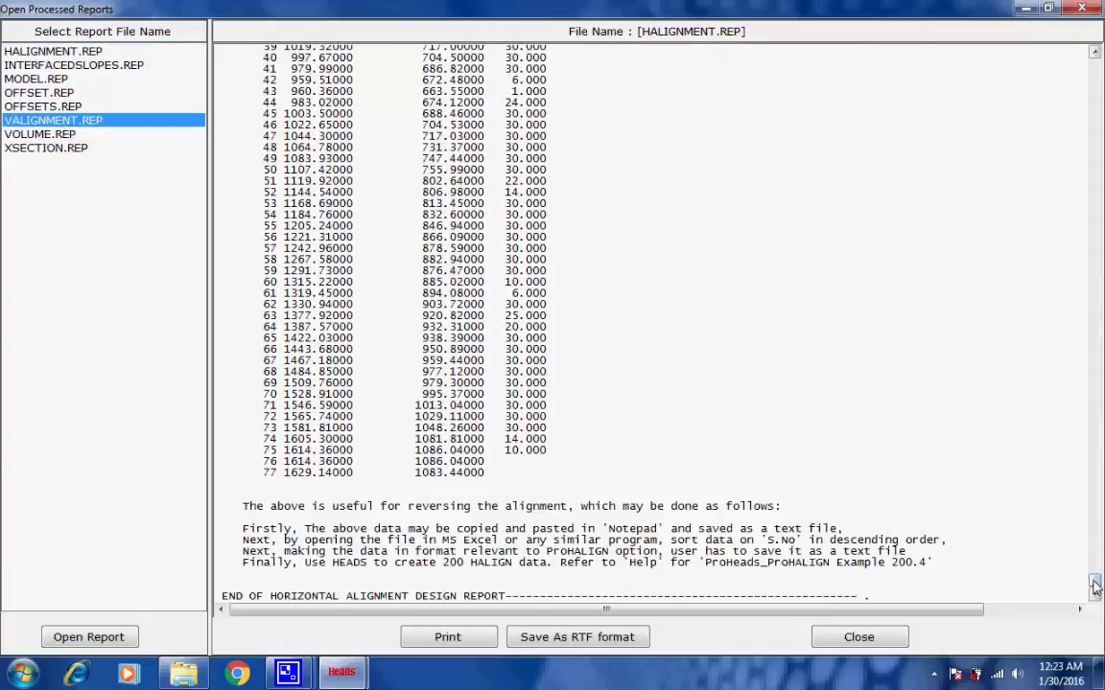
pyautogui.moveTo(1091, 588); pyautogui.dragTo(1083, 46)
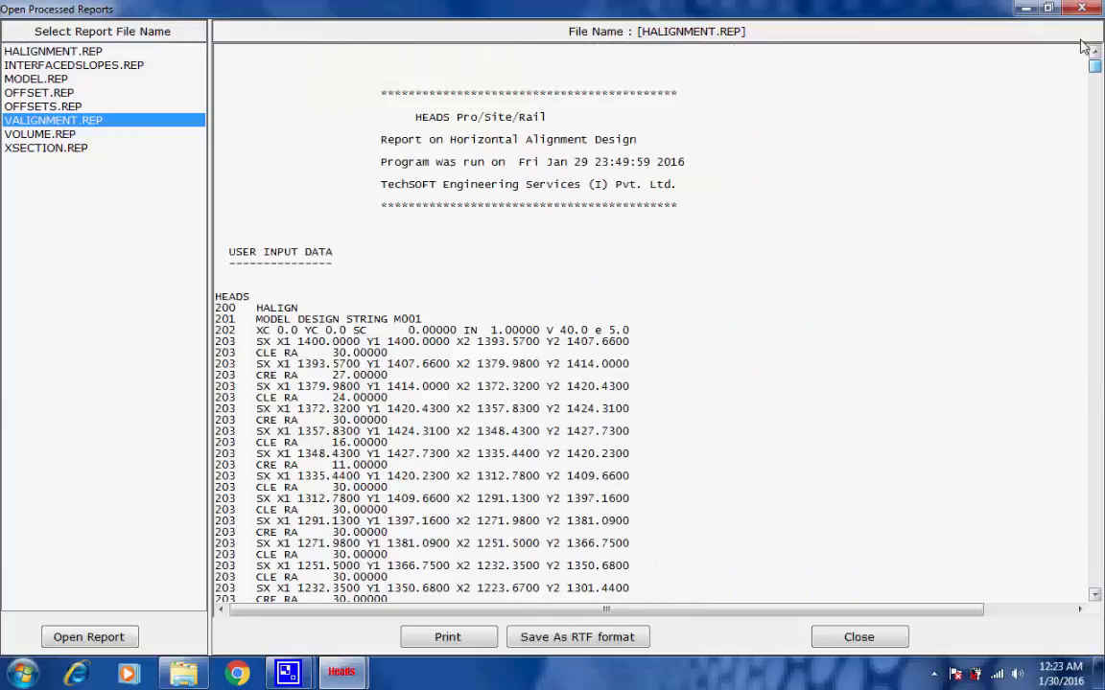
pyautogui.doubleClick(63, 123)
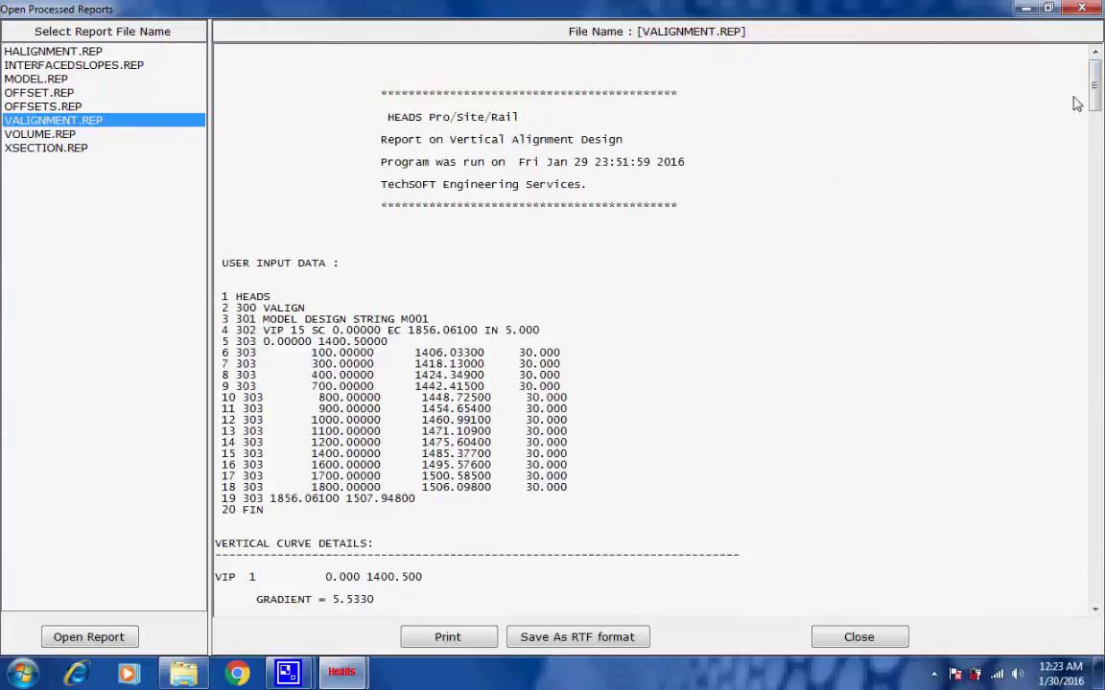
pyautogui.moveTo(1095, 90); pyautogui.dragTo(1082, 8)
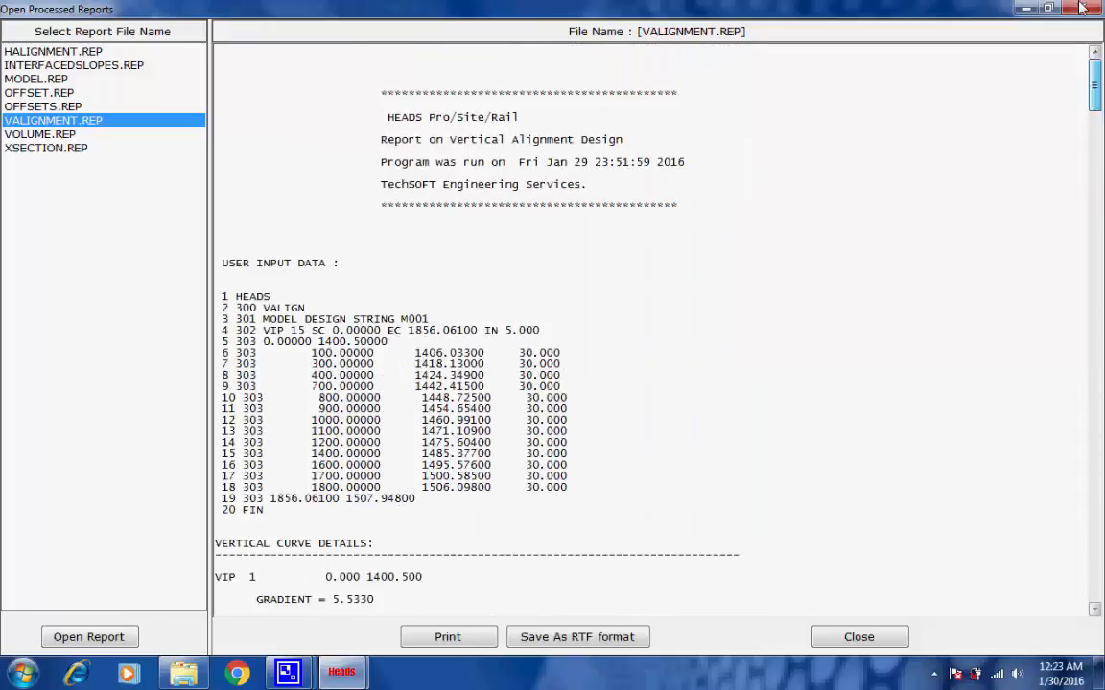
# Review the earthwork input data and quantity tables in VOLUME.REP to the end, and close the reports.
pyautogui.click(50, 134)
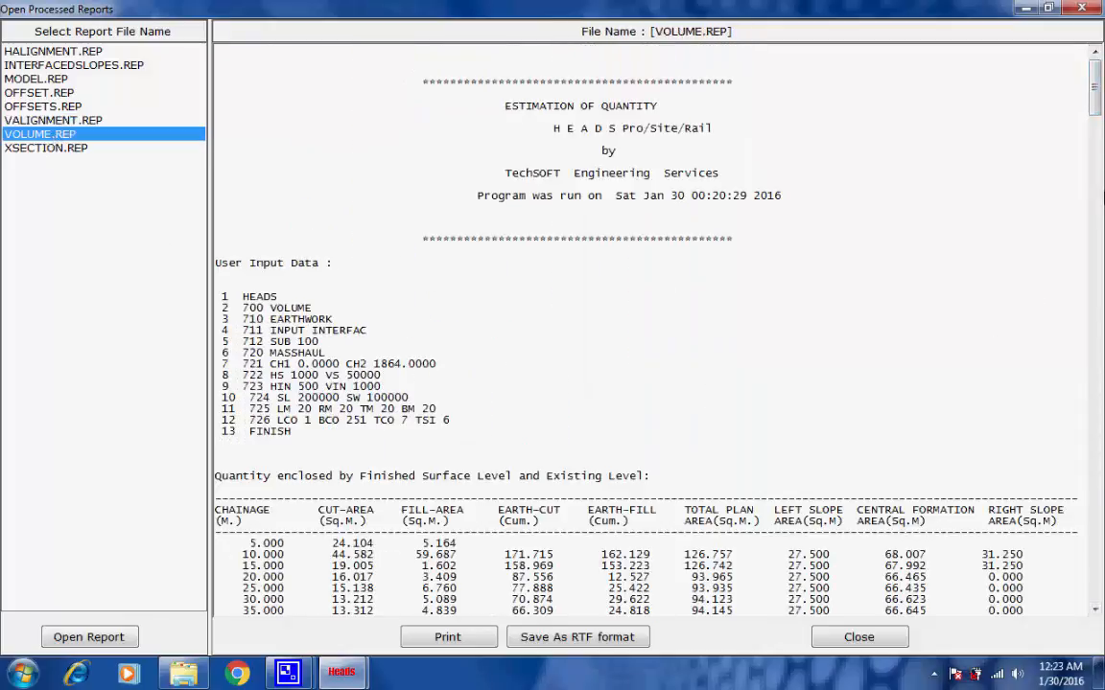
pyautogui.doubleClick(309, 308)
pyautogui.doubleClick(283, 321)
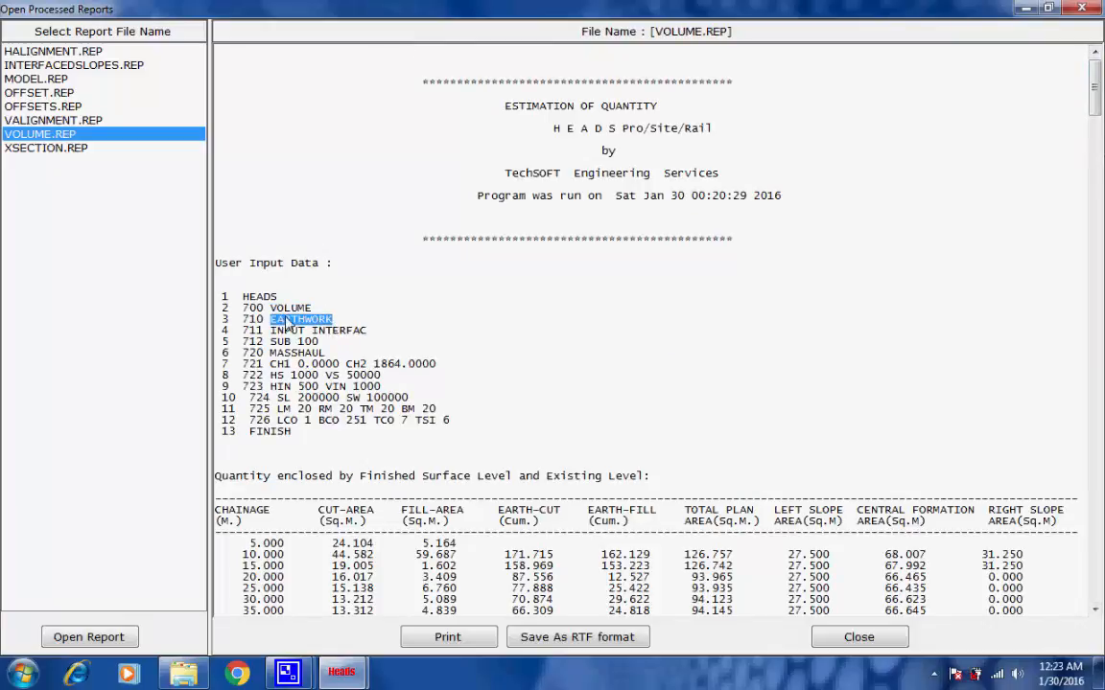
pyautogui.click(589, 330)
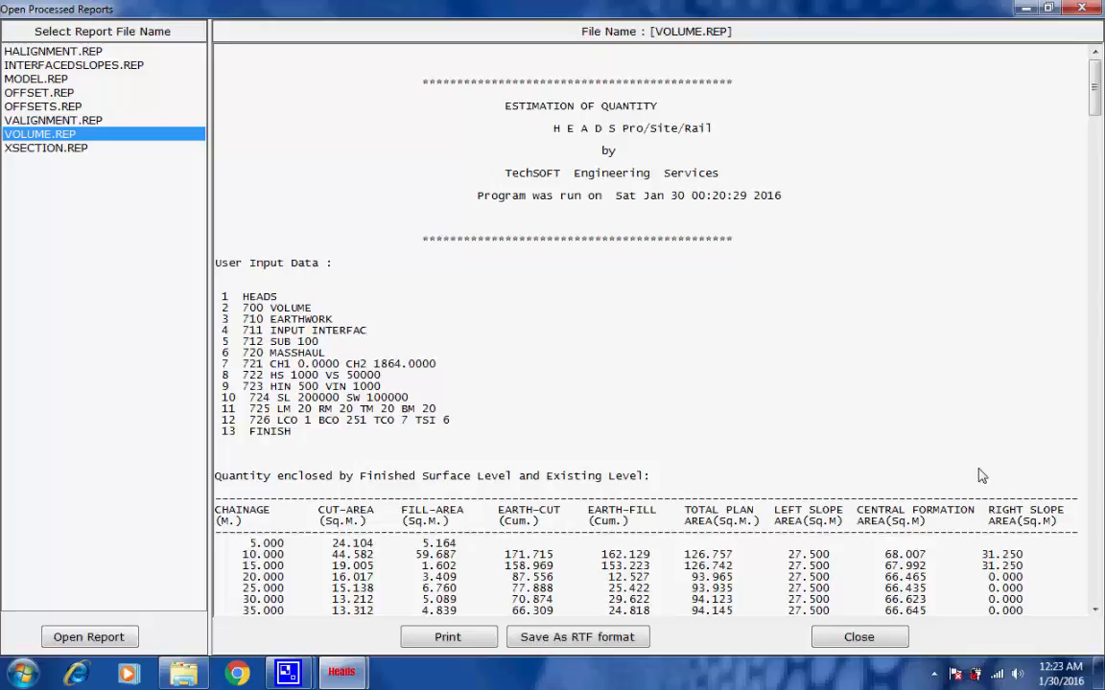
pyautogui.moveTo(1095, 96); pyautogui.dragTo(1093, 599)
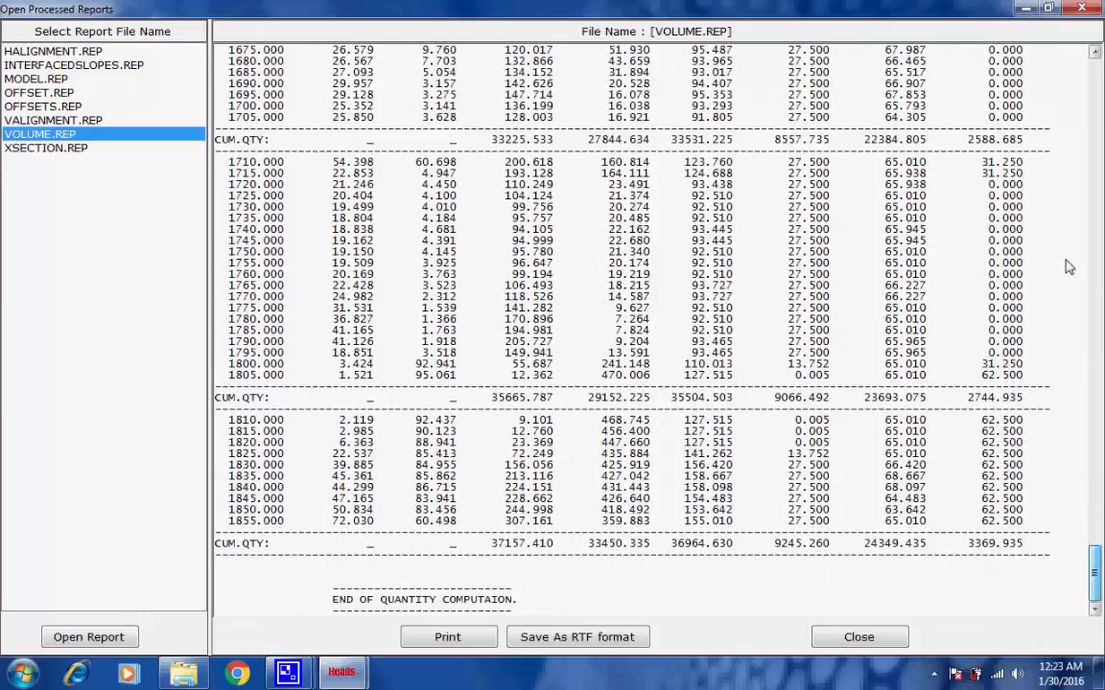
pyautogui.click(1079, 10)
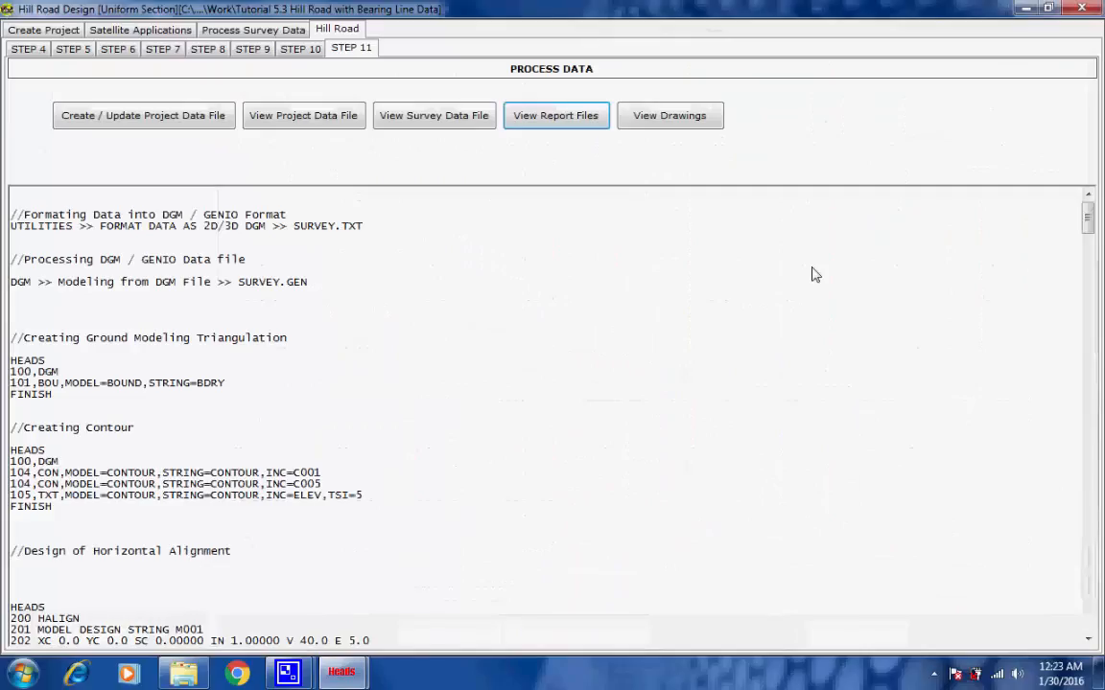
# Open all the drawings from the Design Drawings folder in HEADS Viewer.
pyautogui.click(674, 117)
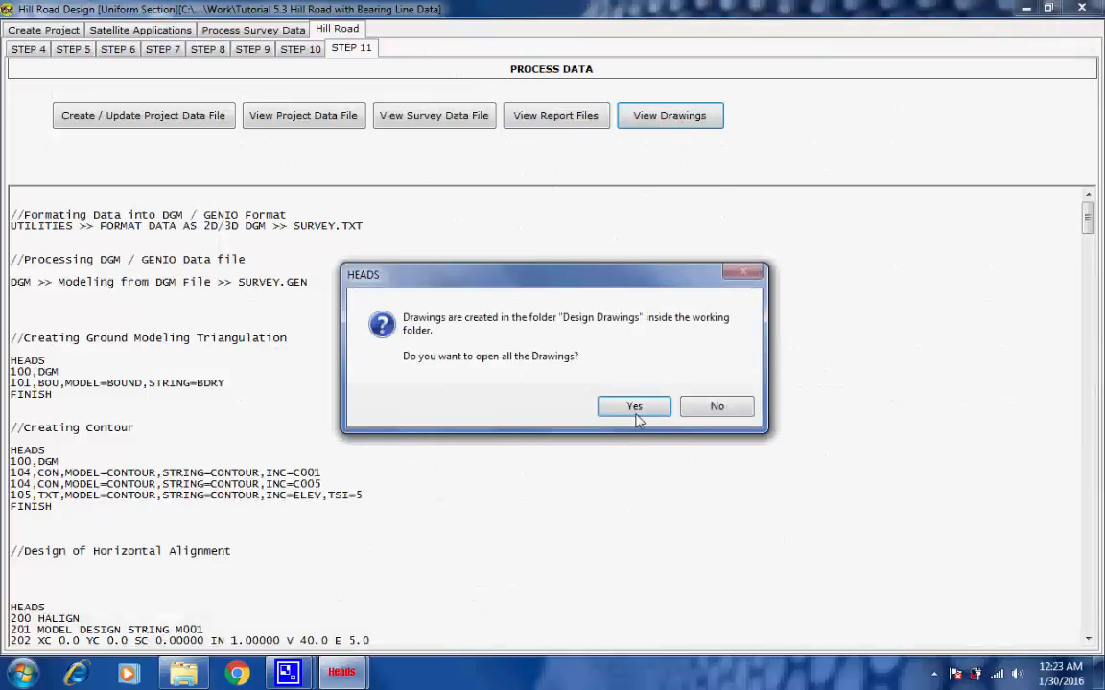
pyautogui.click(635, 408)
pyautogui.moveTo(286, 677)
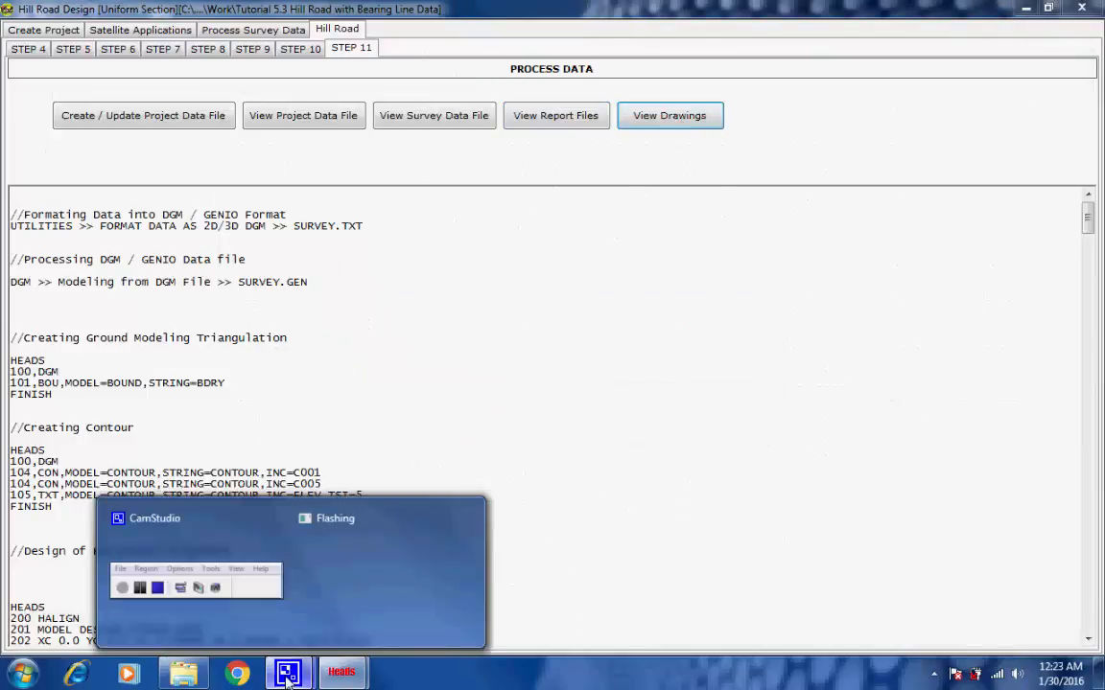
pyautogui.click(191, 566)
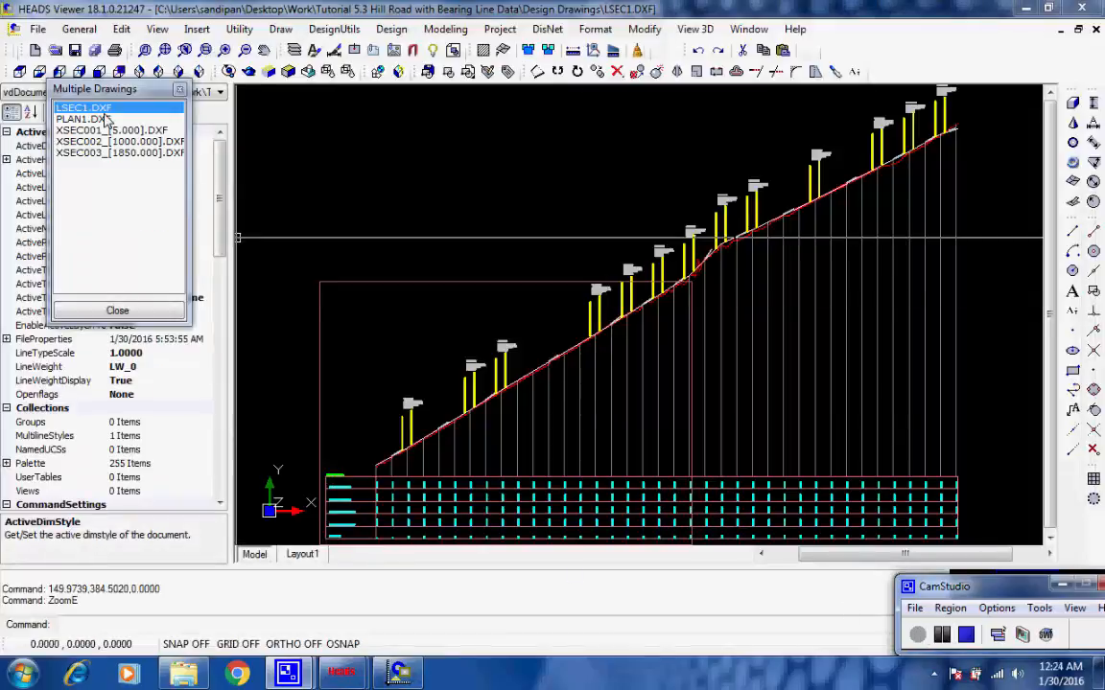
# Examine the level and chainage rows below the profile in LSEC1.DXF.
pyautogui.click(305, 544)
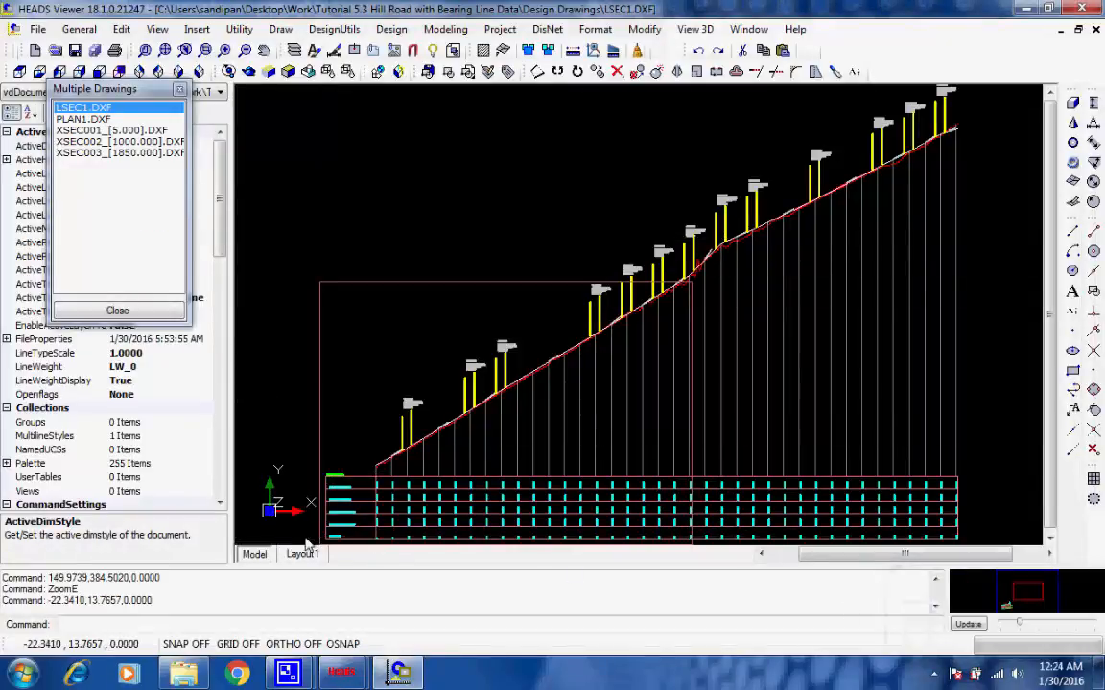
pyautogui.scroll(4, 374, 533)
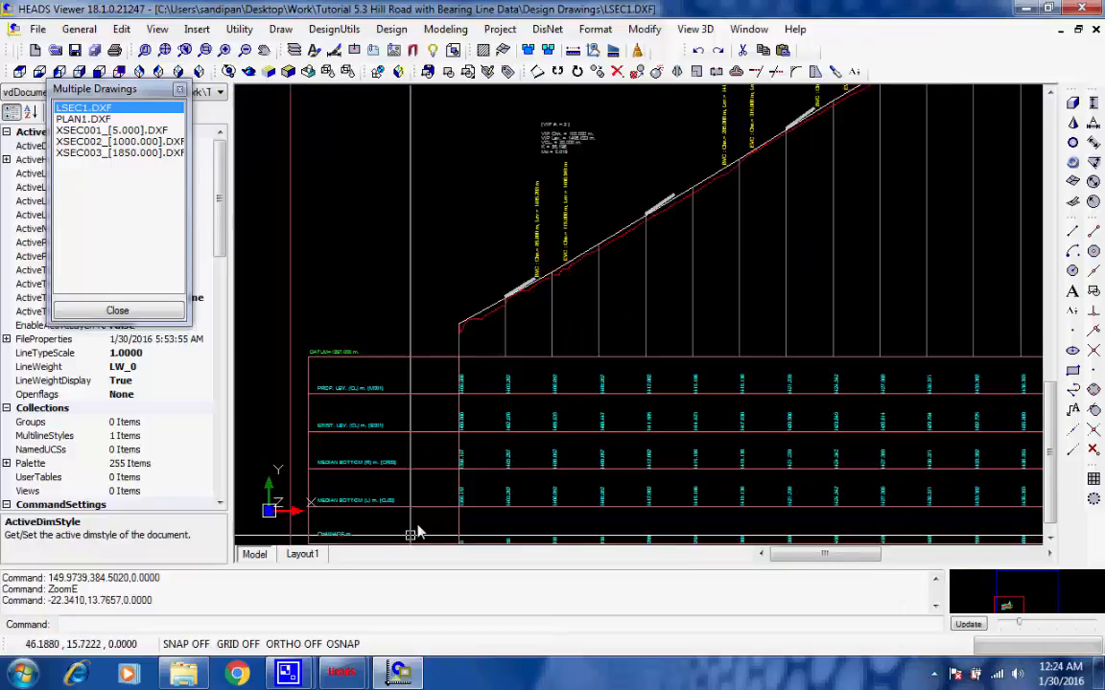
pyautogui.scroll(3, 417, 532)
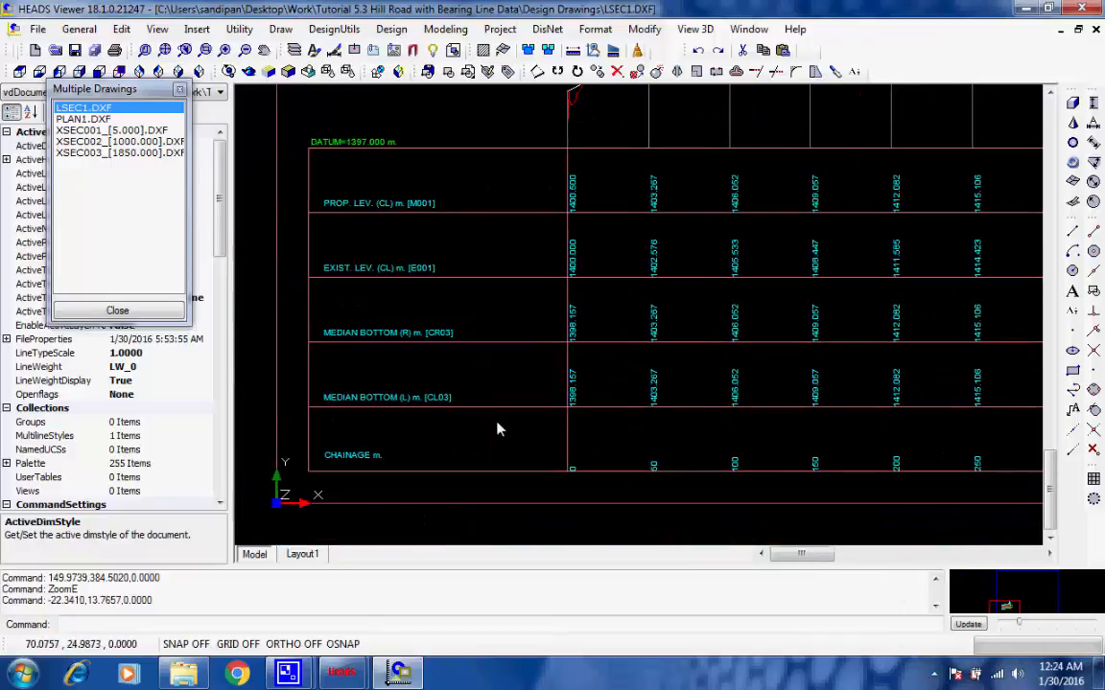
# Examine the longitudinal profile in LSEC1.DXF, from the level rows up to the vertical curve annotations around VIP 3 and 4.
pyautogui.scroll(4, 498, 429)
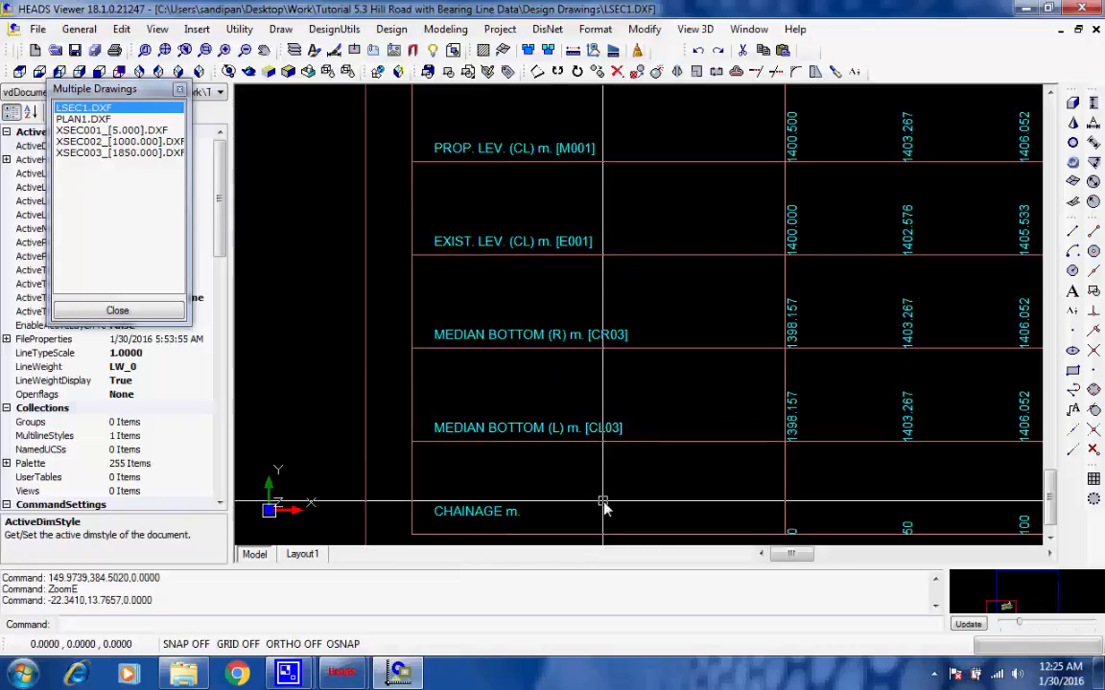
pyautogui.scroll(-2, 604, 505)
pyautogui.scroll(-3, 604, 503)
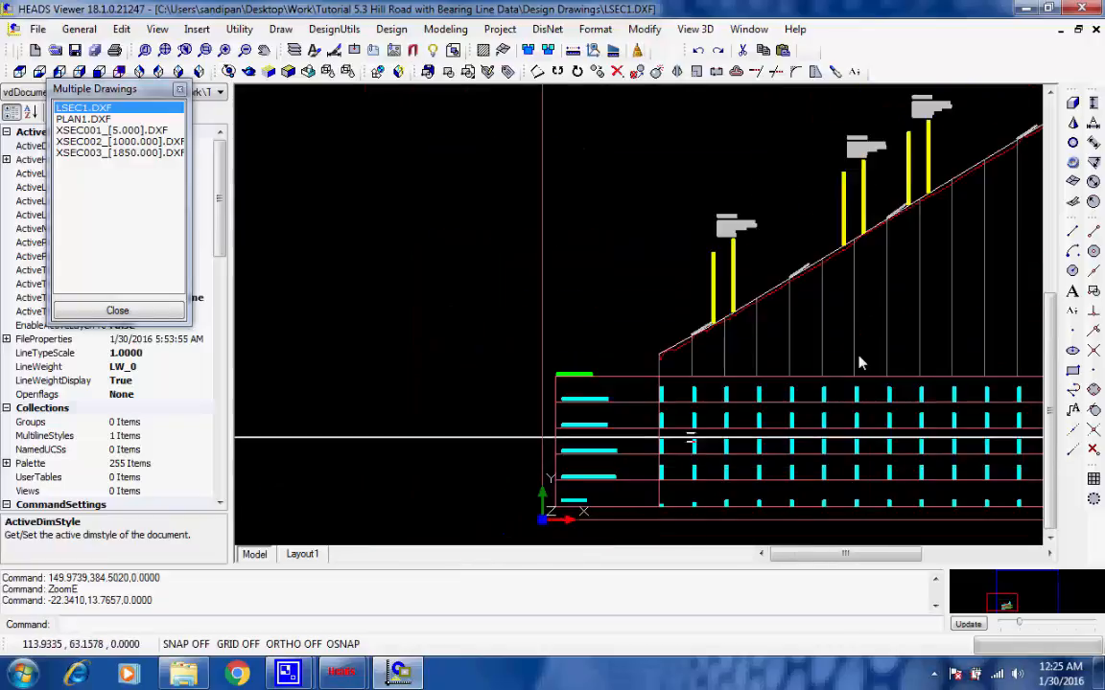
pyautogui.scroll(3, 497, 361)
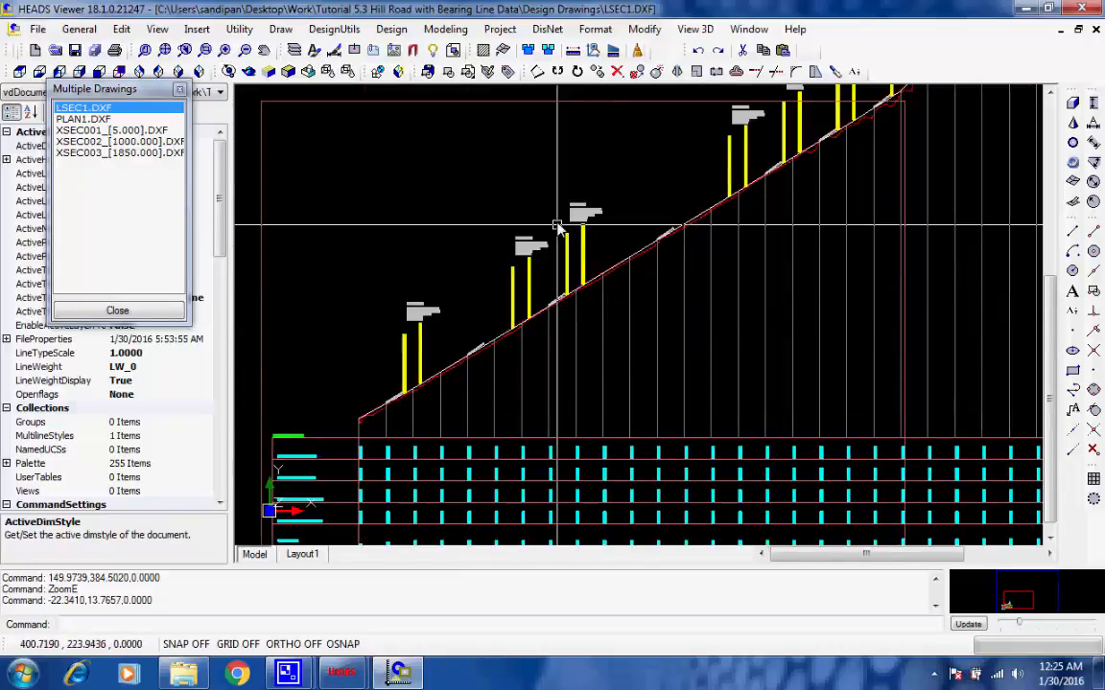
pyautogui.scroll(2, 559, 288)
pyautogui.scroll(3, 559, 288)
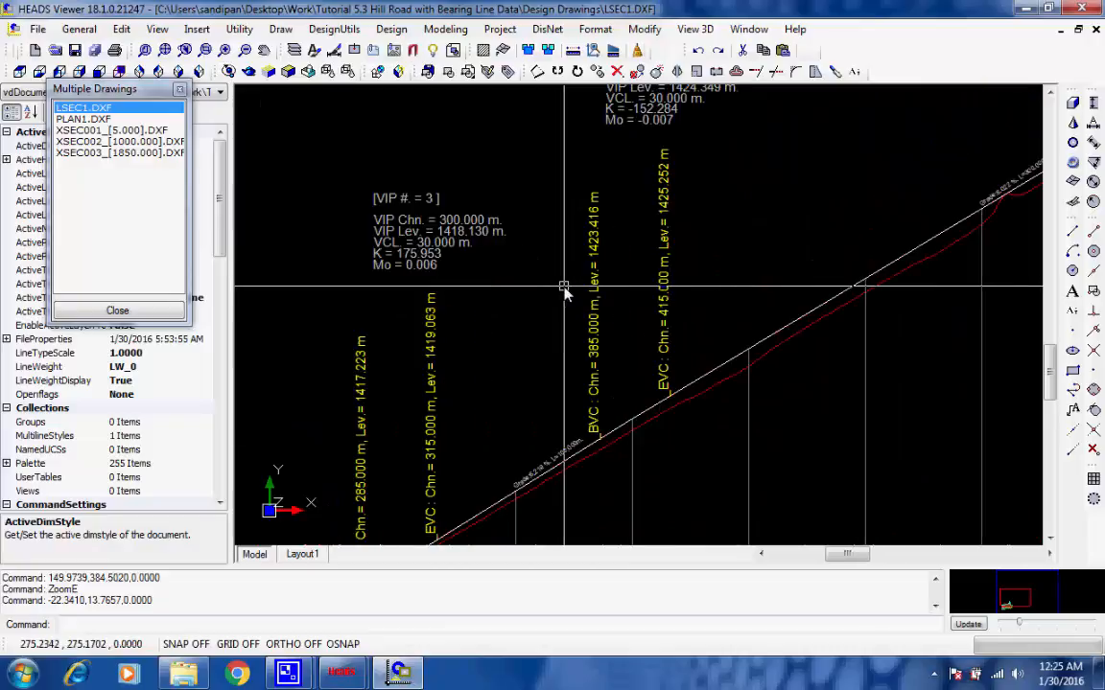
pyautogui.scroll(-3, 564, 293)
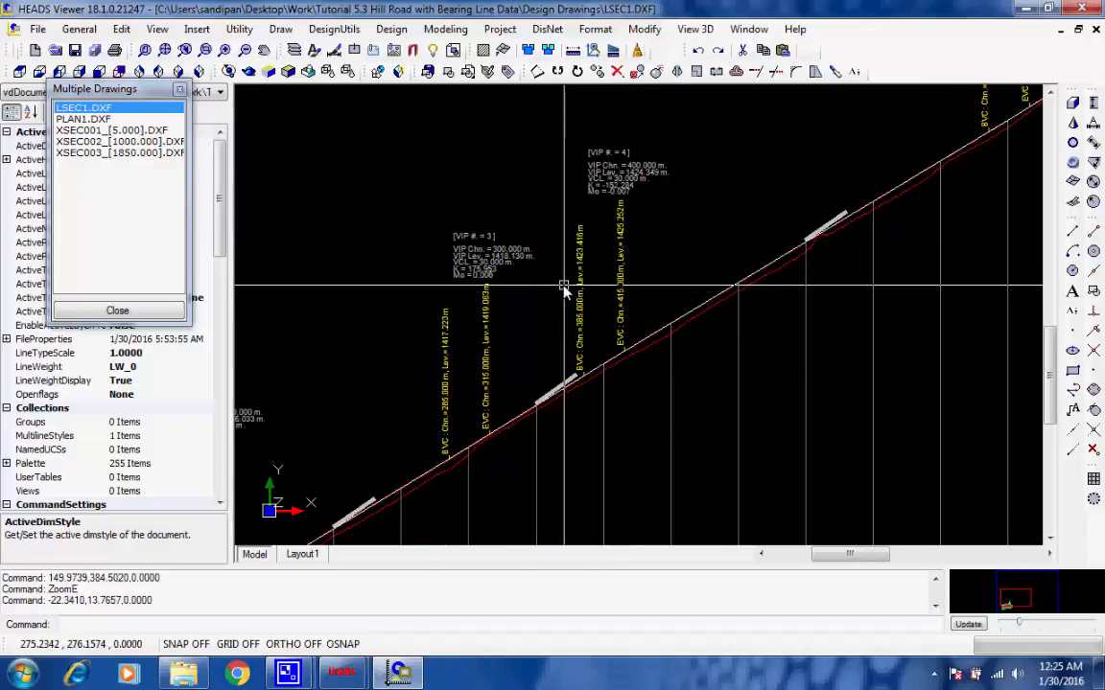
# Display PLAN1.DXF and examine the chainage labels and circular curve details along the alignment around IP 18 to 21.
pyautogui.click(84, 119)
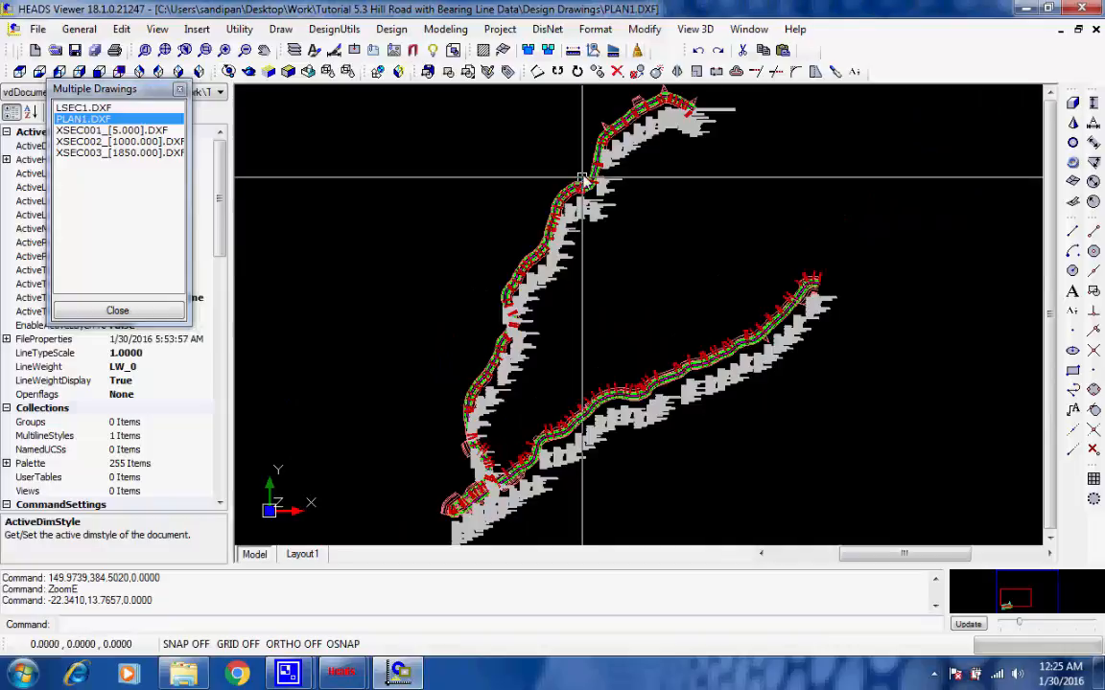
pyautogui.click(516, 253)
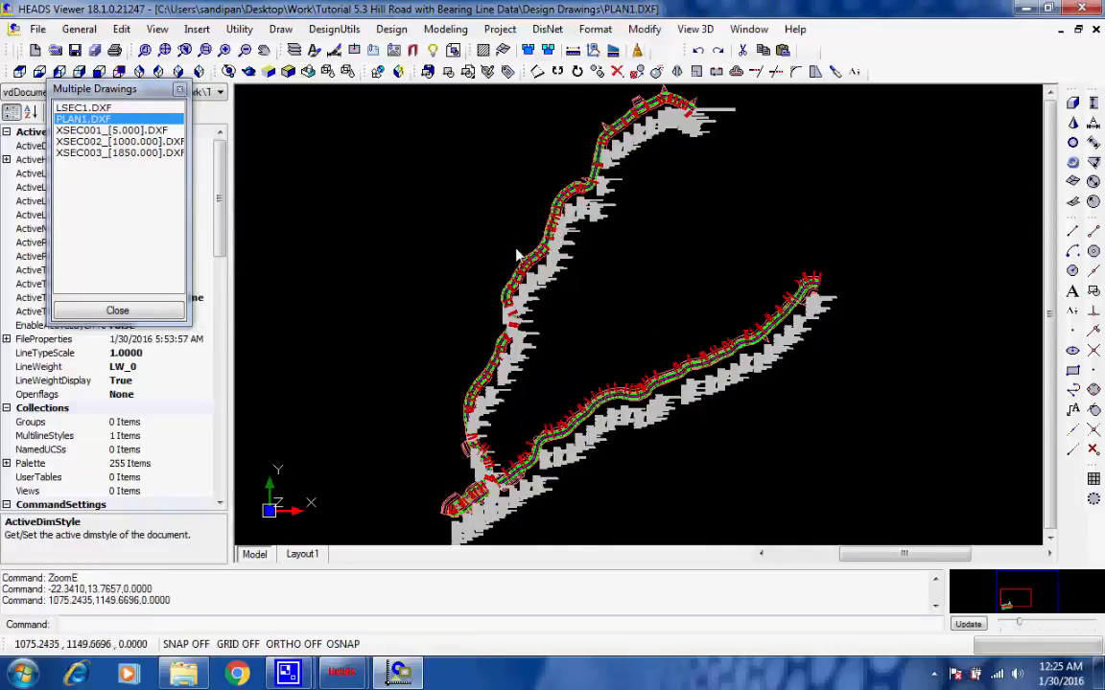
pyautogui.scroll(3, 516, 254)
pyautogui.scroll(-3, 519, 251)
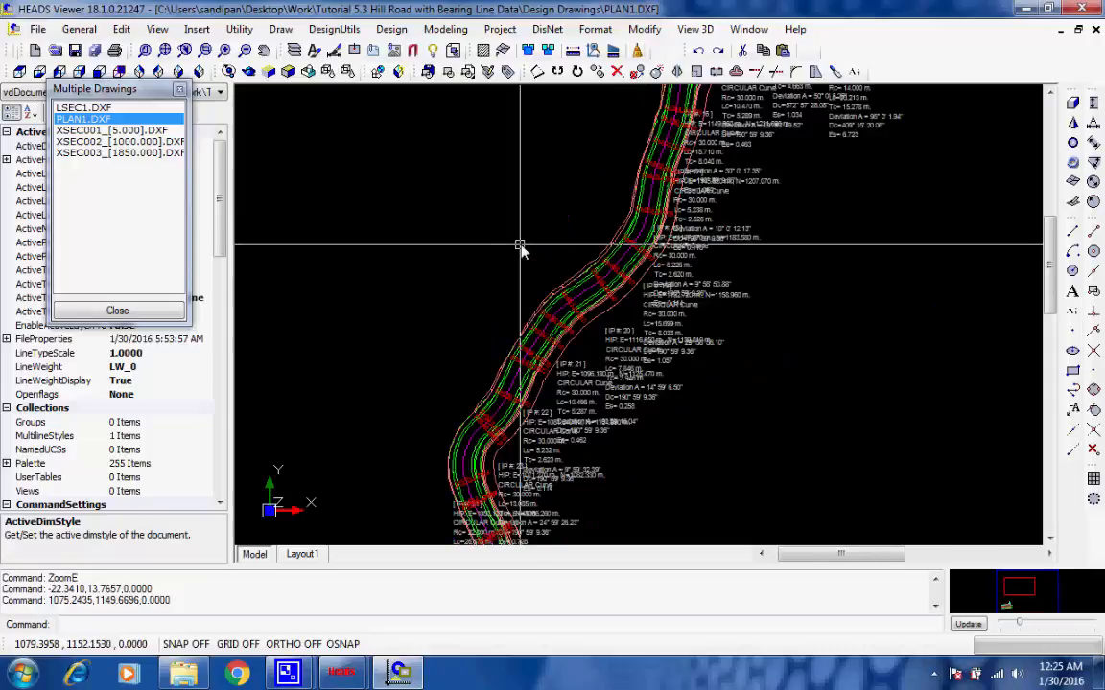
pyautogui.scroll(1, 520, 248)
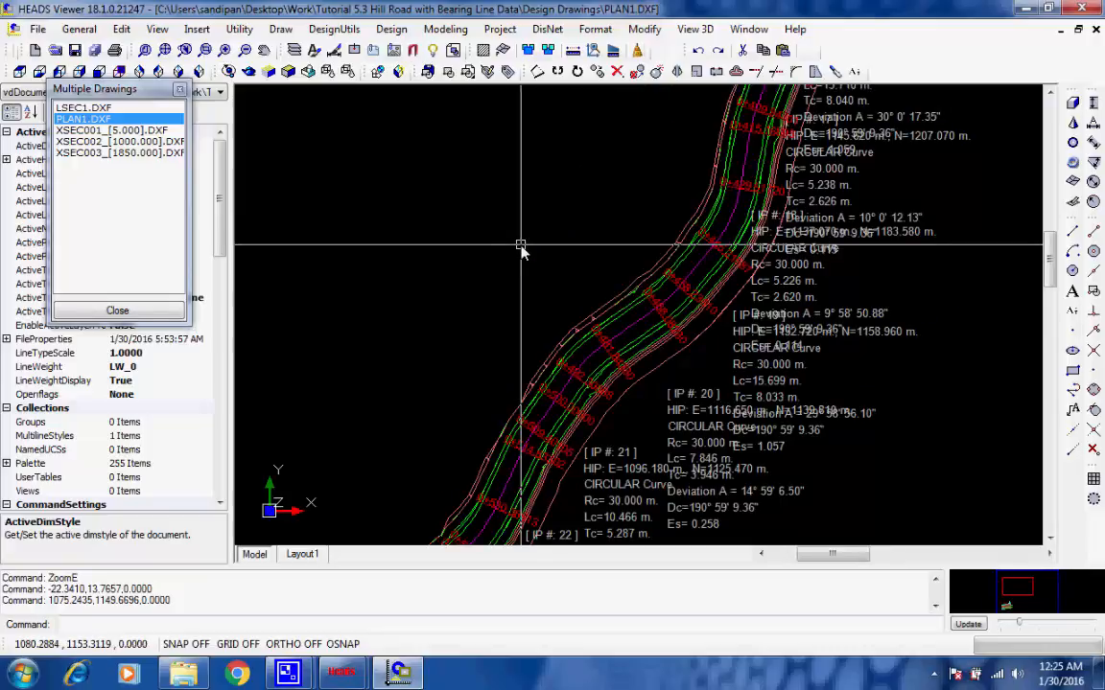
pyautogui.scroll(2, 519, 248)
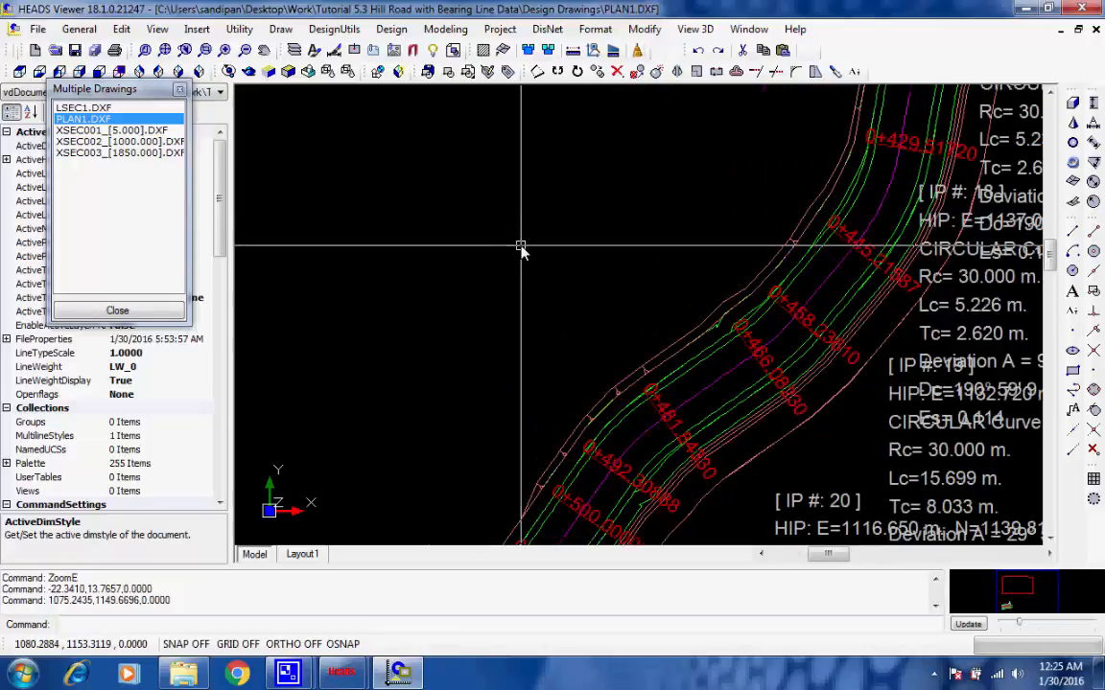
pyautogui.scroll(-2, 520, 248)
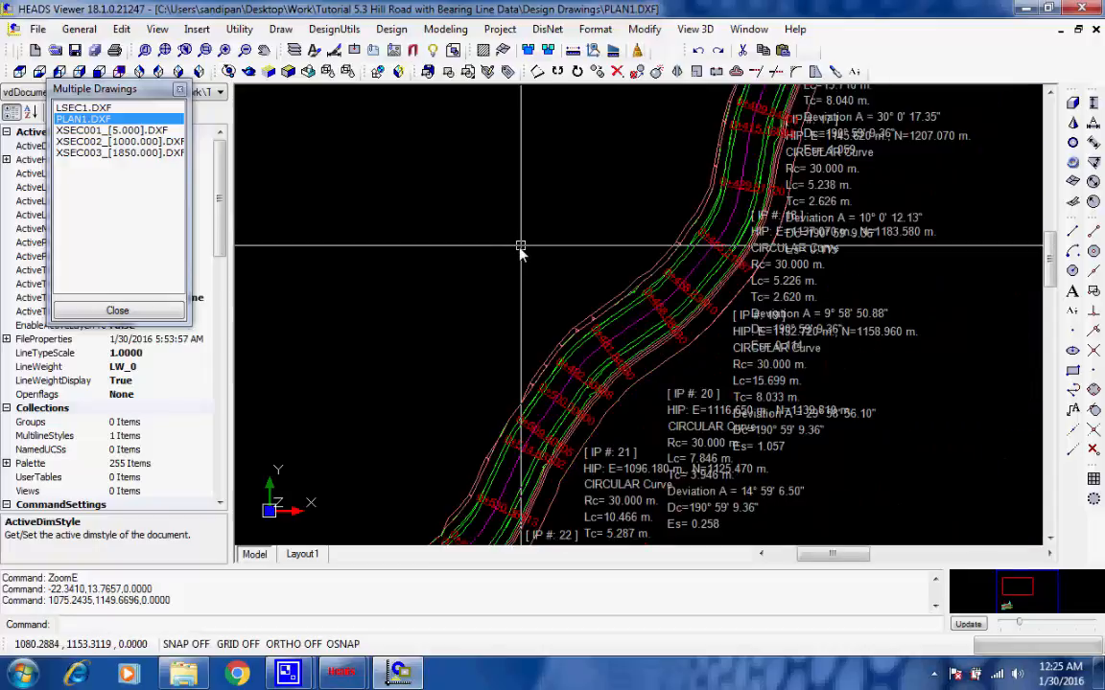
pyautogui.scroll(-3, 519, 248)
# Display XSEC001_[5.000].DXF and examine the proposed levels, existing levels and offset distances of the cross section at chainage 50.000.
pyautogui.click(82, 132)
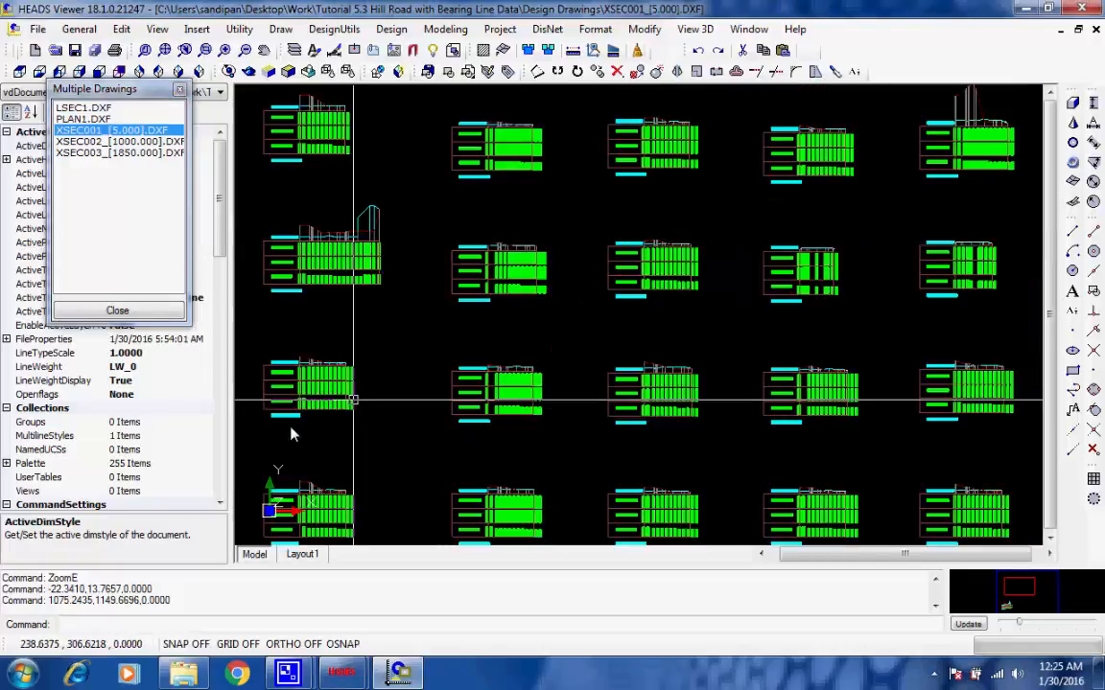
pyautogui.scroll(5, 272, 439)
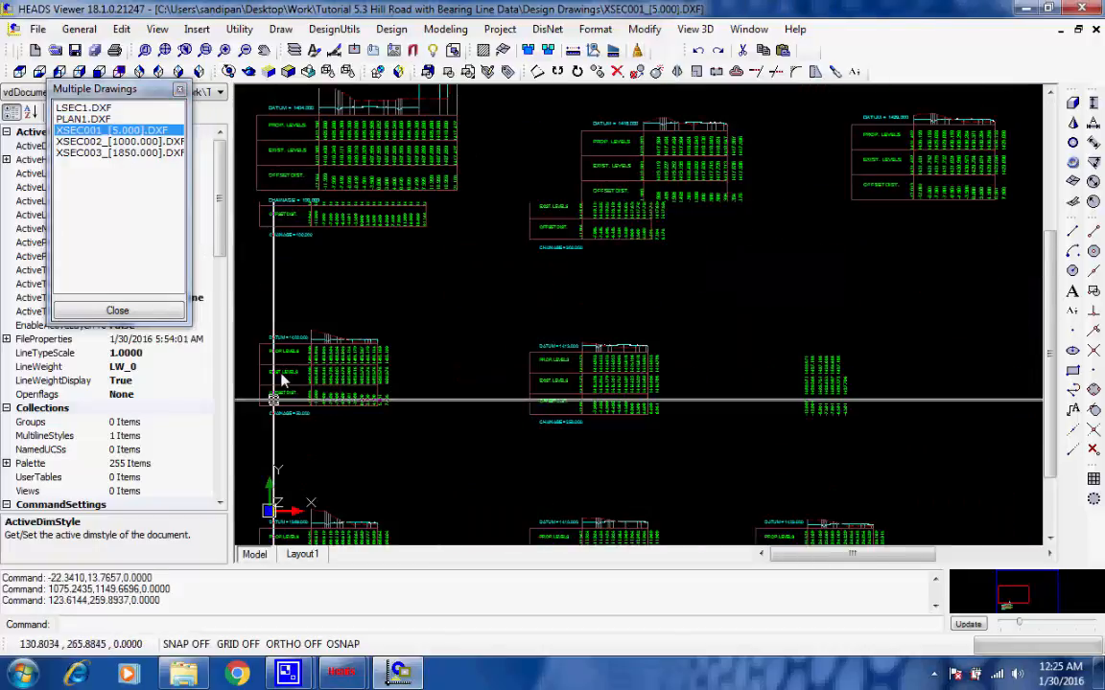
pyautogui.scroll(2, 286, 372)
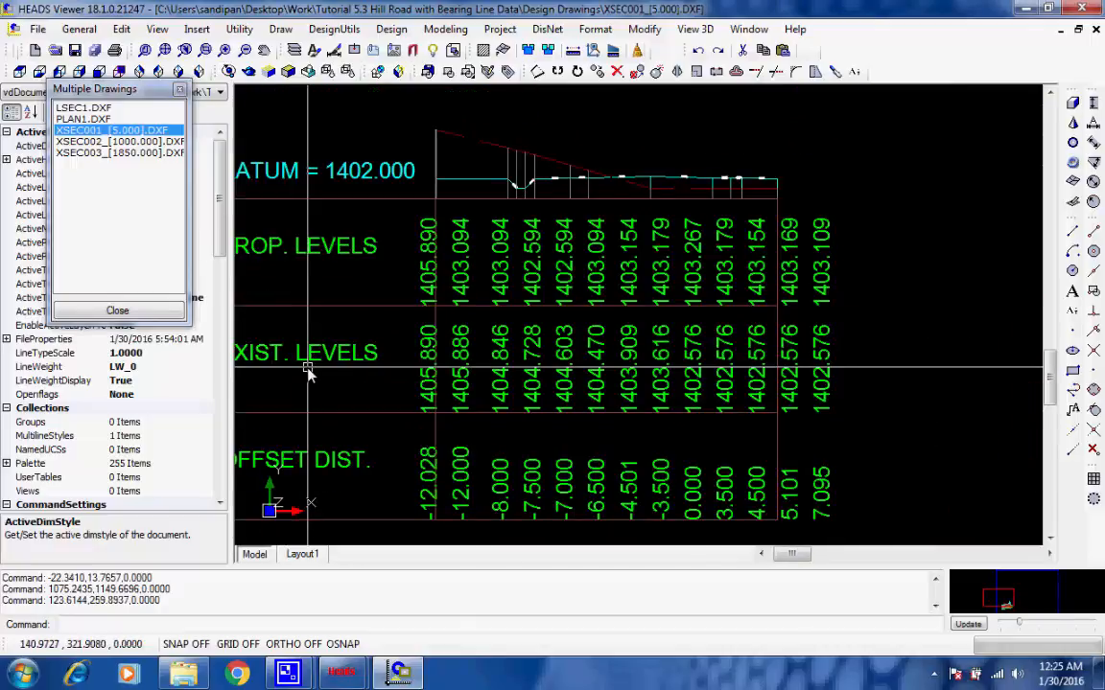
pyautogui.moveTo(325, 372)
pyautogui.mouseDown(button='middle')
pyautogui.moveTo(429, 349)
pyautogui.moveTo(427, 336)
pyautogui.mouseUp(button='middle')
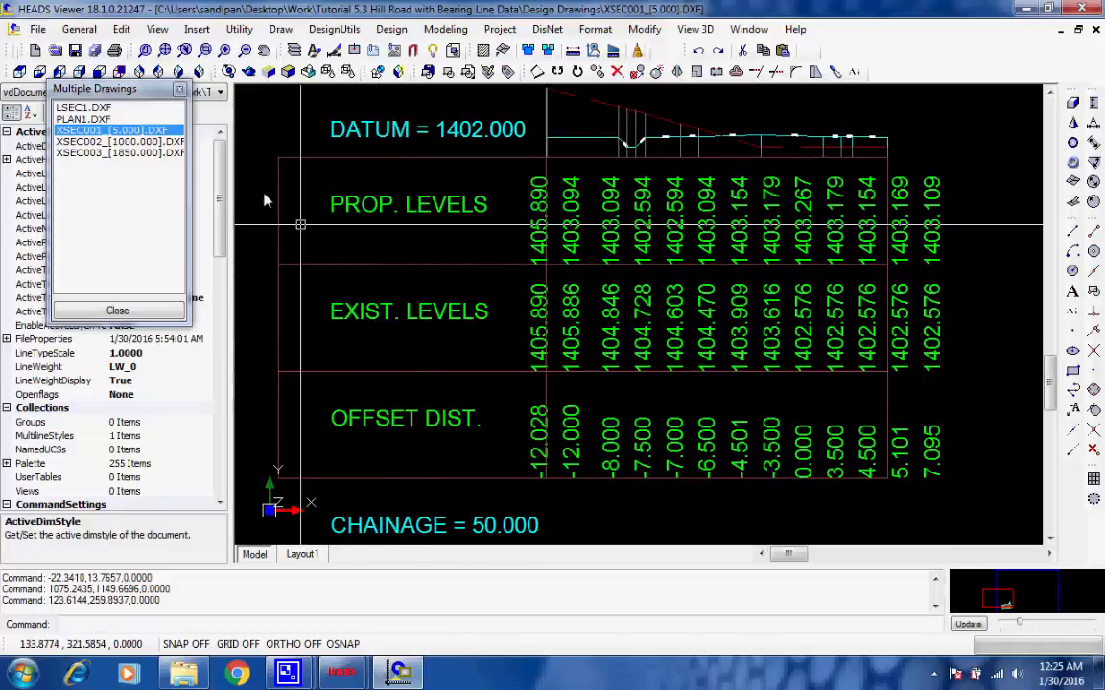
# Check the DXF and DWG file formats offered for saving the cross section drawing under another type, and leave without saving.
pyautogui.click(37, 28)
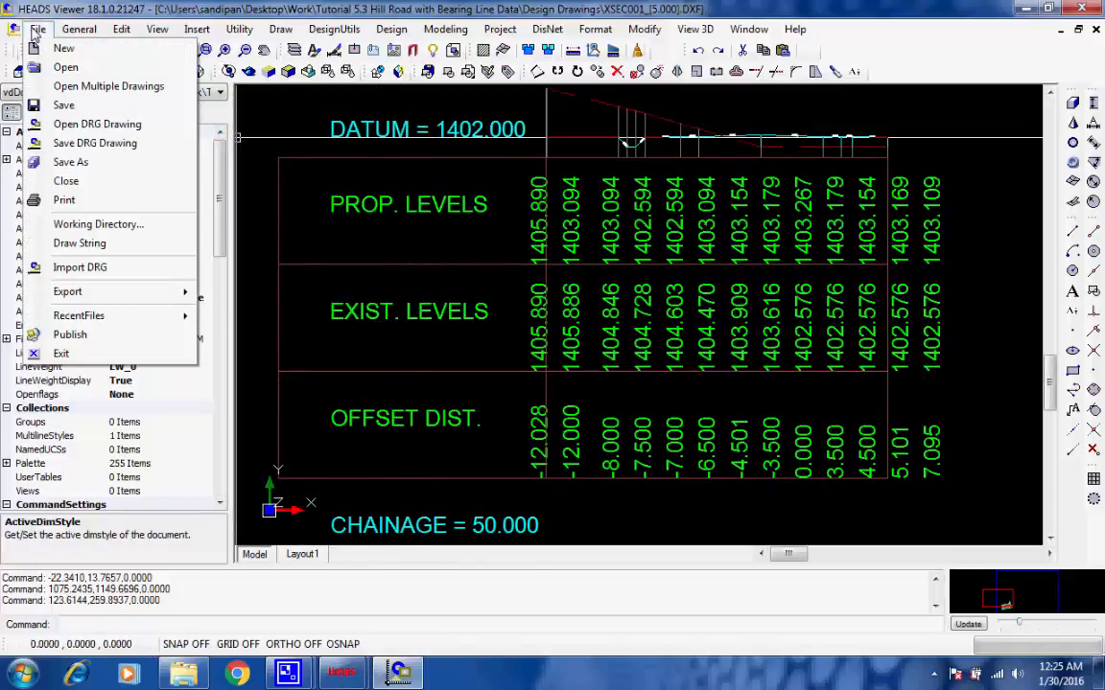
pyautogui.click(116, 171)
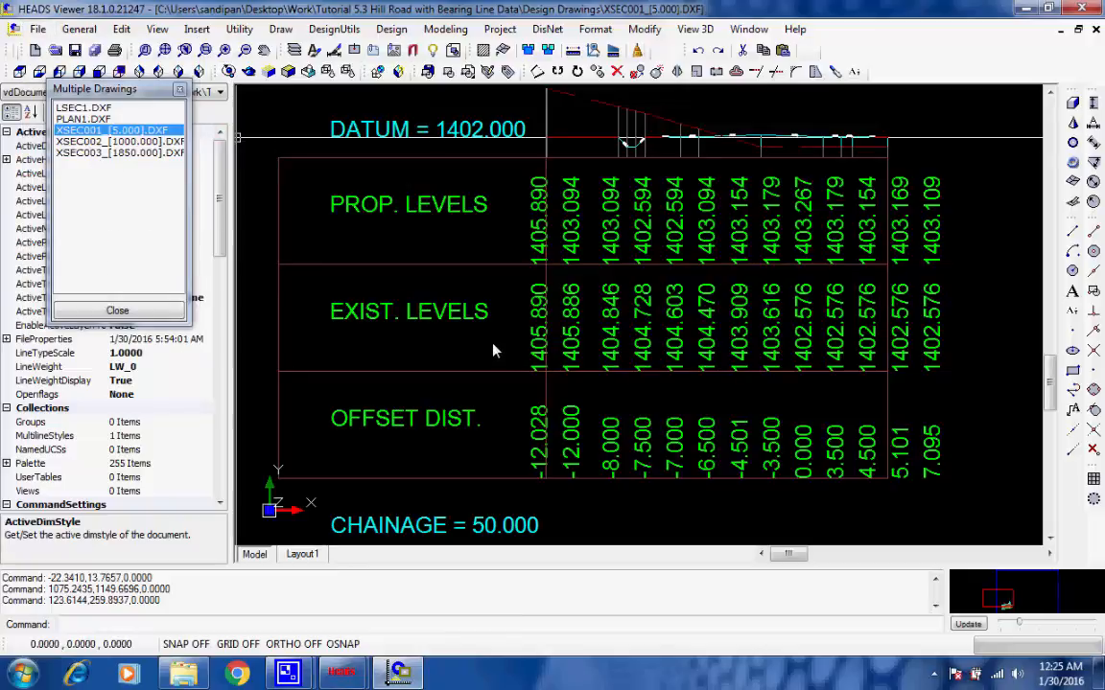
pyautogui.click(689, 398)
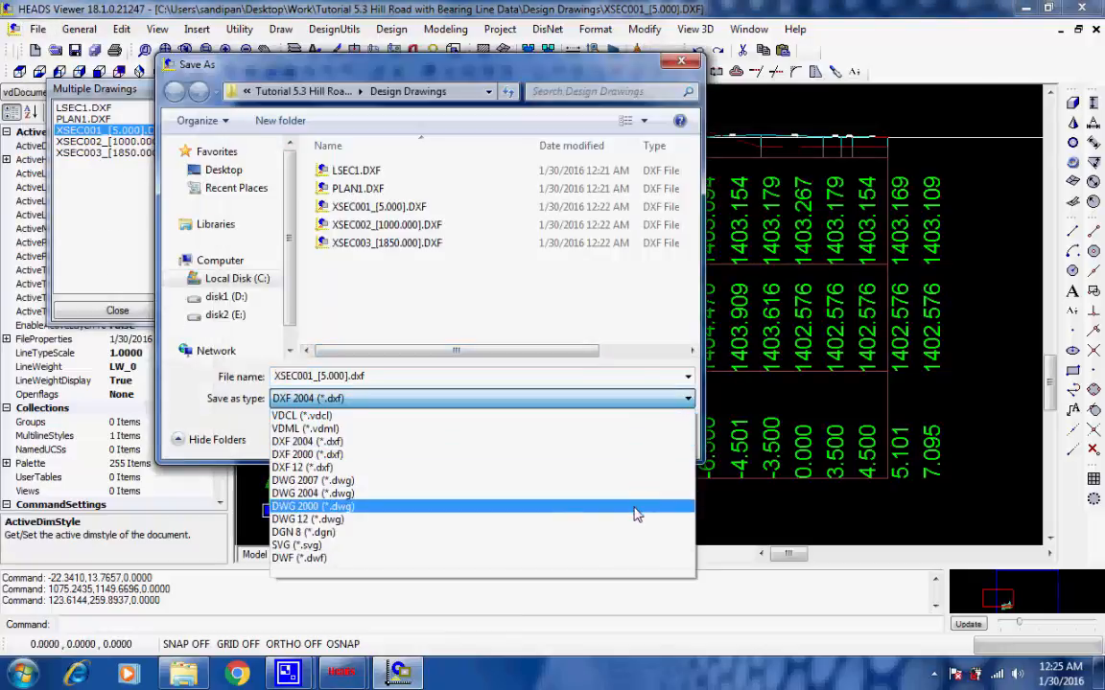
pyautogui.click(587, 398)
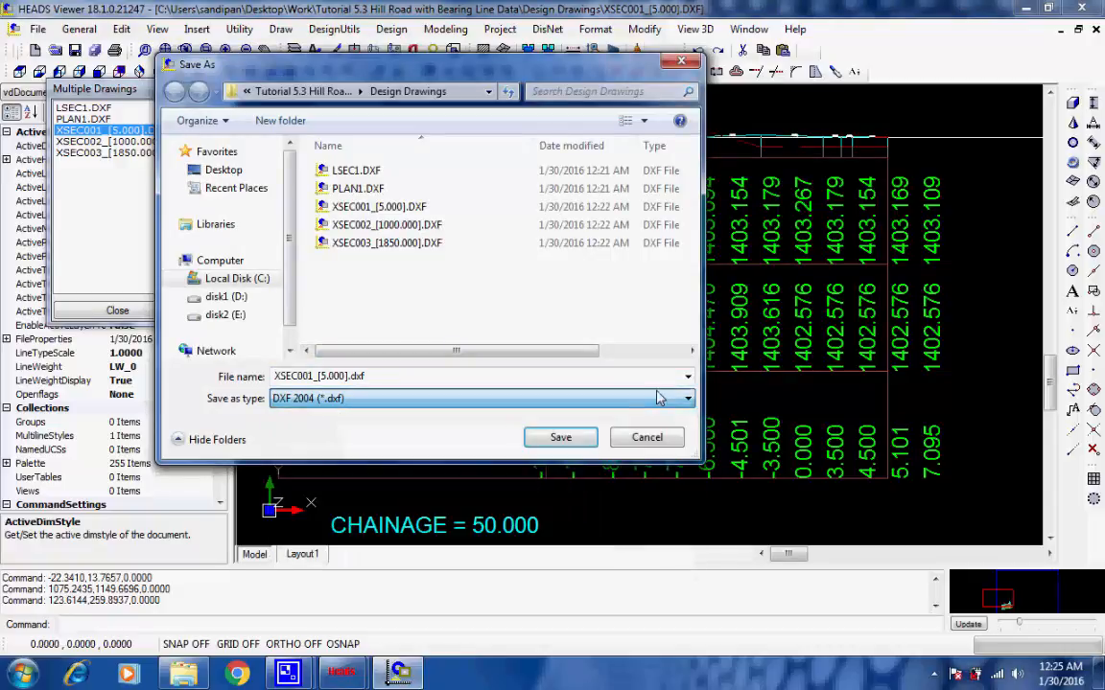
pyautogui.click(647, 438)
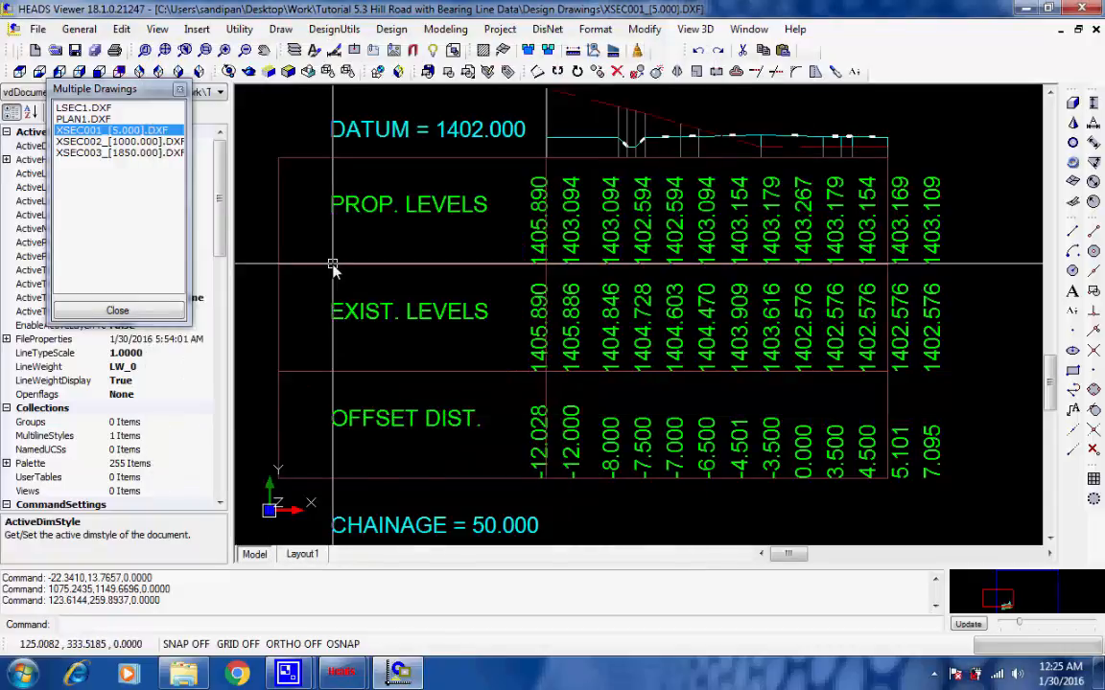
# Close the set of multiple drawings without saving them.
pyautogui.click(180, 89)
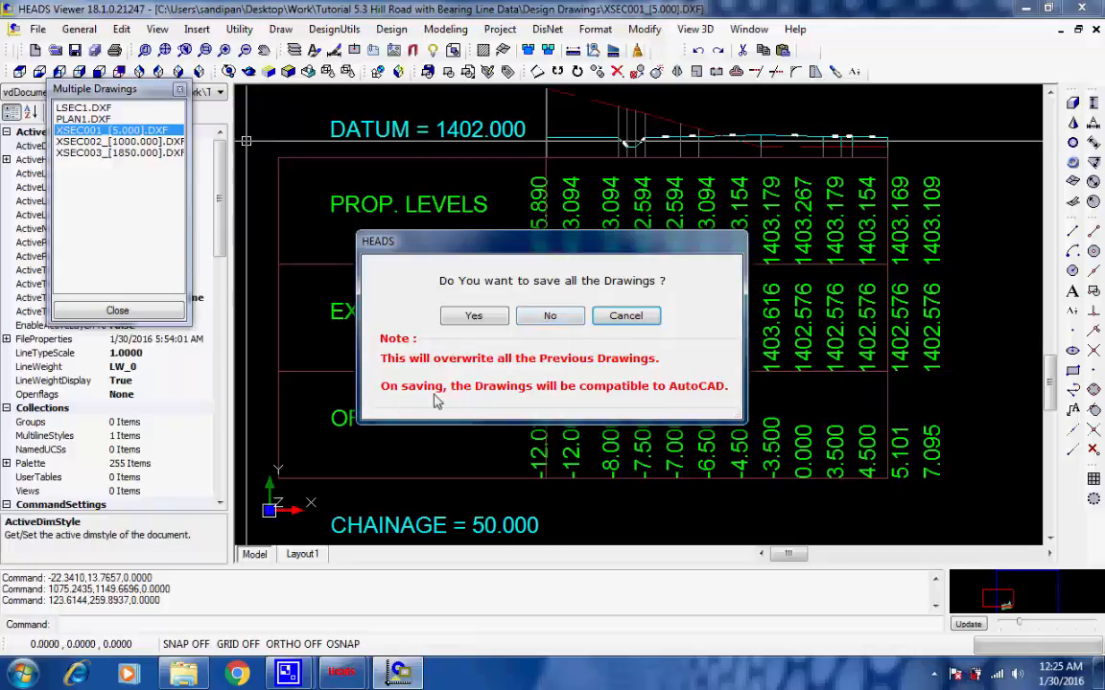
pyautogui.click(551, 316)
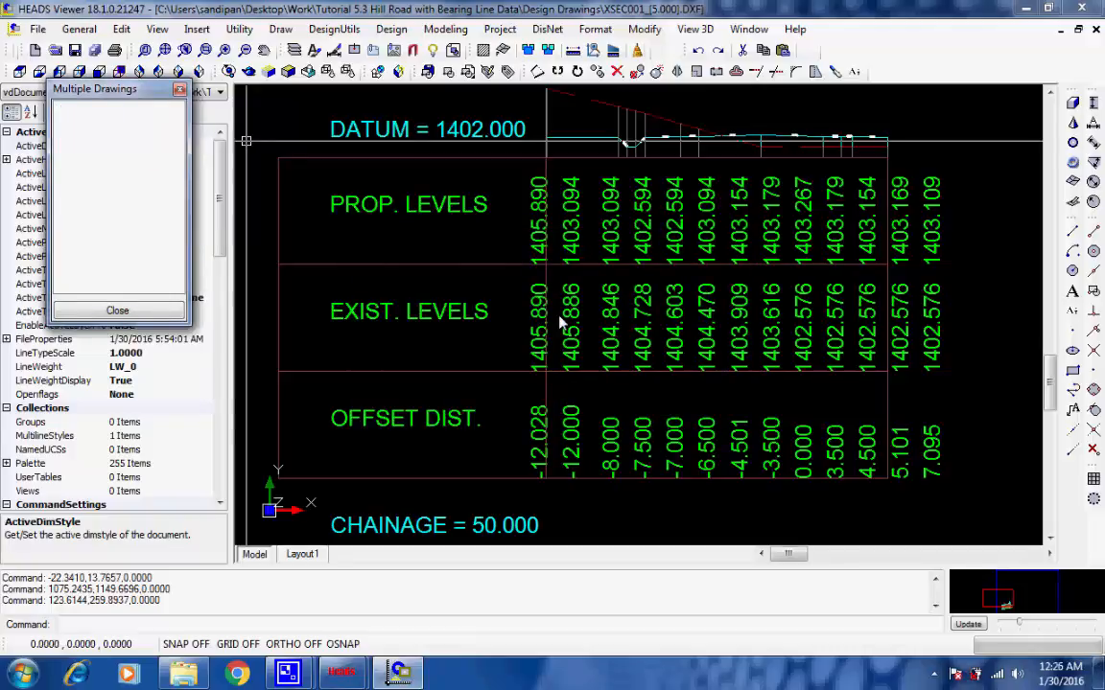